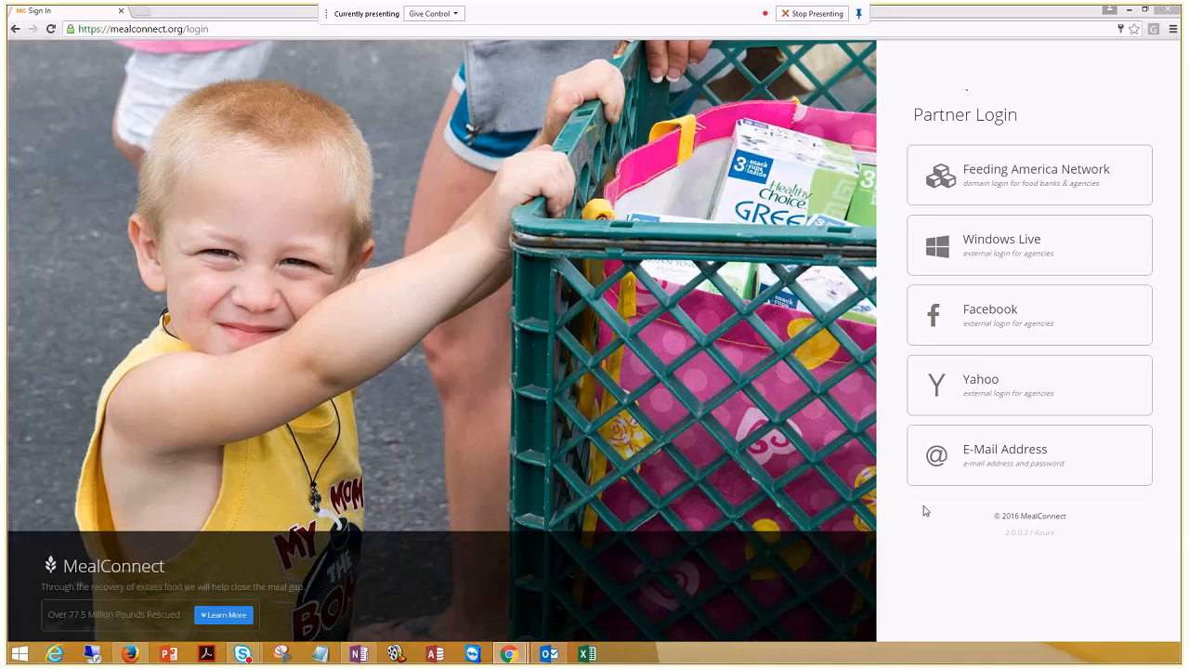
# Sign in to the agency's MealConnect account through Yahoo with the prefilled password
pyautogui.click(960, 376)
pyautogui.click(685, 239)
pyautogui.click(689, 234)
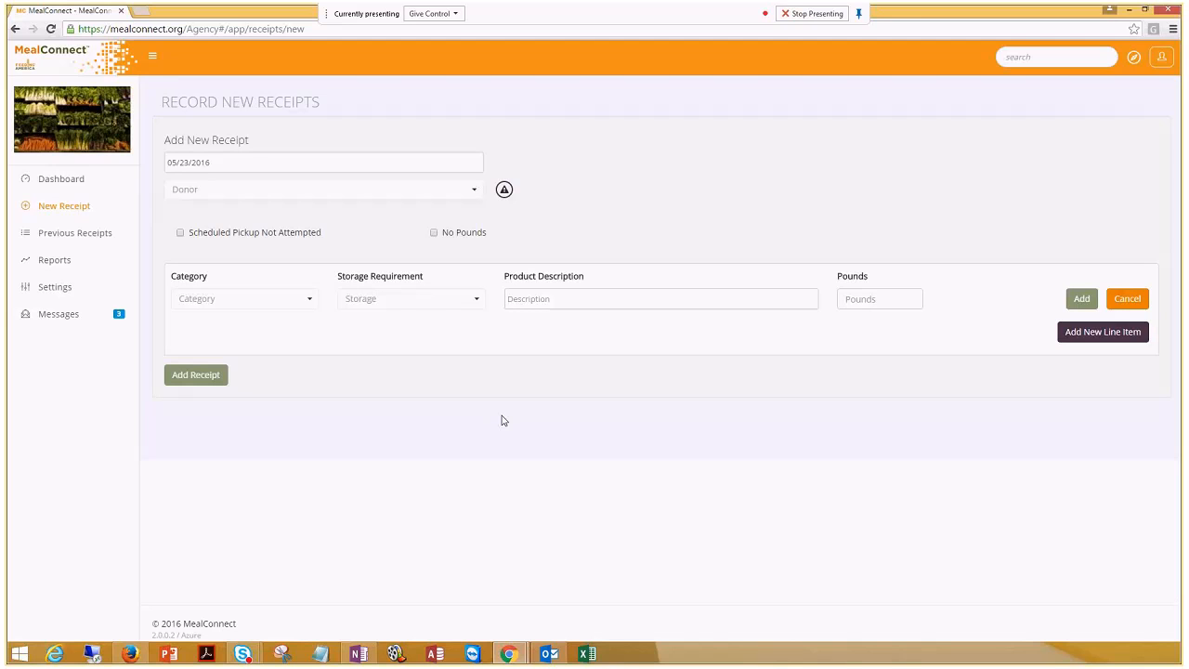
# Keep the pickup date 05/23/2016 and select donor Sam's (121) by searching 'Sam'
pyautogui.click(233, 158)
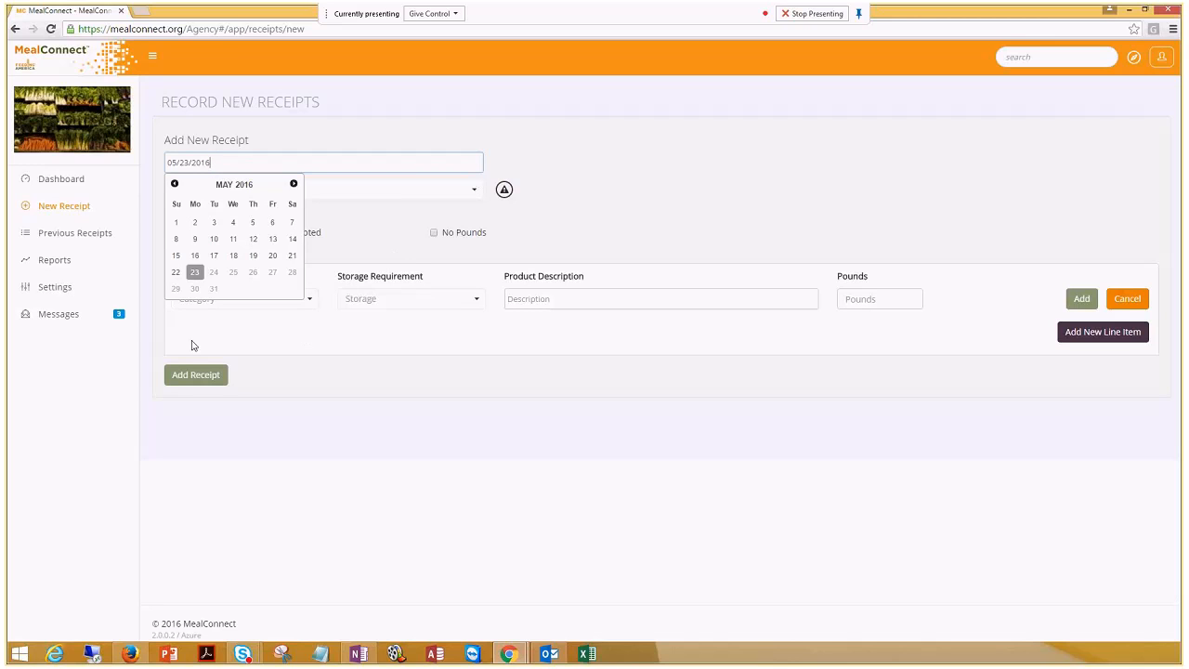
pyautogui.click(195, 272)
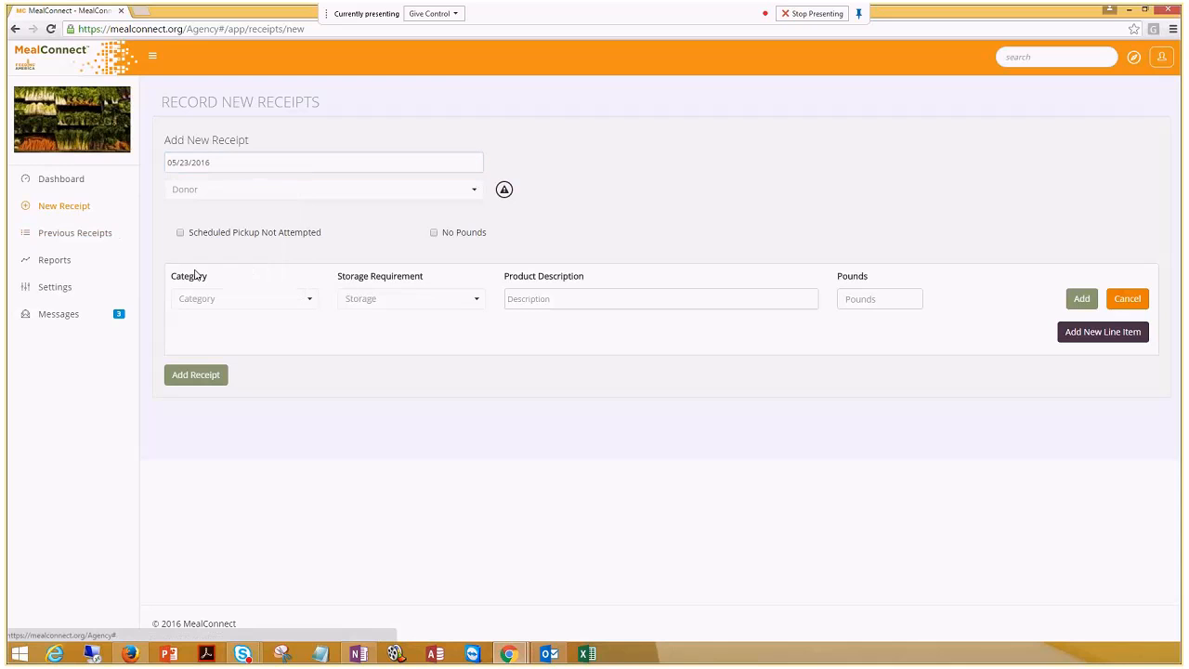
pyautogui.click(479, 190)
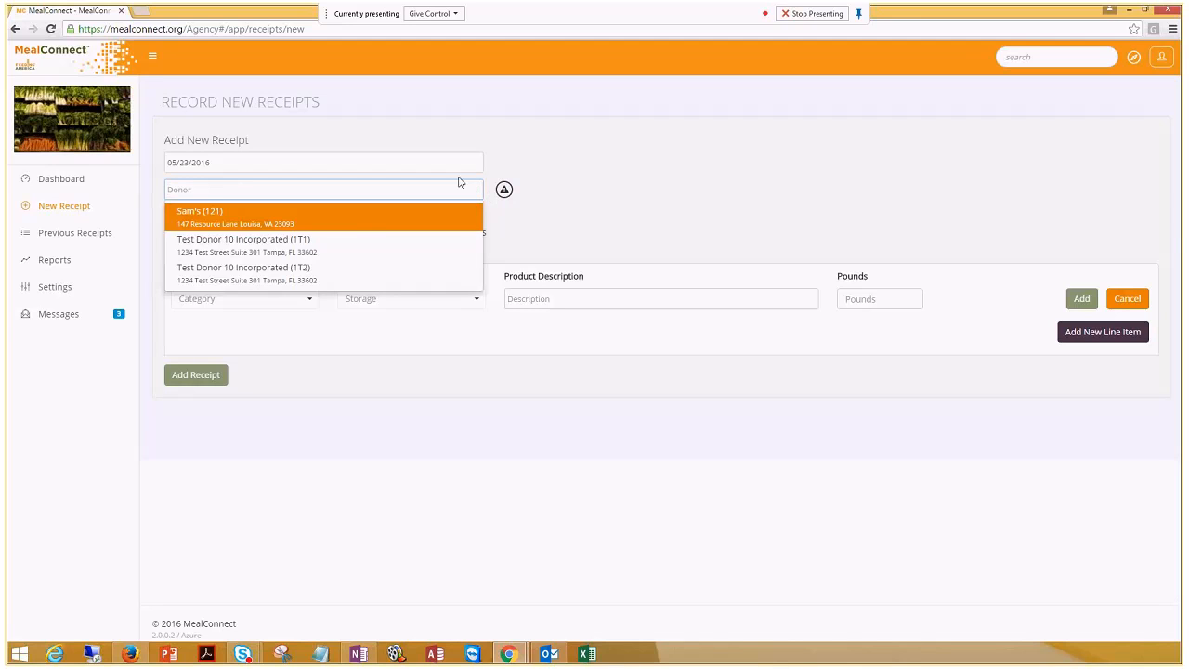
pyautogui.click(356, 227)
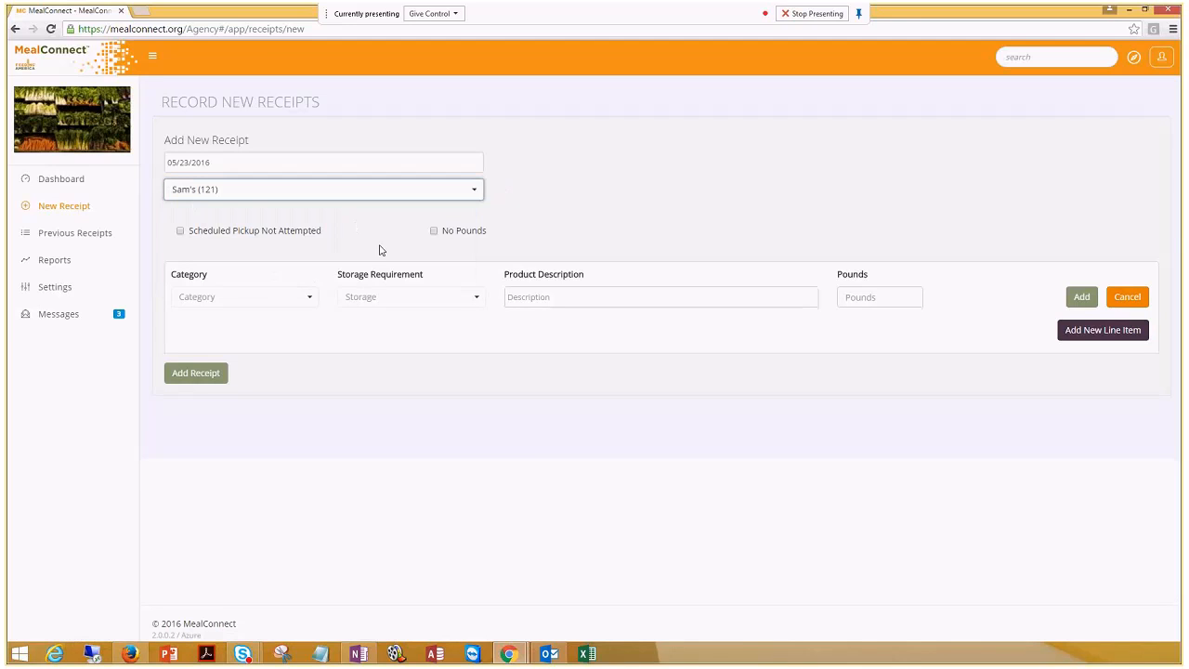
pyautogui.click(409, 195)
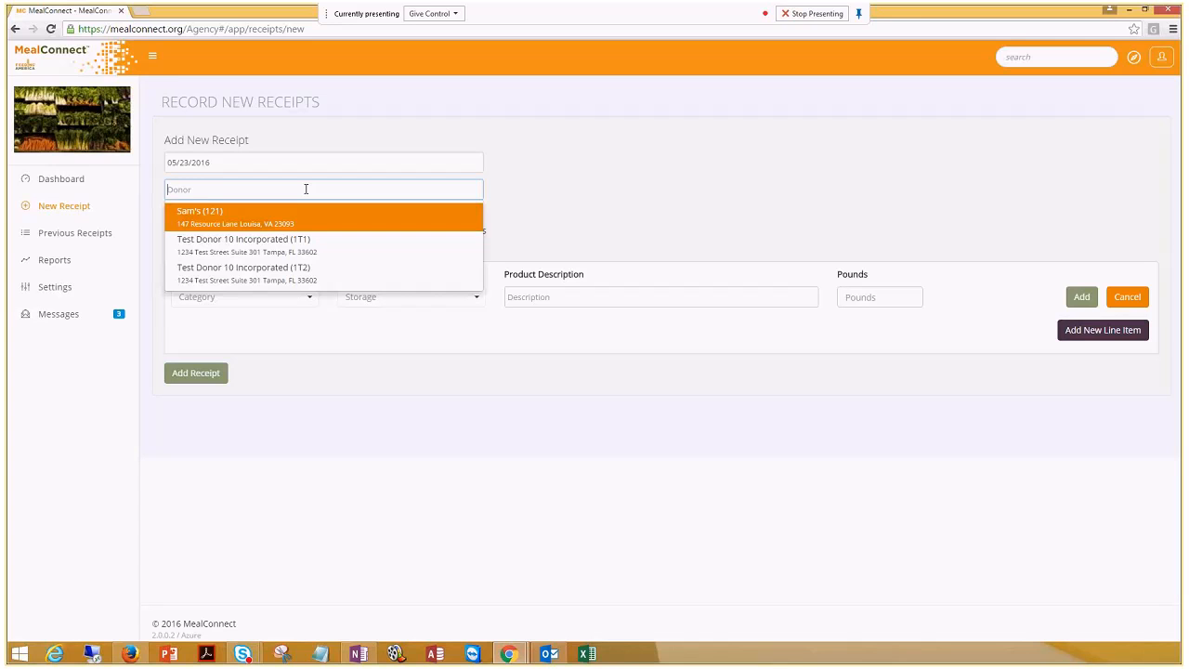
pyautogui.write('Sam')
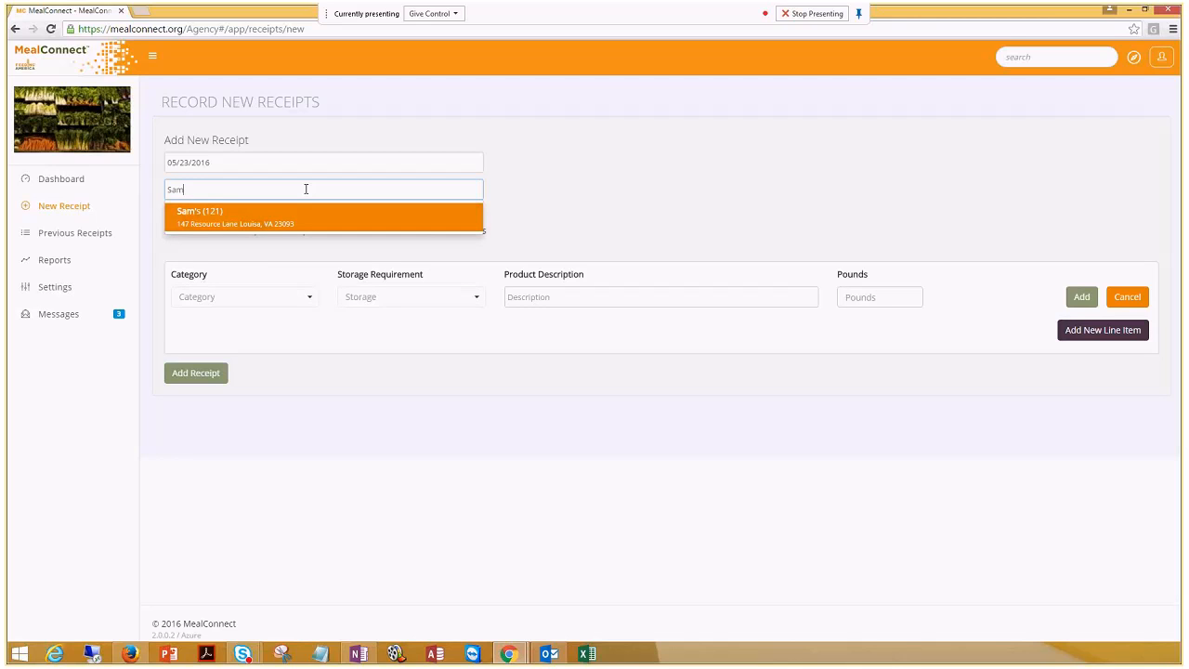
pyautogui.click(274, 217)
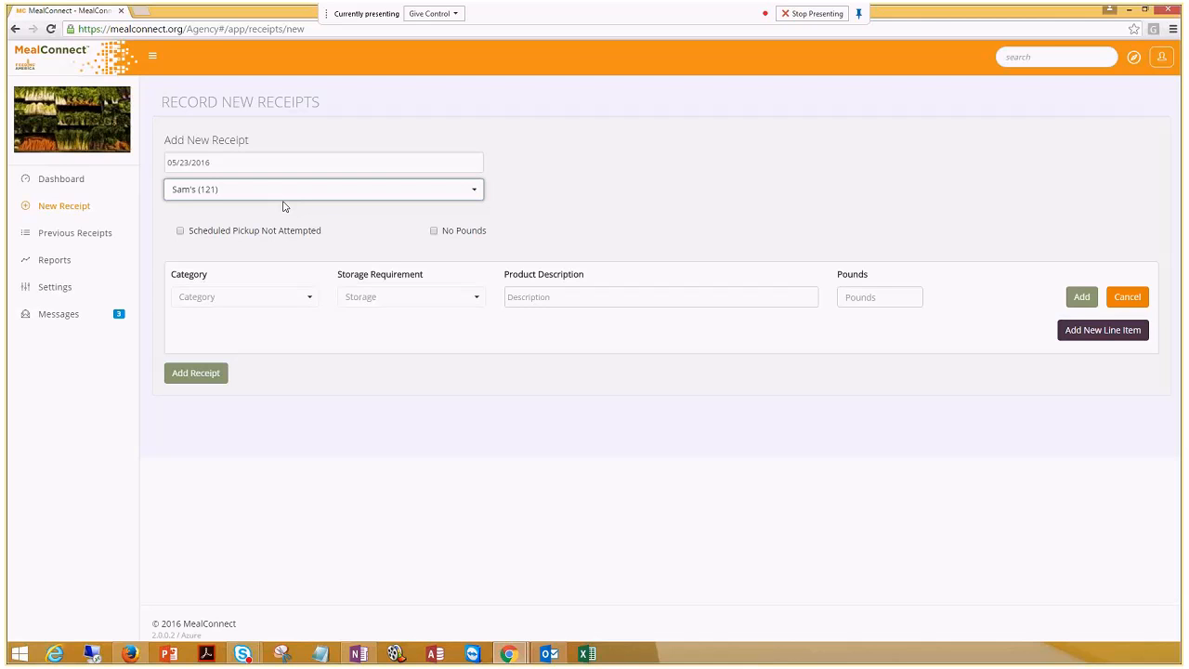
# Mark the pickup not attempted, reason Other 'Bad weather', and add the receipt
pyautogui.click(180, 231)
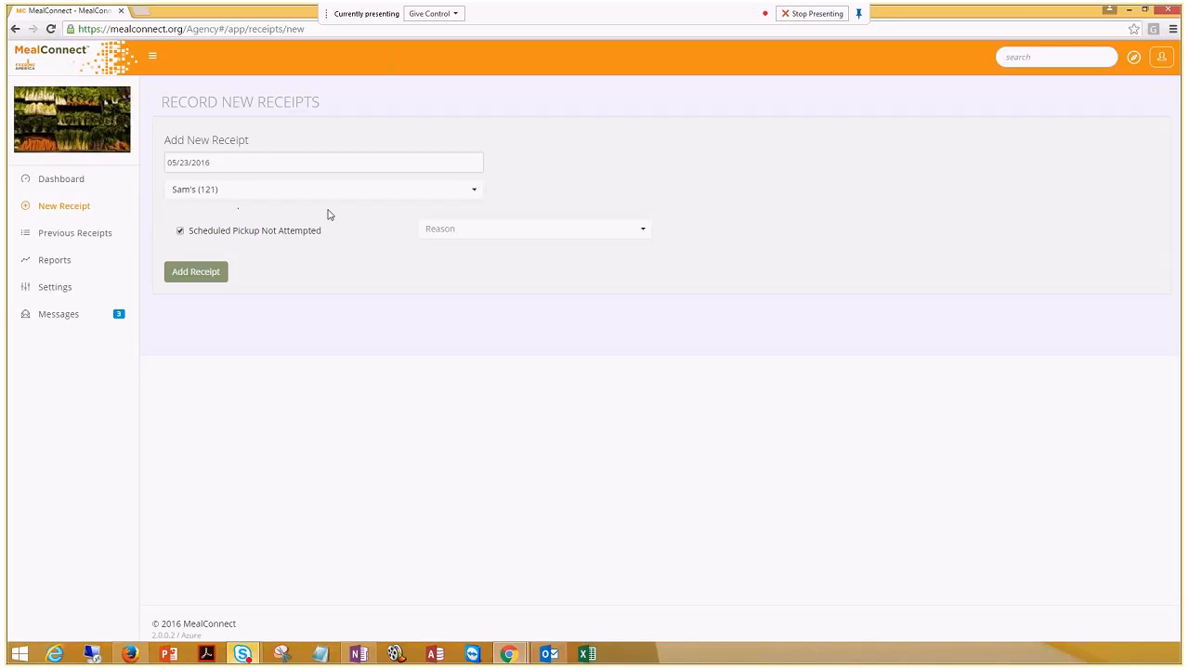
pyautogui.click(470, 237)
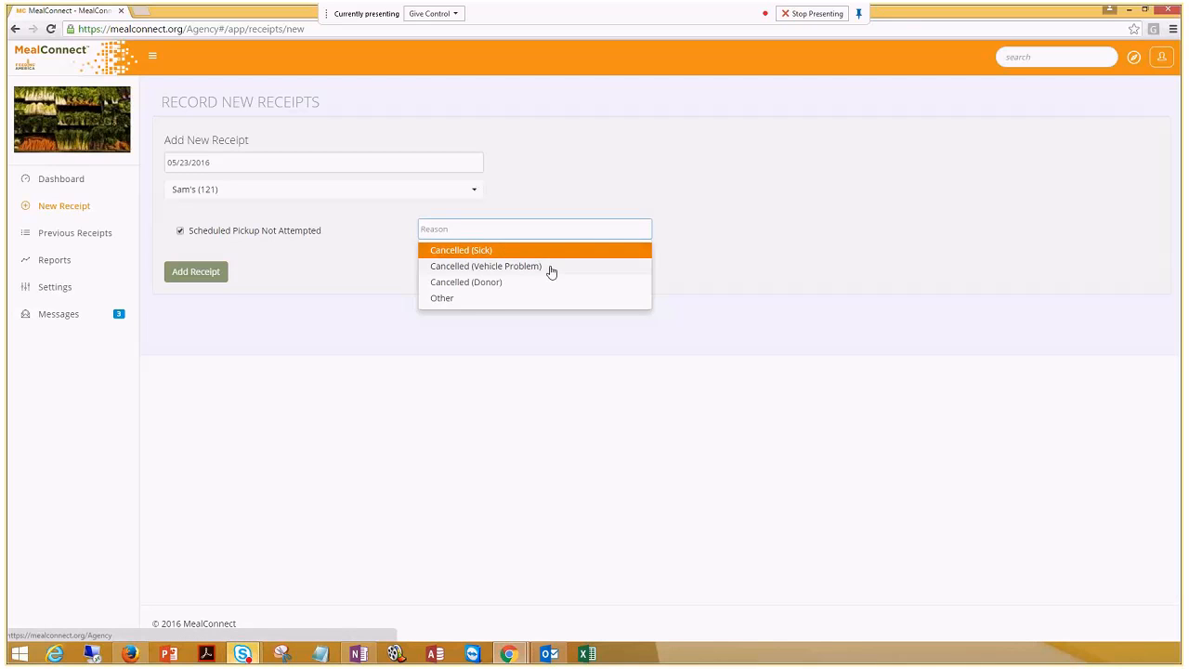
pyautogui.click(462, 300)
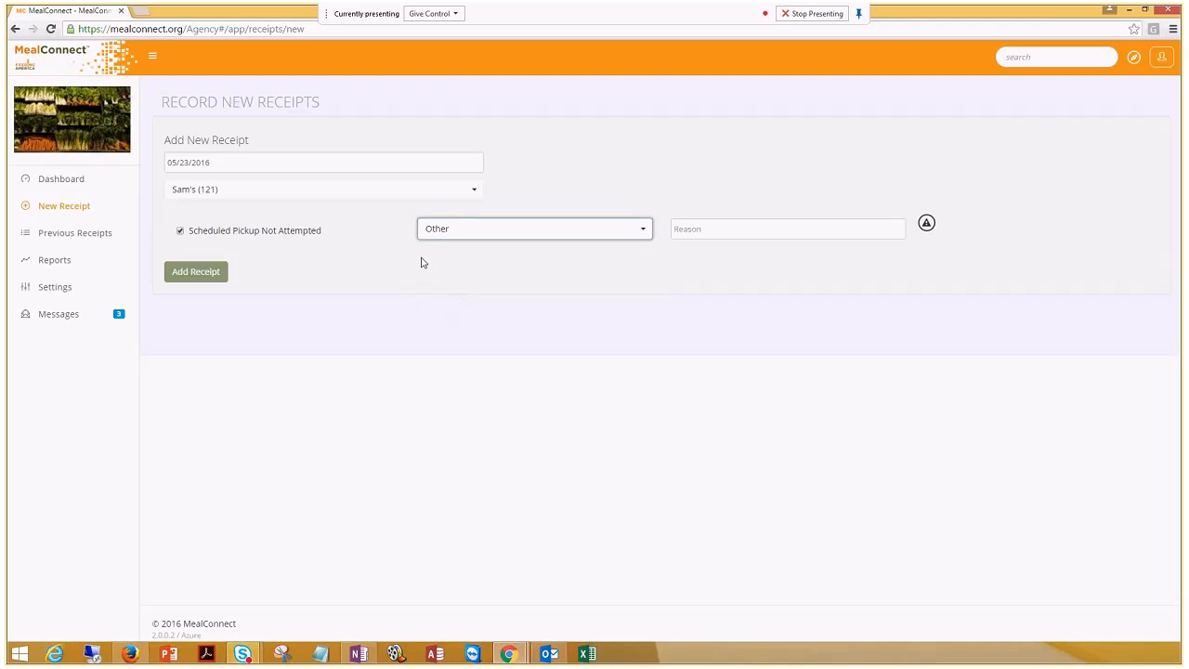
pyautogui.click(709, 230)
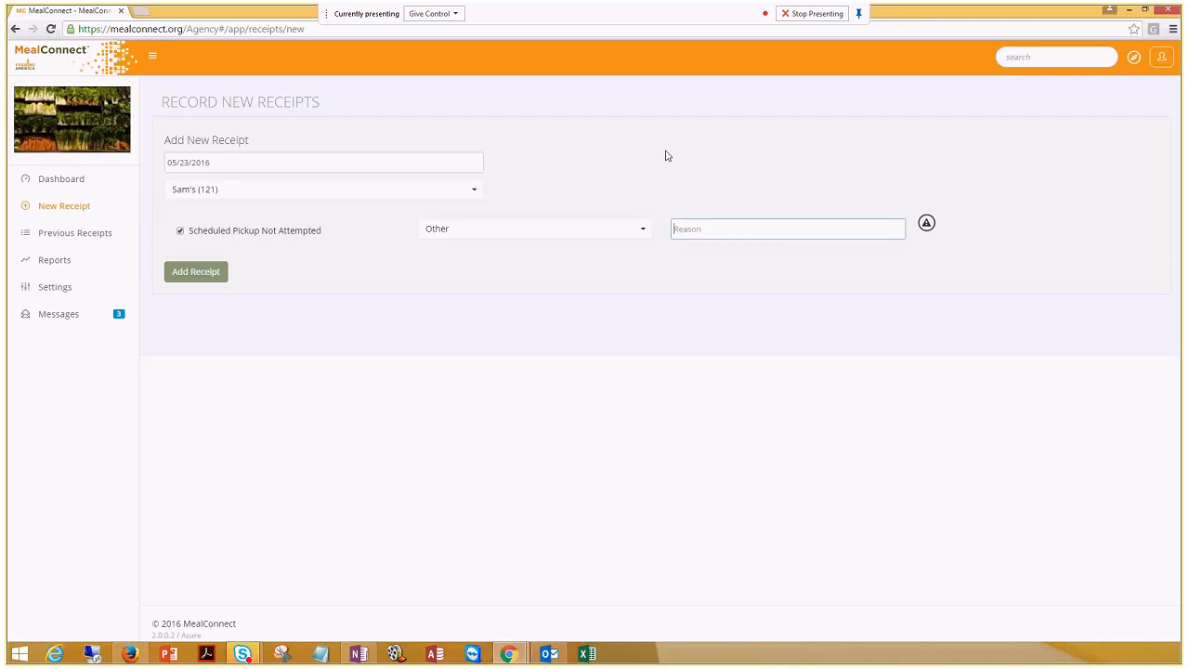
pyautogui.write('Bad weather')
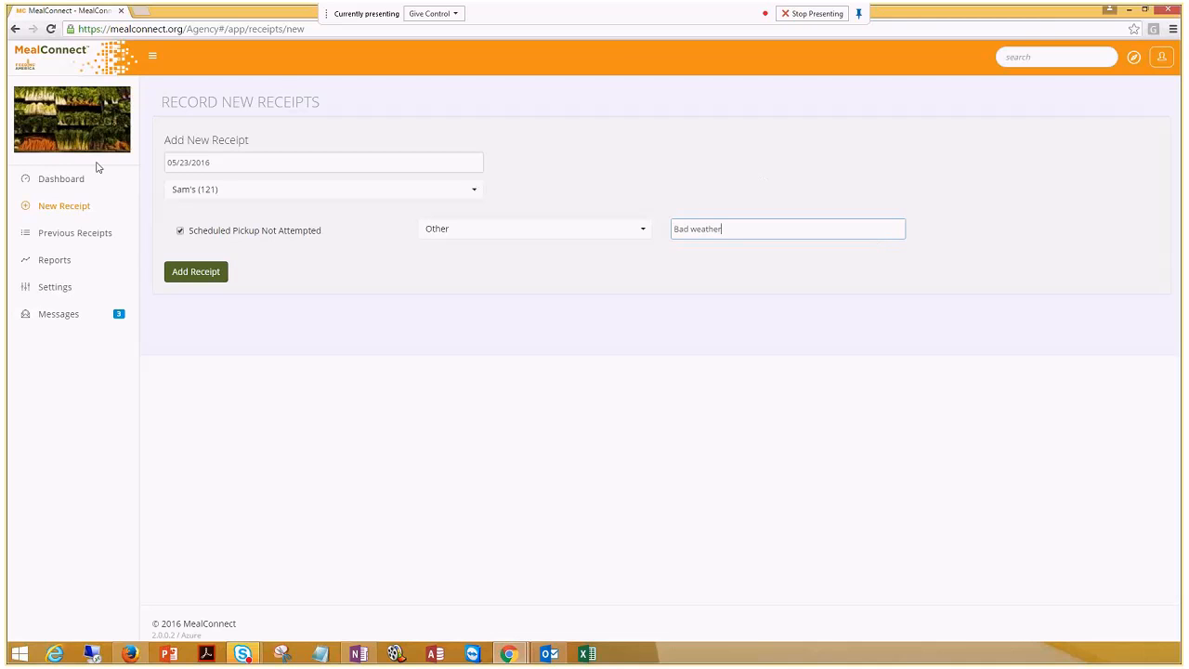
pyautogui.click(197, 271)
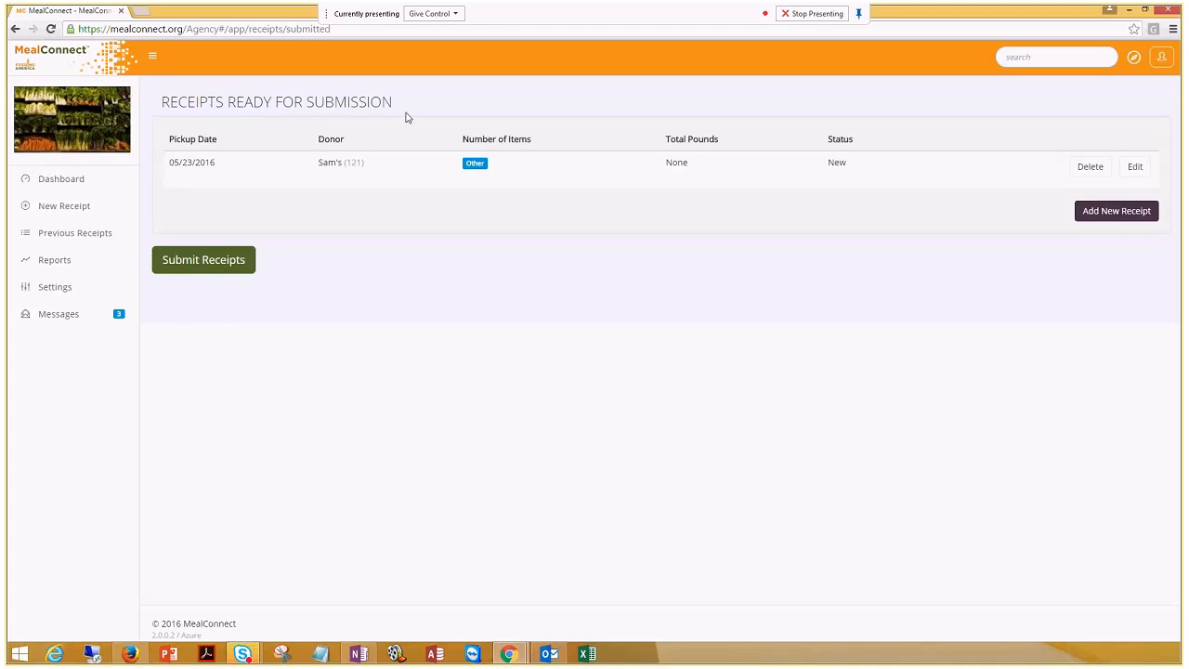
pyautogui.moveTo(394, 102); pyautogui.dragTo(161, 102)
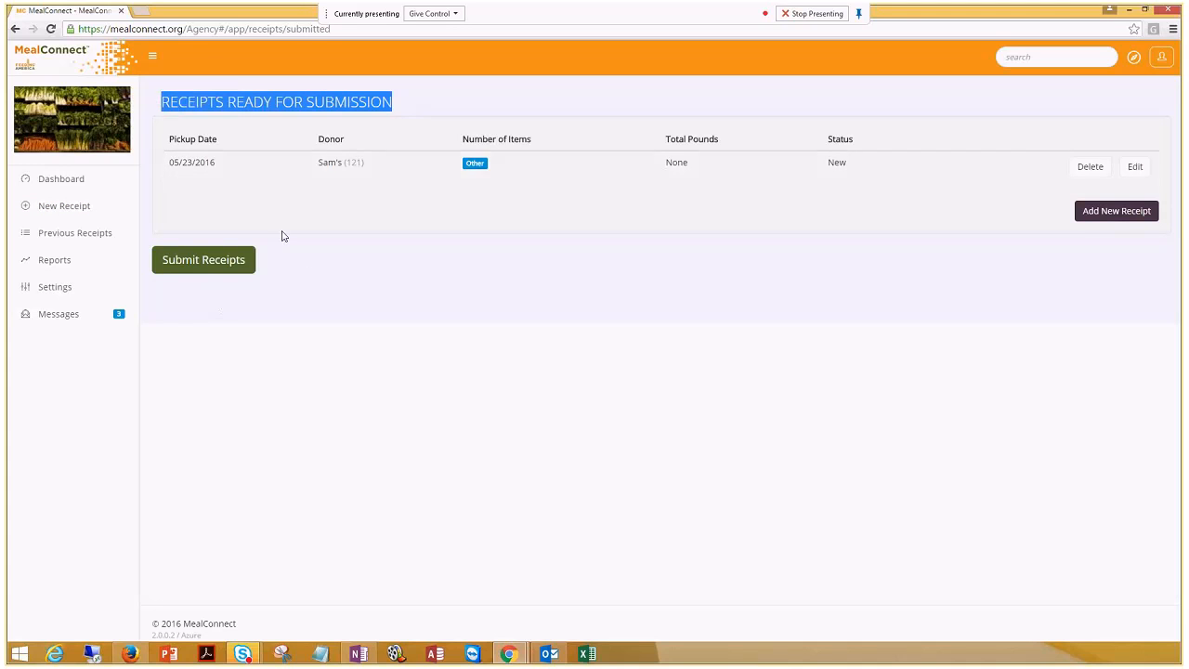
pyautogui.click(436, 269)
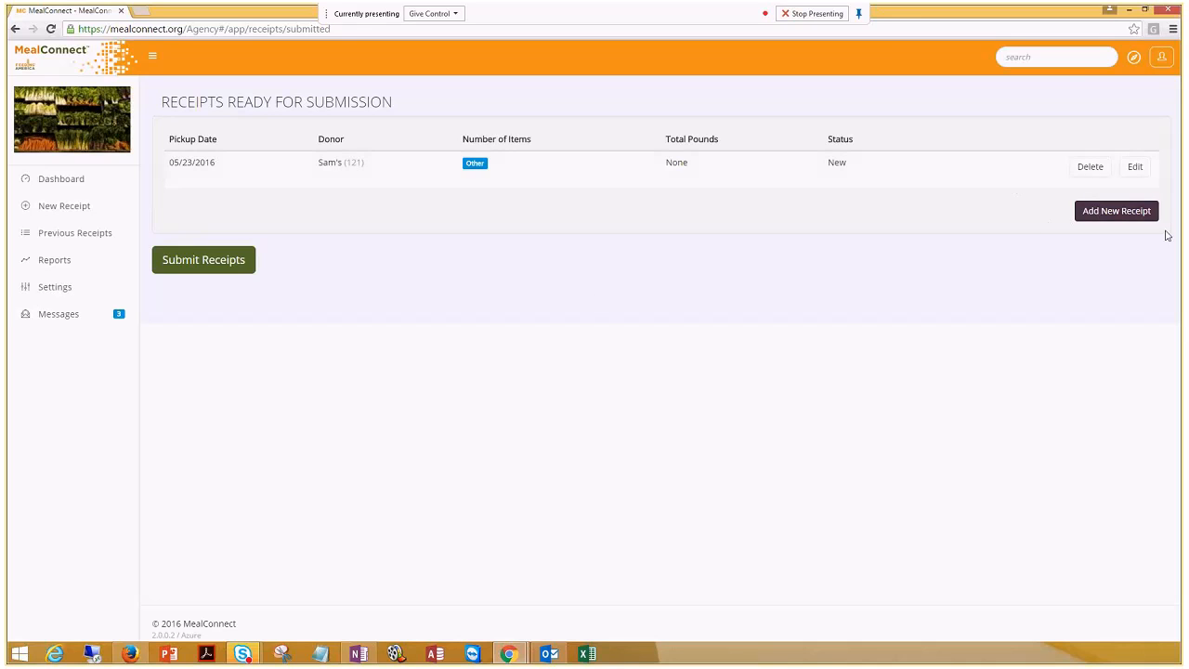
# Start another receipt dated 05/16/2016 for donor Test Donor 10 Incorporated (1T1)
pyautogui.click(1132, 211)
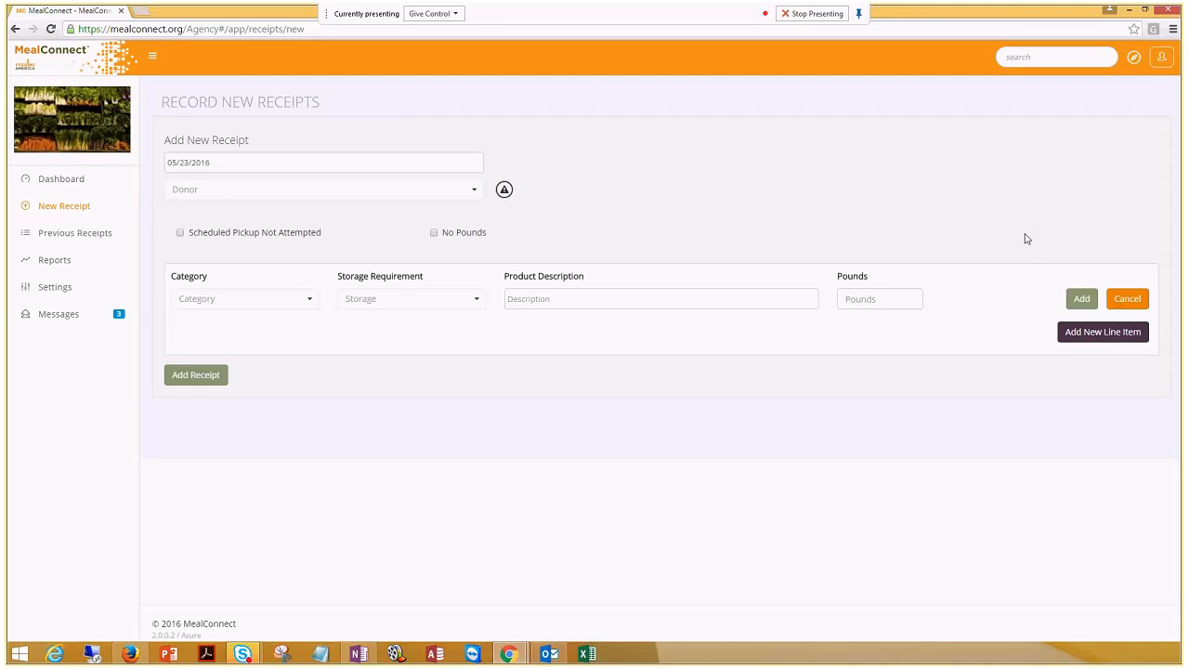
pyautogui.click(351, 161)
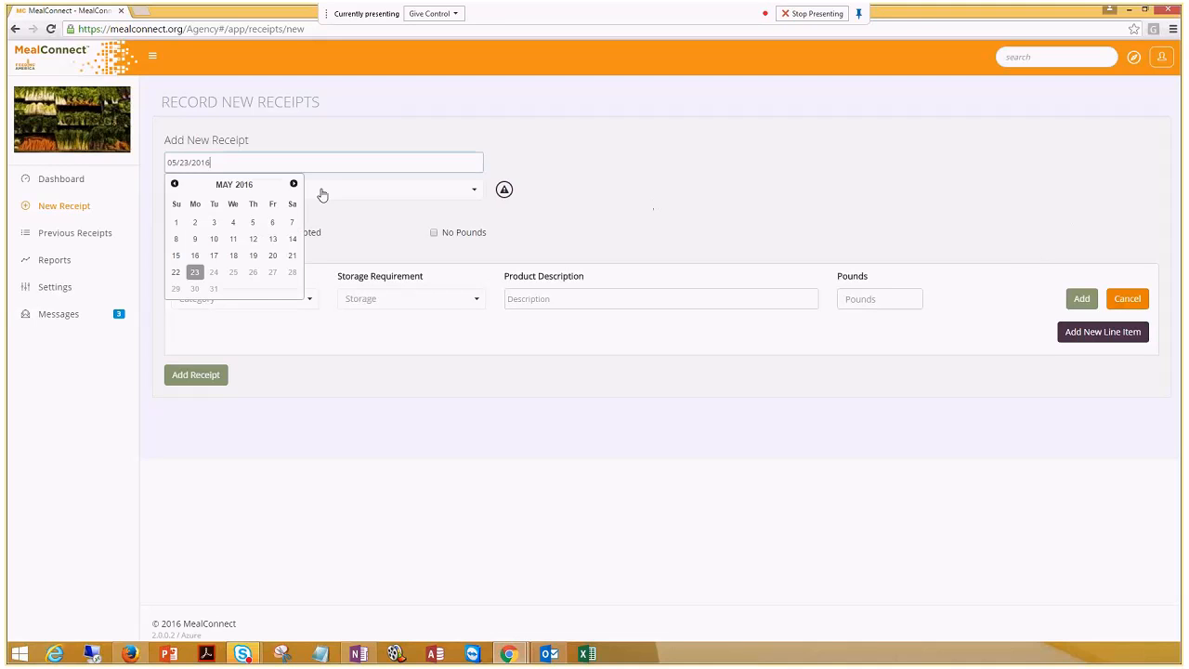
pyautogui.click(194, 255)
pyautogui.click(259, 190)
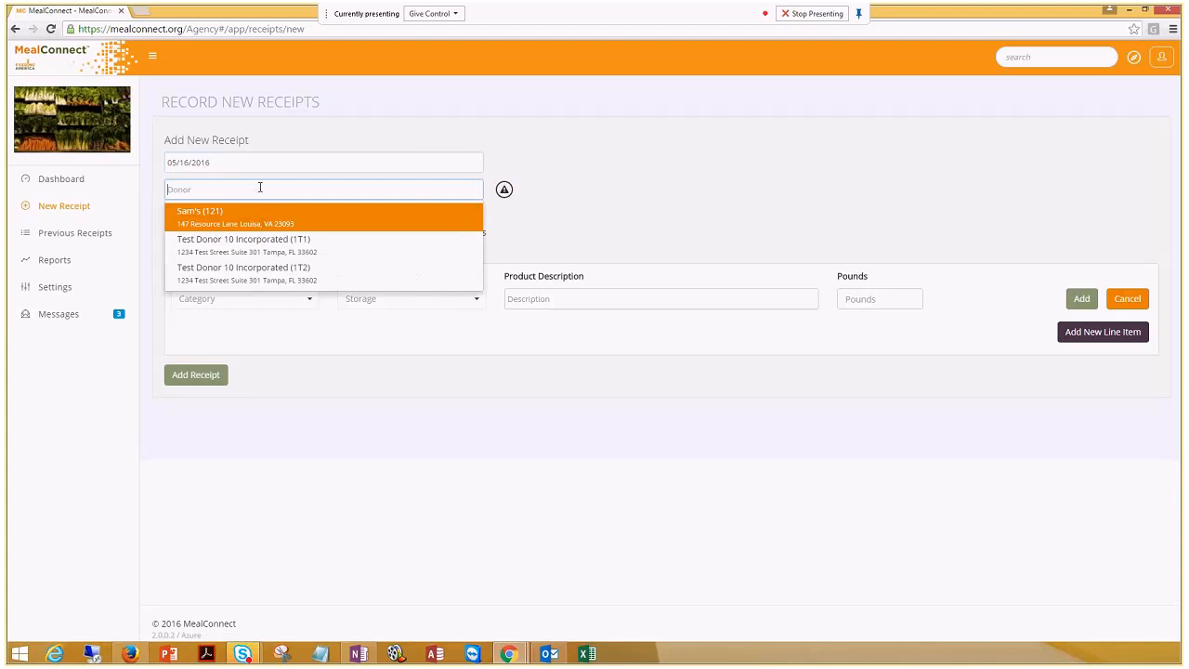
pyautogui.click(246, 243)
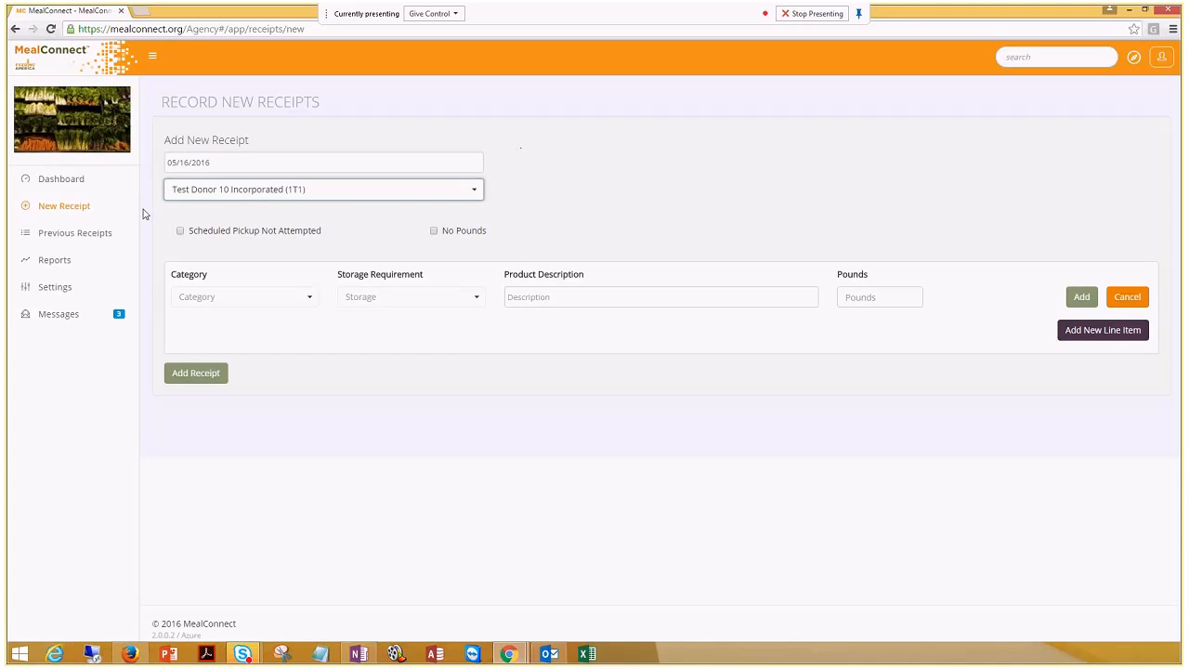
# Mark it No Pounds with reason 'Store closed' and add the receipt
pyautogui.click(435, 231)
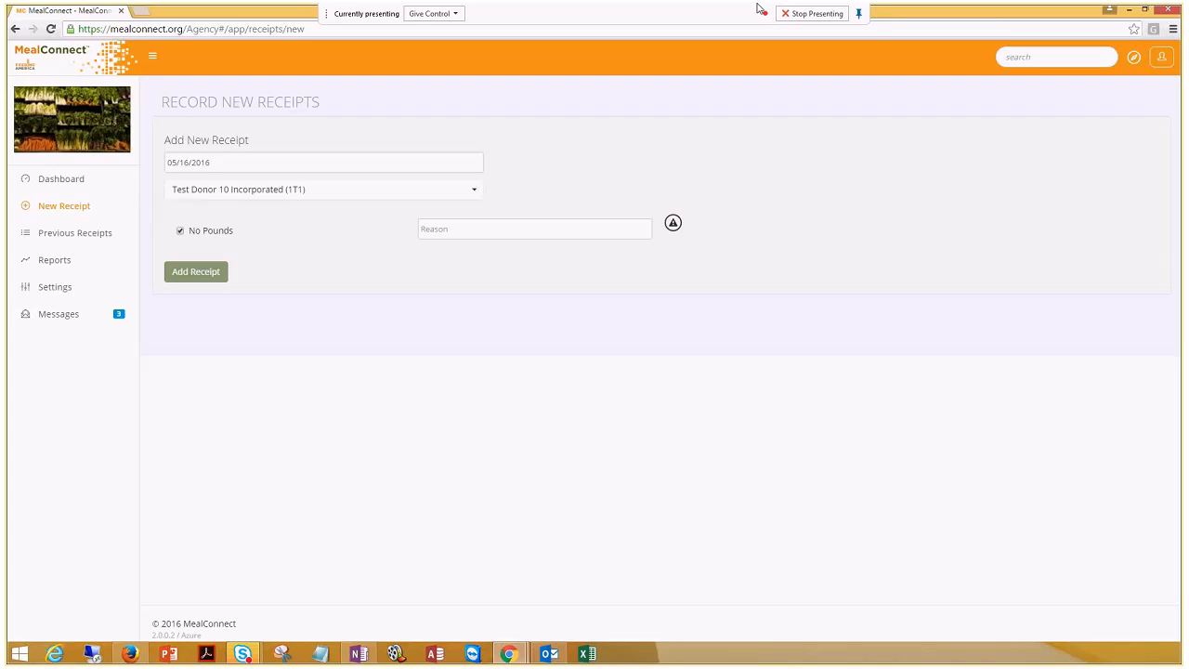
pyautogui.click(477, 224)
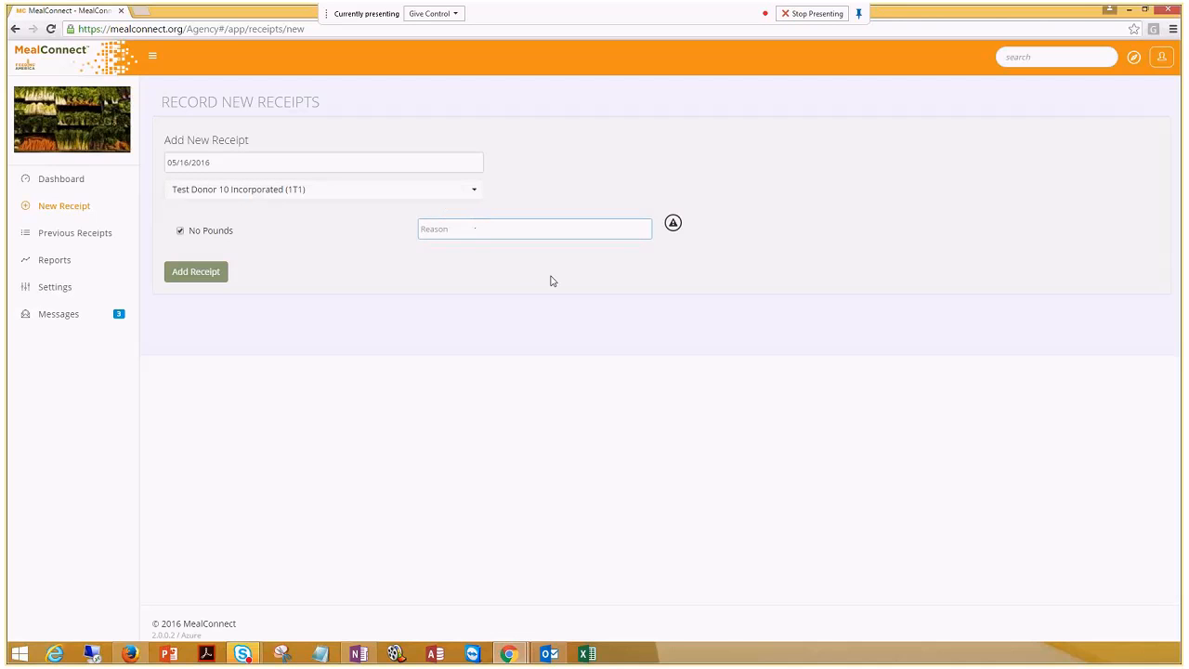
pyautogui.write('Sto')
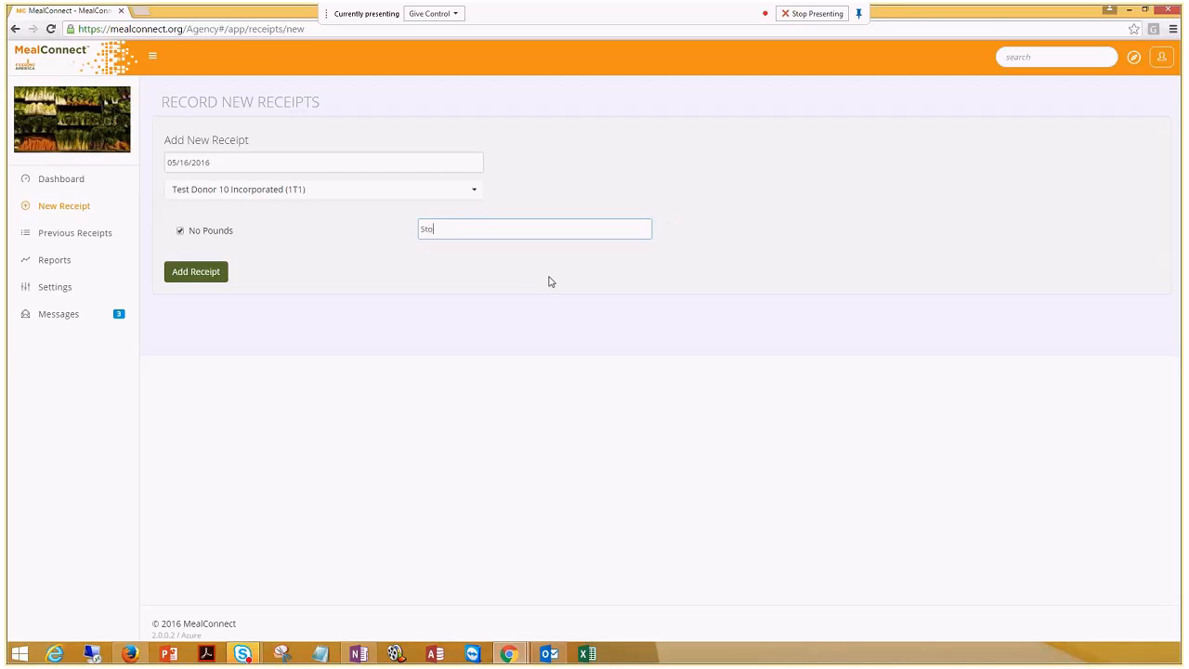
pyautogui.write('re closed')
pyautogui.click(197, 272)
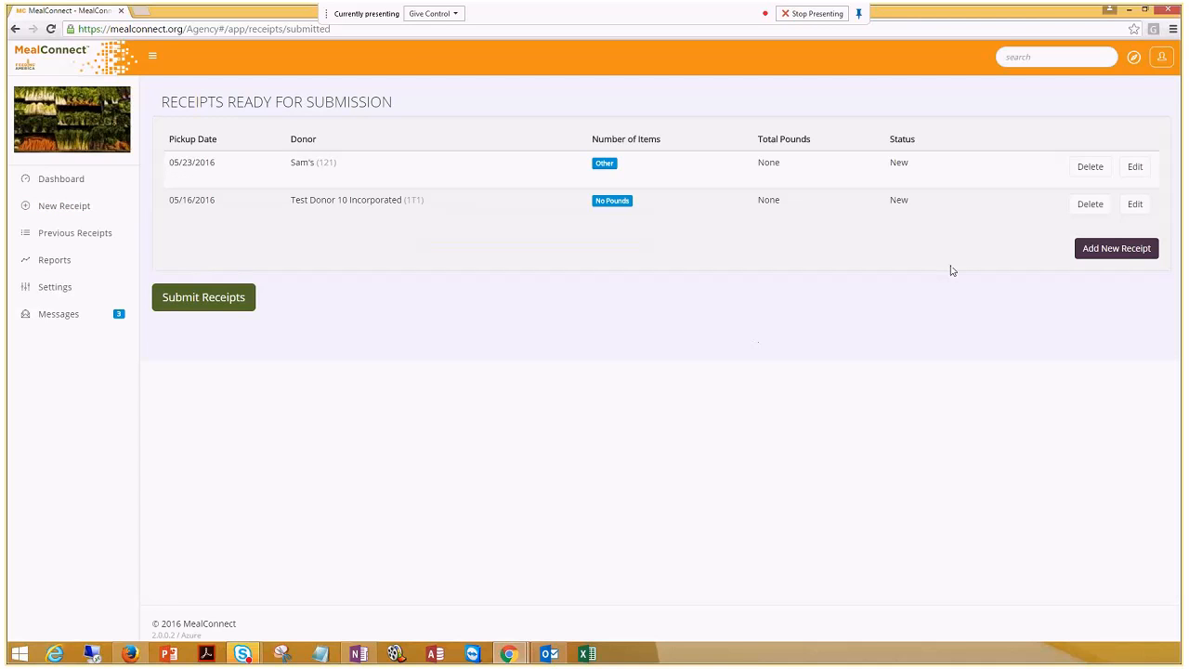
pyautogui.tripleClick(394, 104)
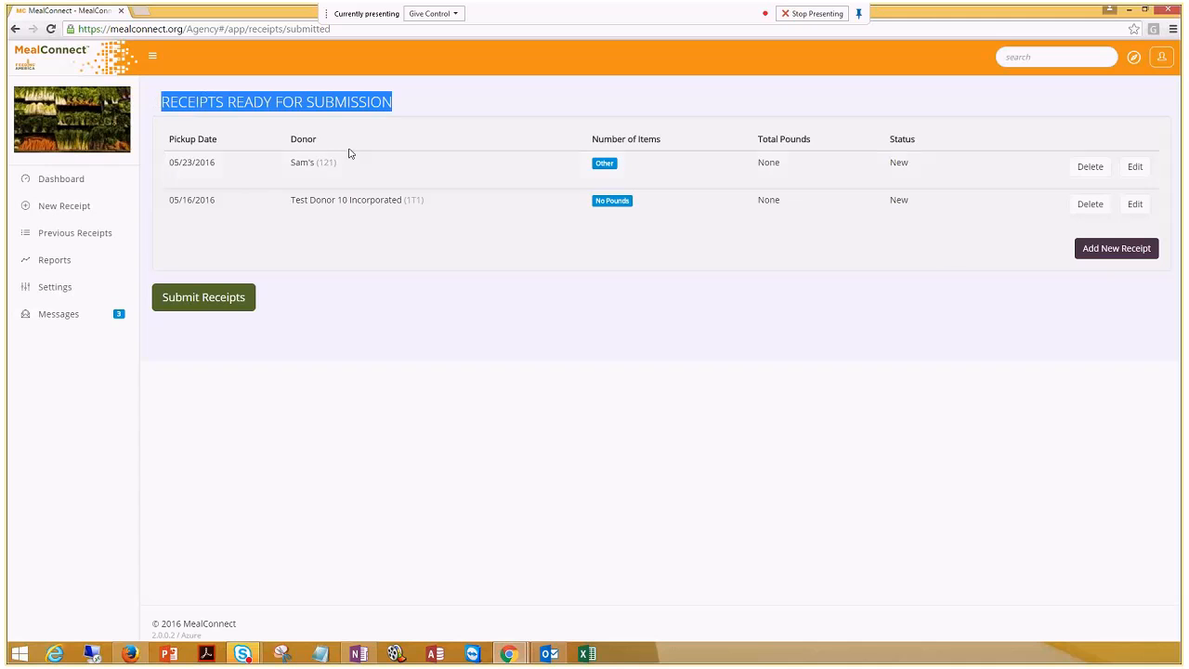
pyautogui.click(427, 111)
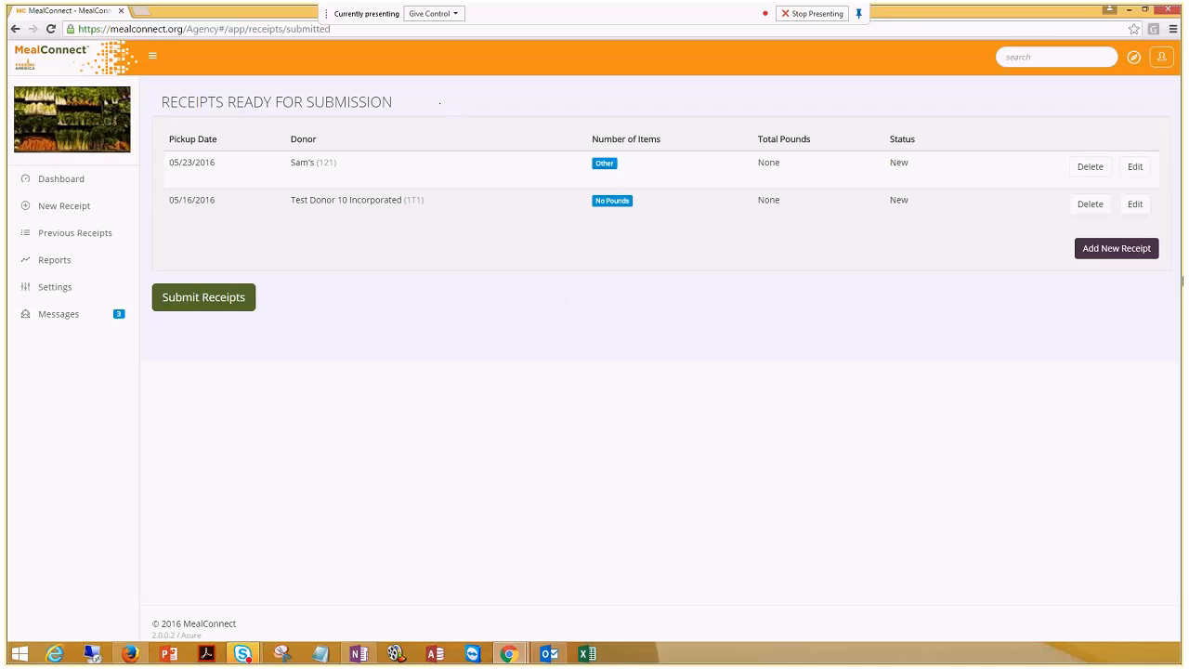
# Begin a third receipt dated 05/16/2016 with donor Test Donor 10 Incorporated (1T2), found by searching 'test'
pyautogui.click(1124, 257)
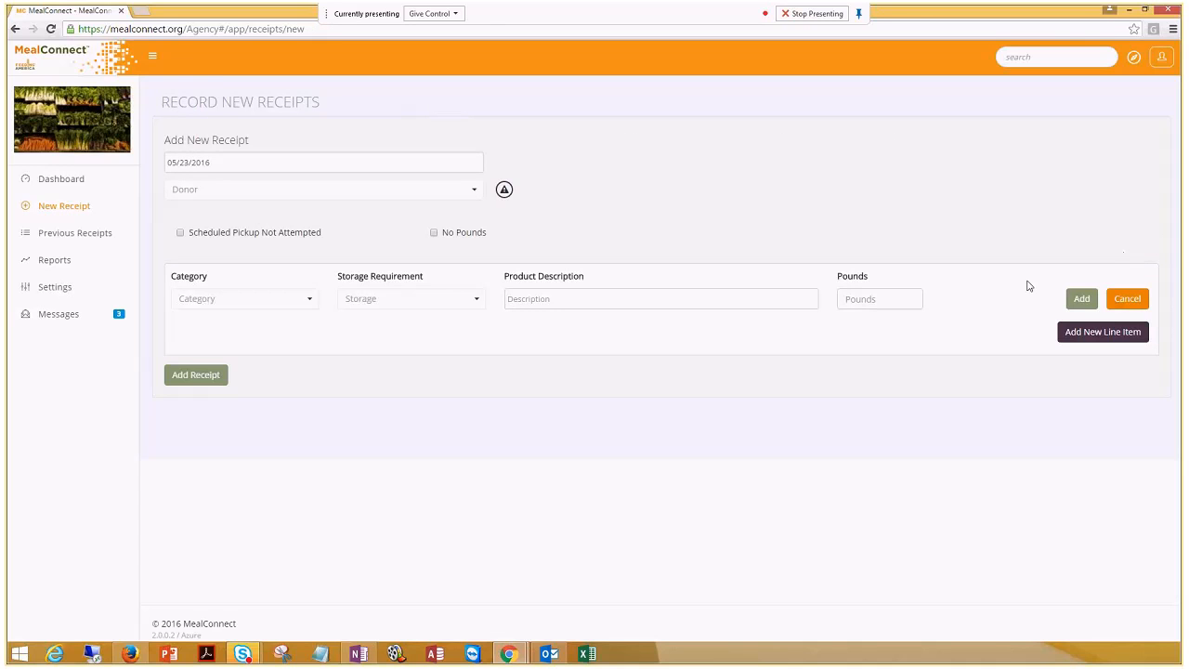
pyautogui.click(248, 158)
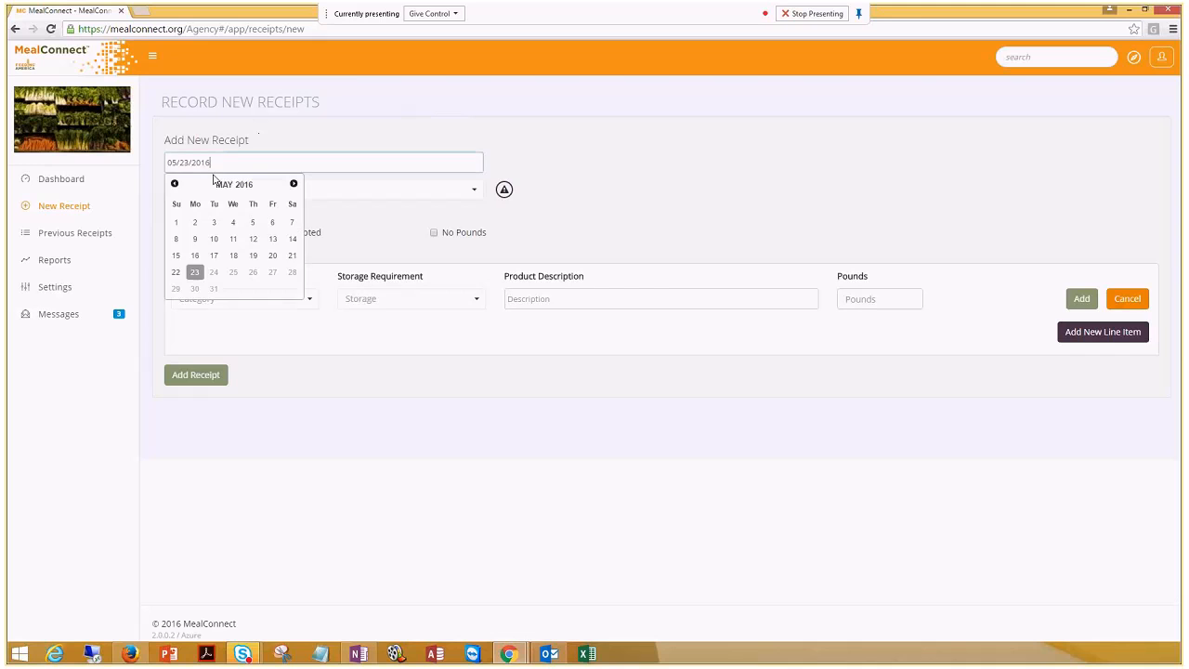
pyautogui.click(195, 255)
pyautogui.click(241, 194)
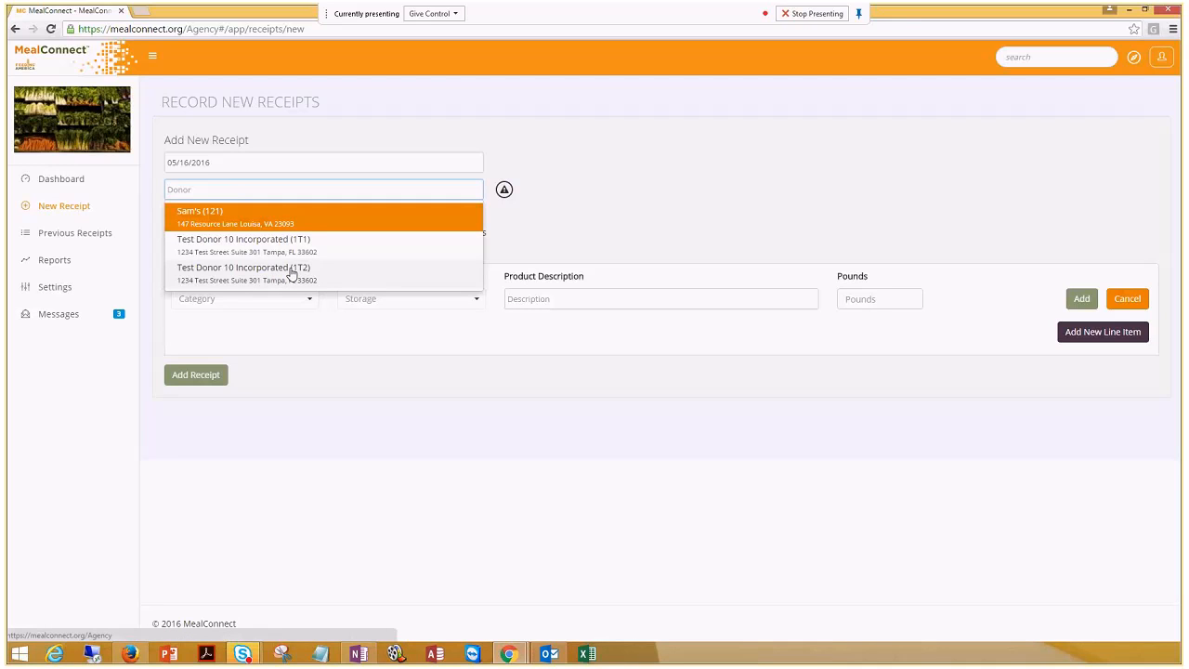
pyautogui.write('test')
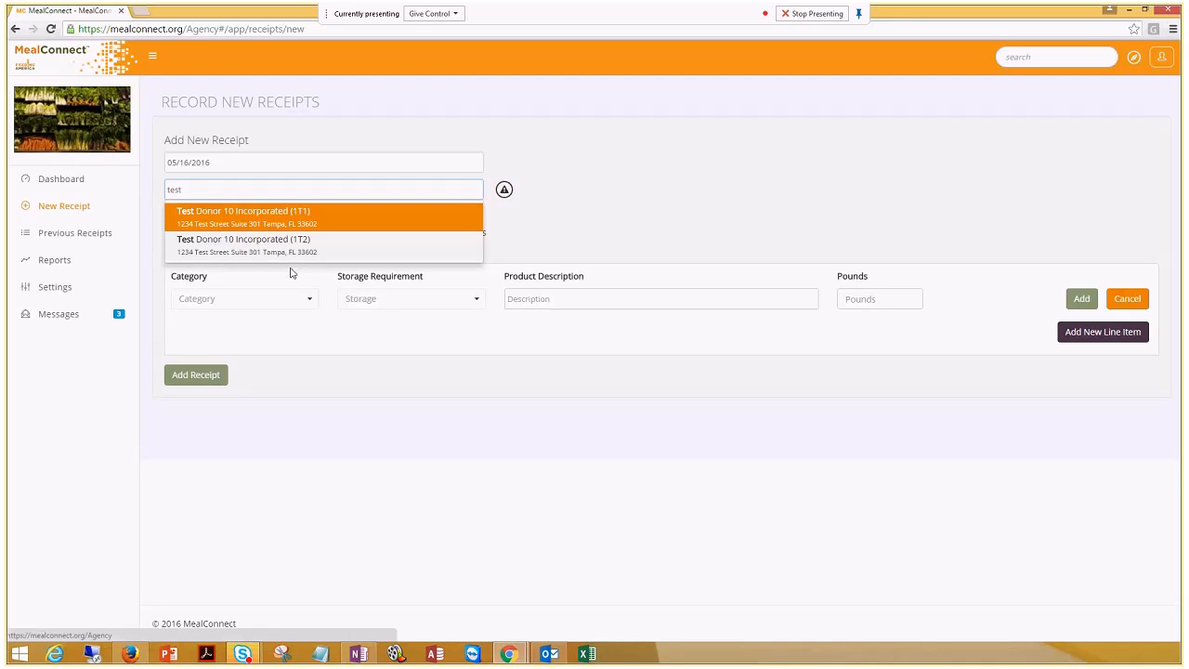
pyautogui.click(305, 246)
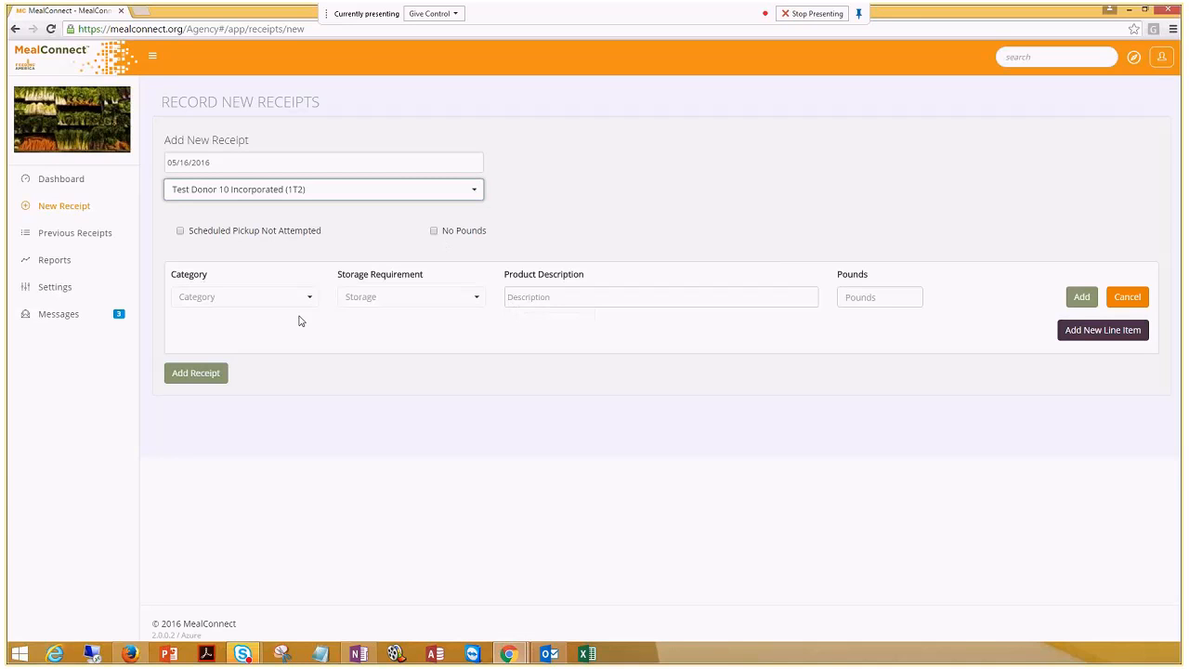
# Scroll the category list and choose Produce for the first line item
pyautogui.click(270, 308)
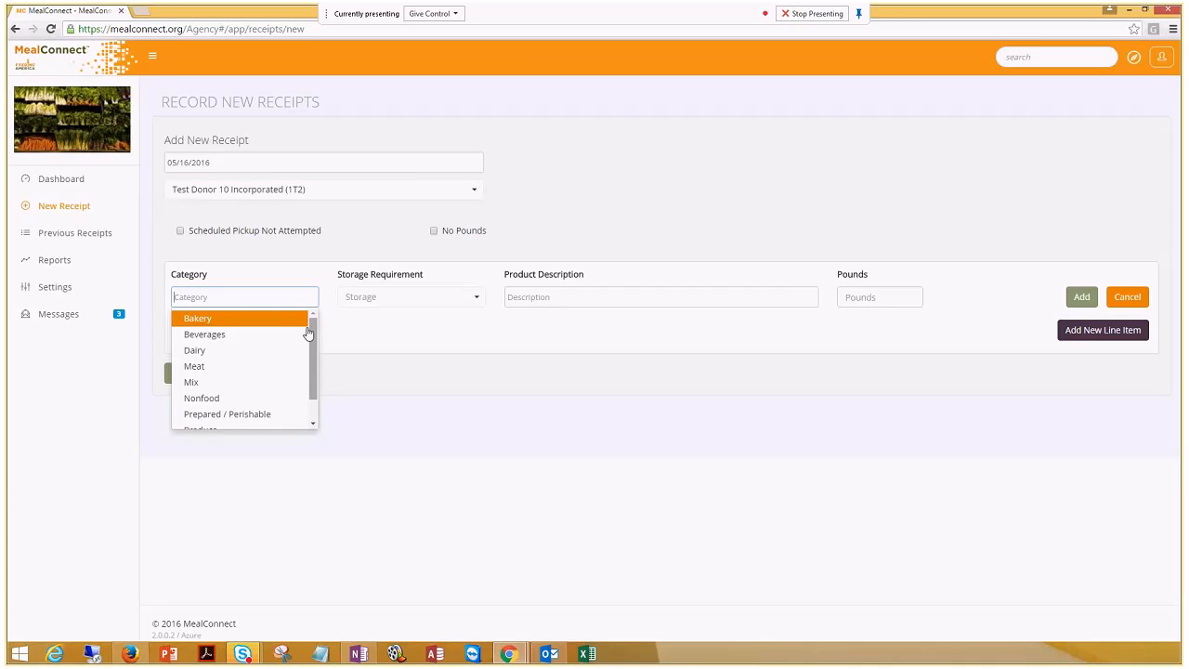
pyautogui.click(306, 329)
pyautogui.click(311, 307)
pyautogui.moveTo(314, 330)
pyautogui.mouseDown()
pyautogui.moveTo(315, 366)
pyautogui.moveTo(314, 326)
pyautogui.mouseUp()
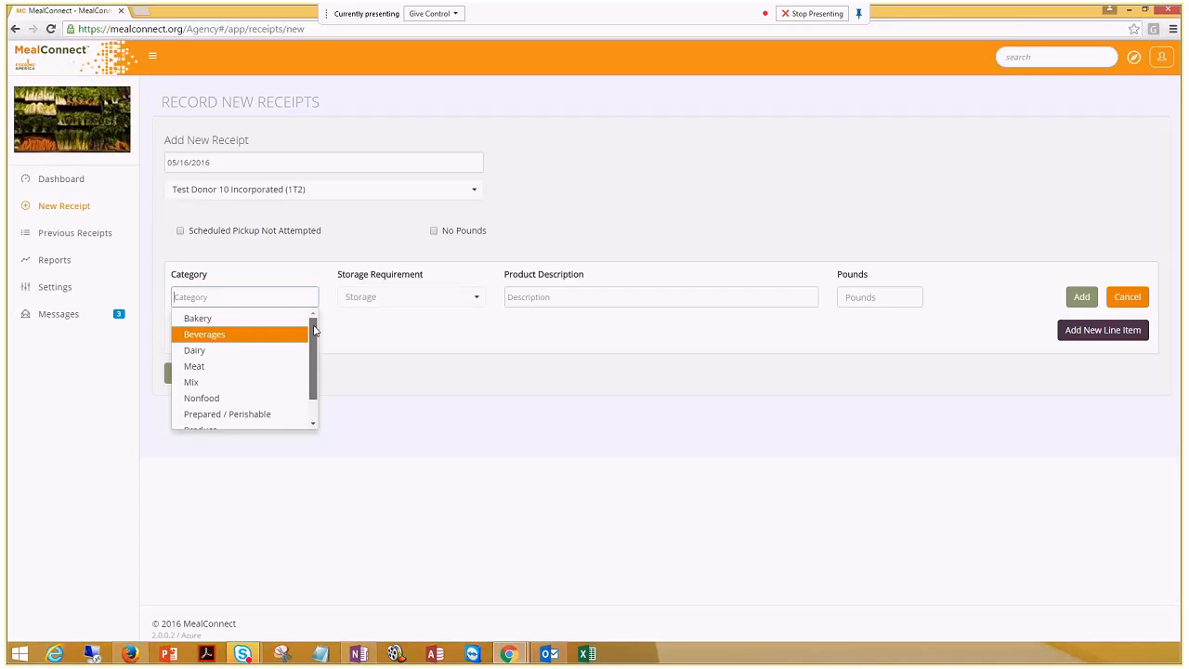
pyautogui.moveTo(313, 339); pyautogui.dragTo(313, 355)
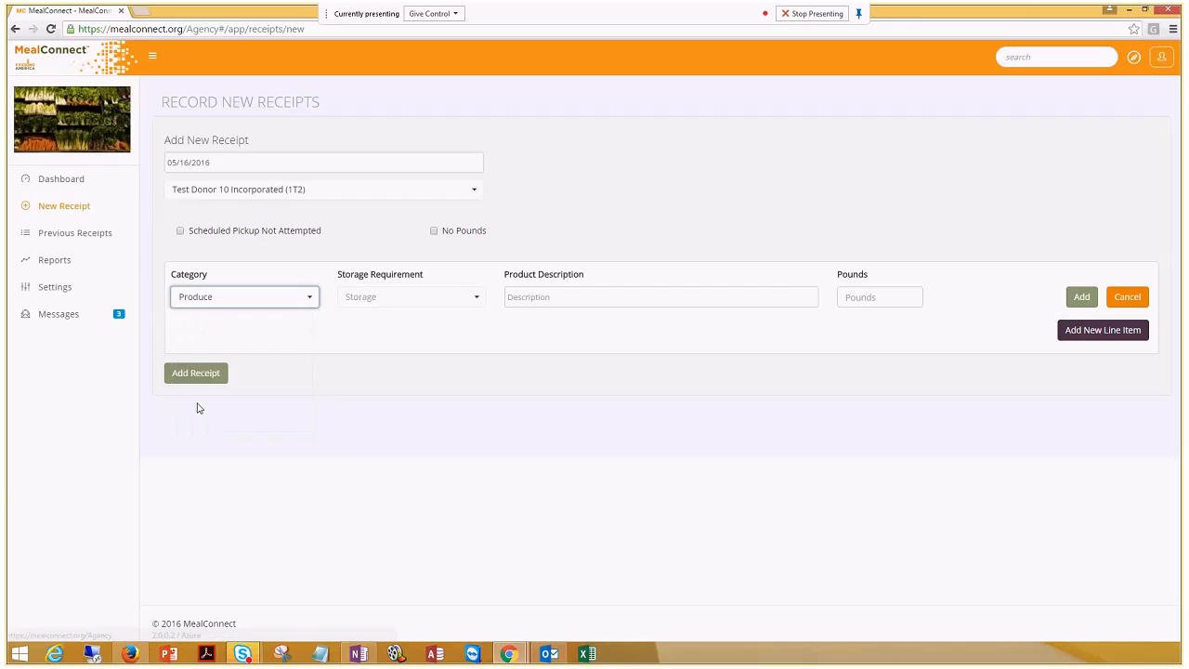
pyautogui.click(443, 302)
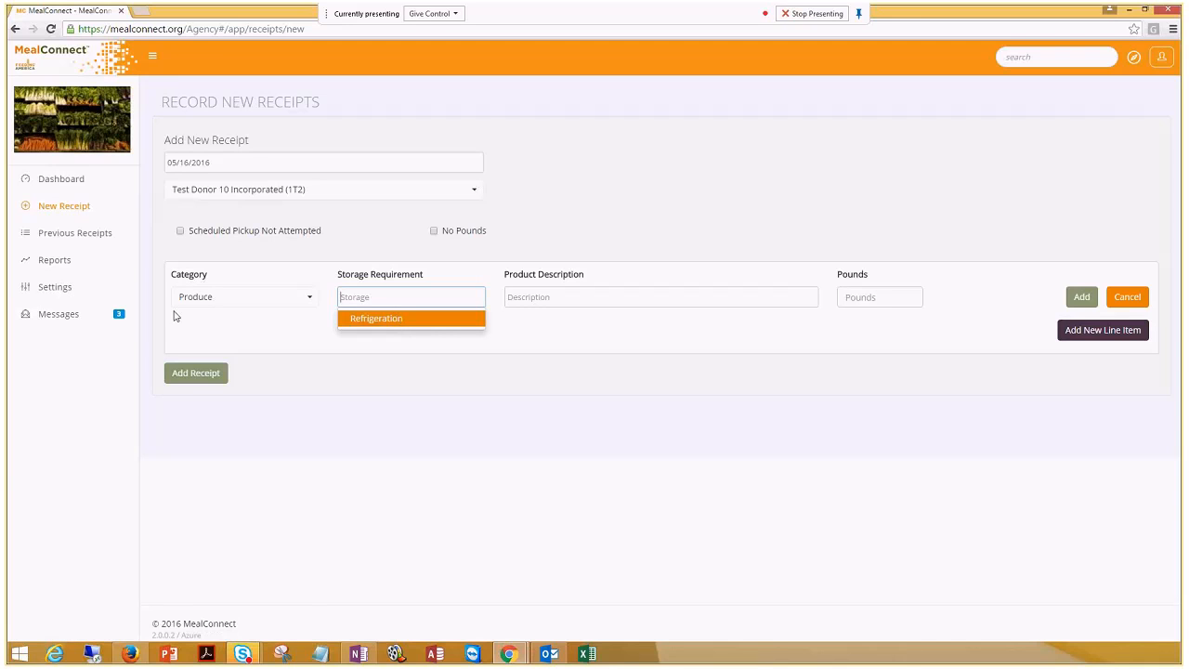
# Complete the first line with Refrigeration storage, 'apples and oranges', 100 pounds, and add it
pyautogui.click(376, 319)
pyautogui.click(587, 298)
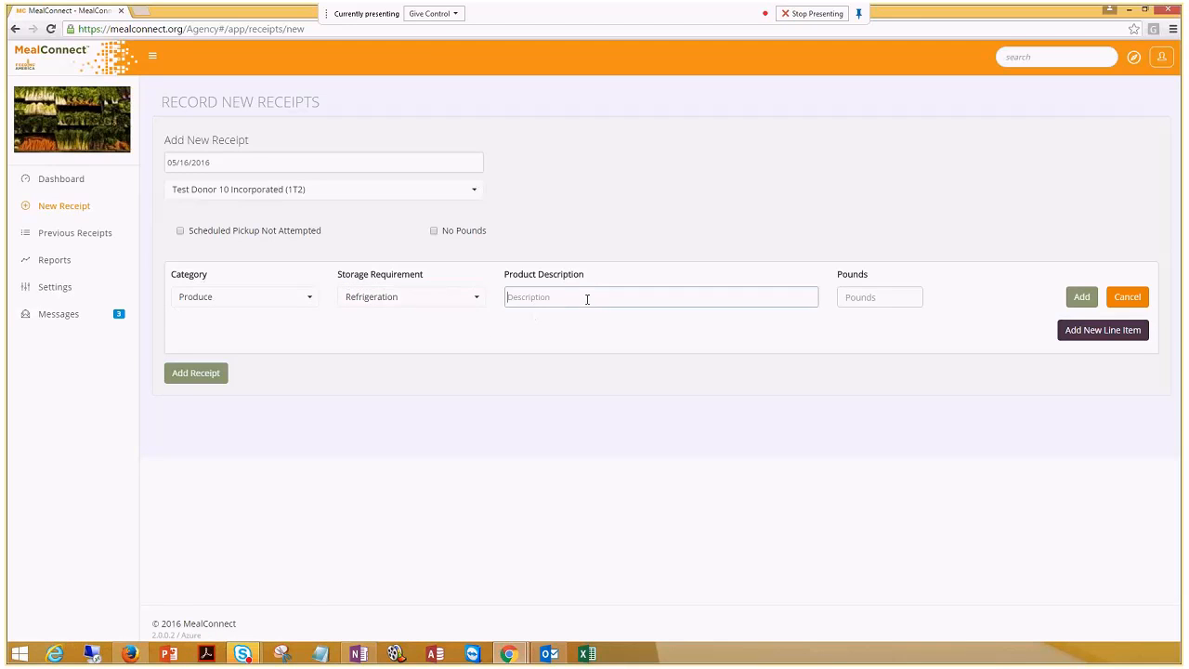
pyautogui.moveTo(587, 277); pyautogui.dragTo(497, 278)
pyautogui.click(584, 299)
pyautogui.write('apples and oranges')
pyautogui.press('Tab')
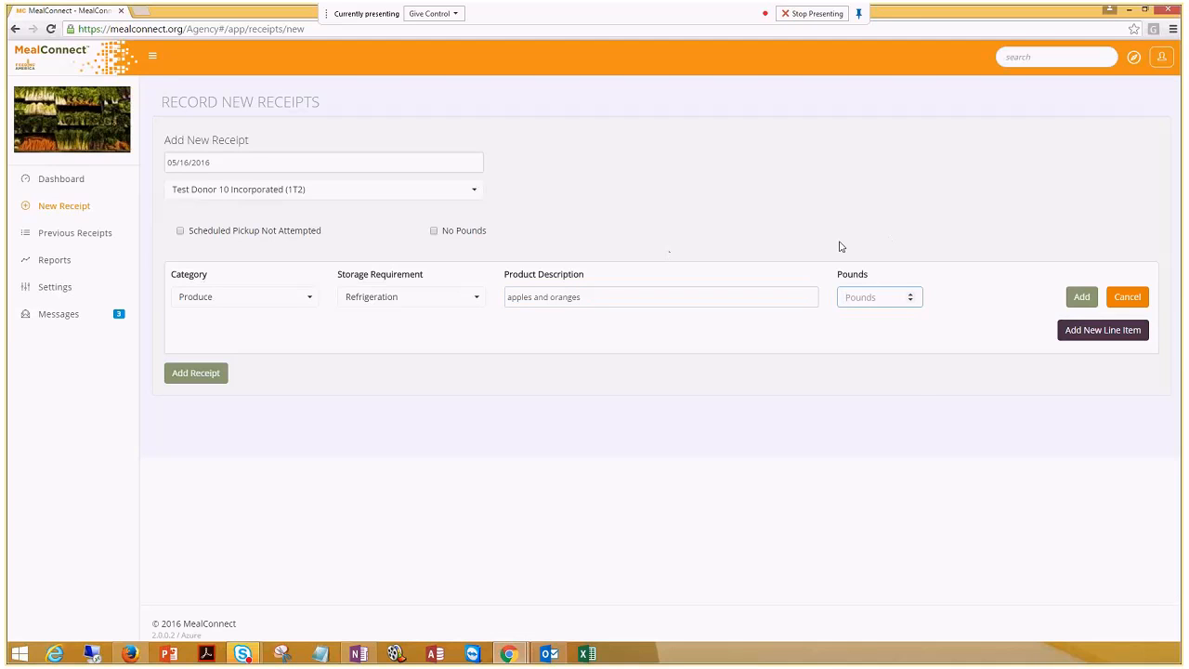
pyautogui.write('100')
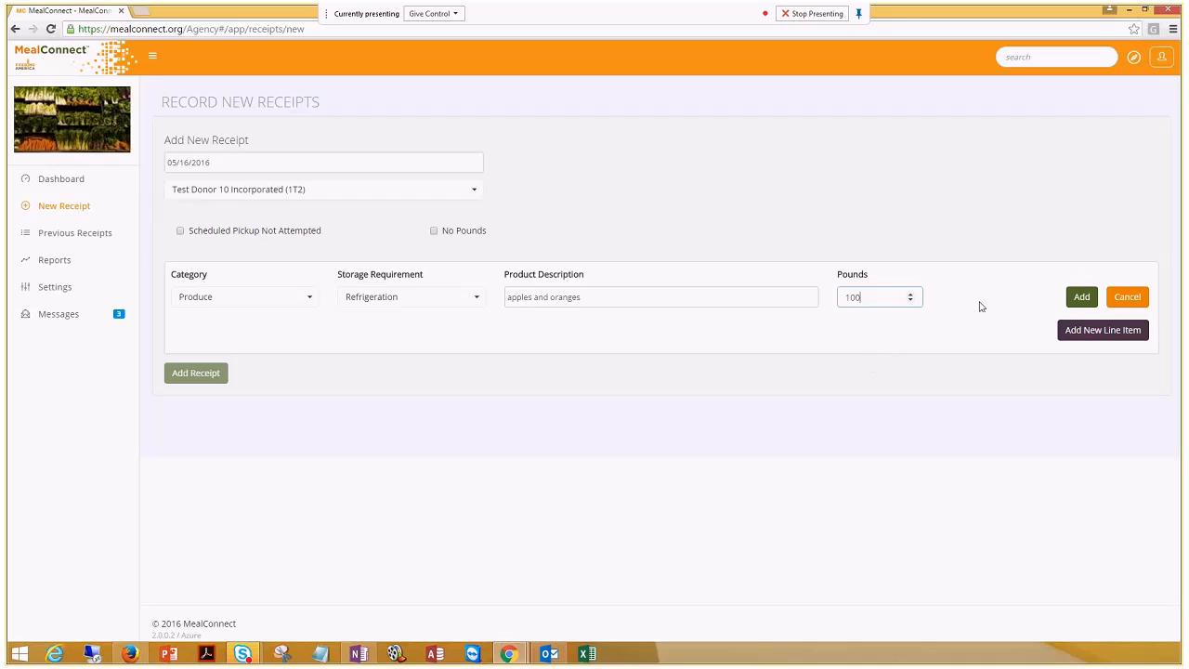
pyautogui.click(1082, 299)
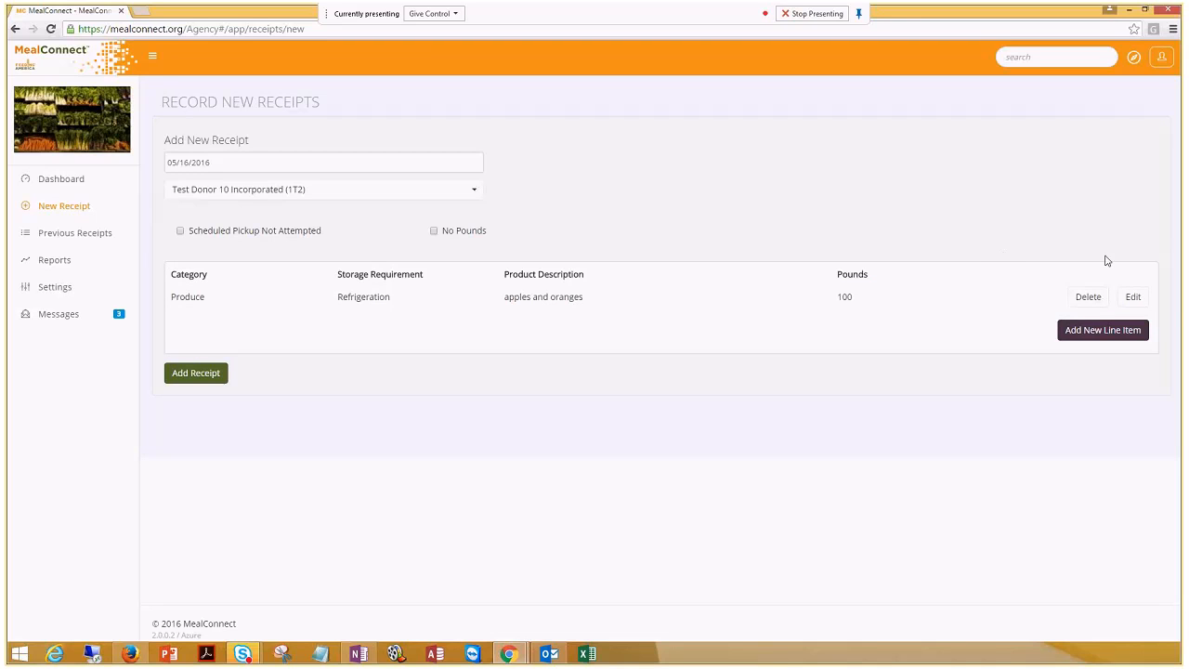
# Re-save the apples and oranges line unchanged and open a blank second line-item row
pyautogui.click(1134, 297)
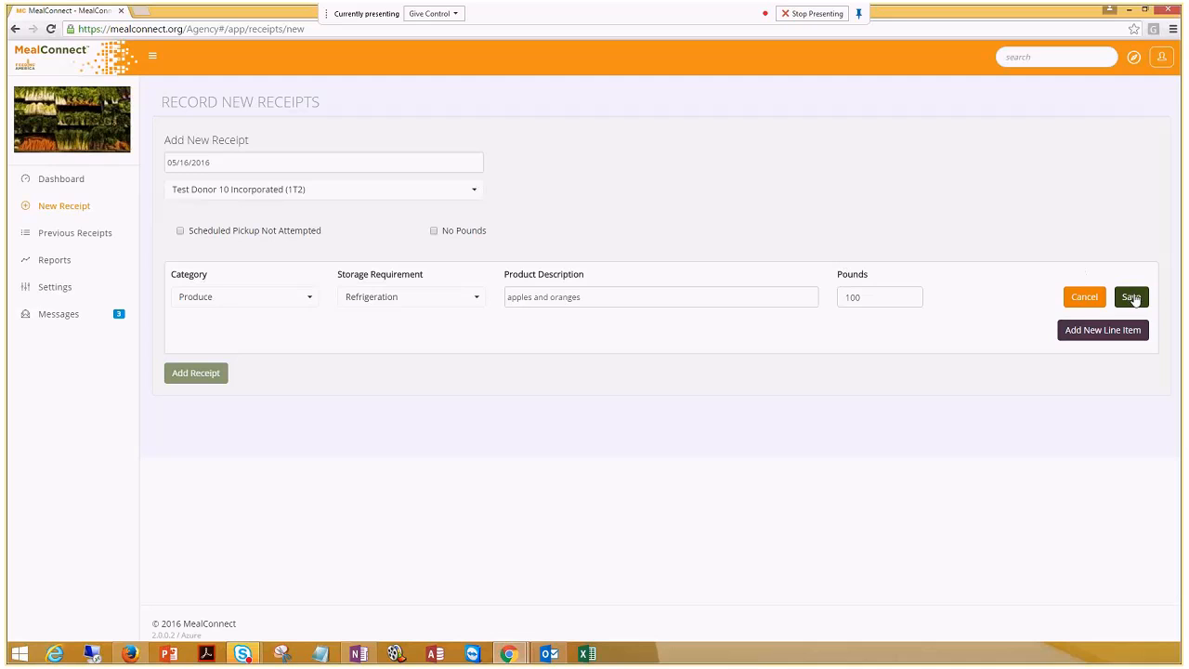
pyautogui.click(1131, 297)
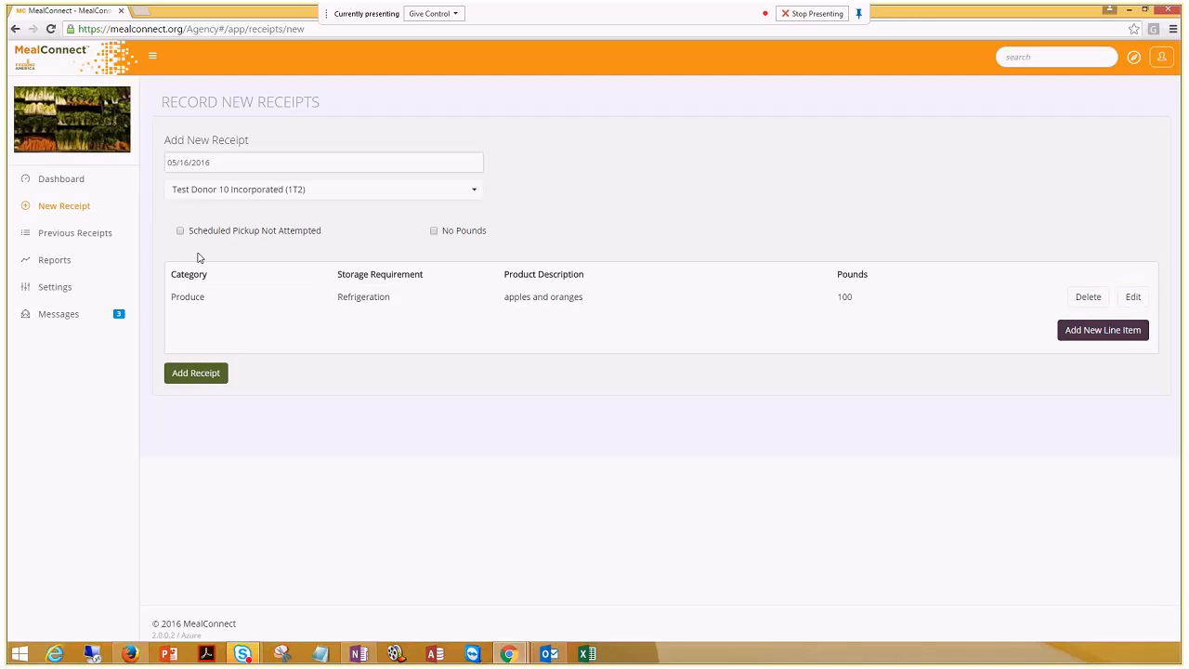
pyautogui.click(1081, 335)
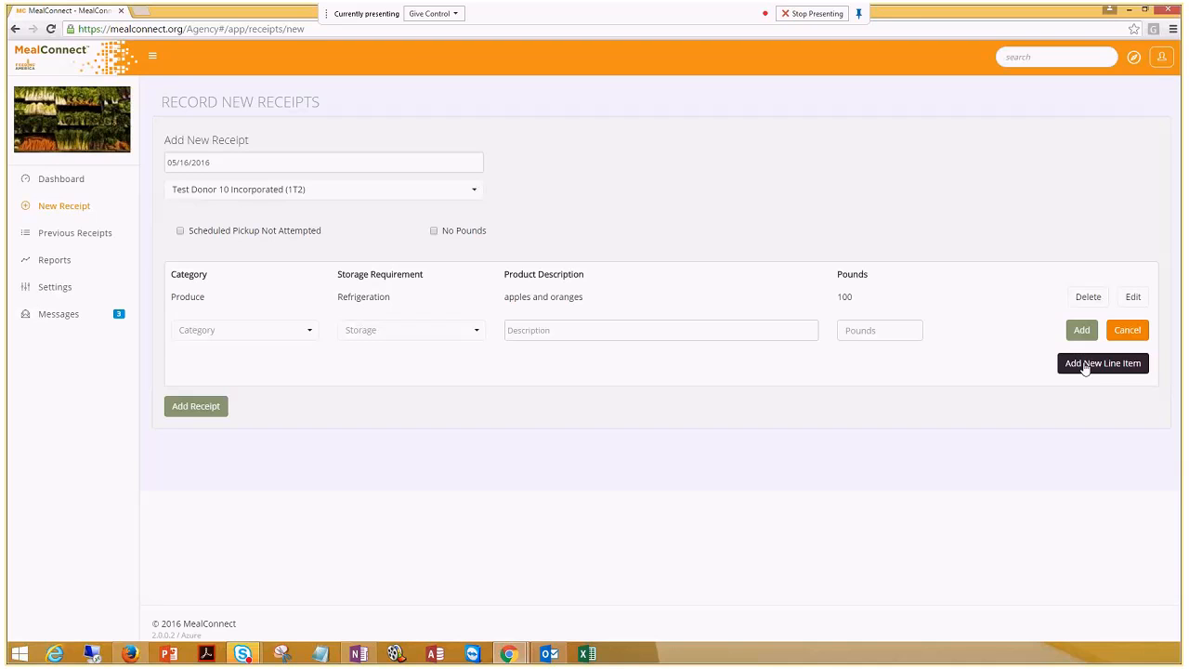
# Fill the second line with Meat, Frozen storage, 'frozen chicken' and 60 pounds
pyautogui.click(252, 331)
pyautogui.click(254, 400)
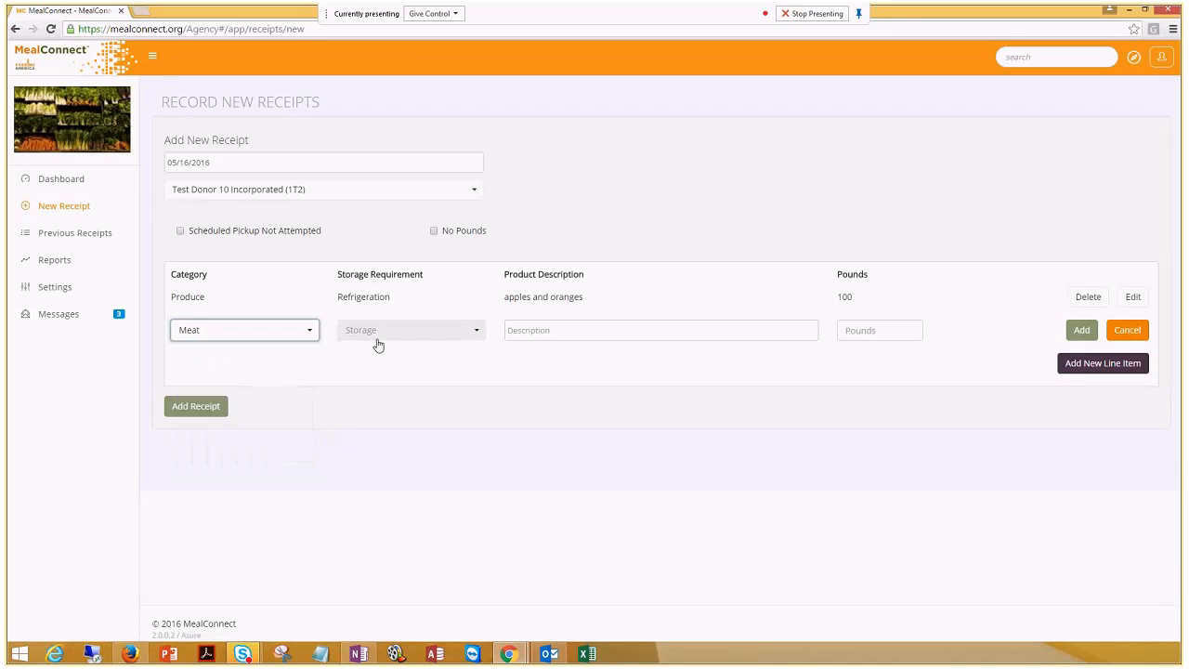
pyautogui.click(574, 333)
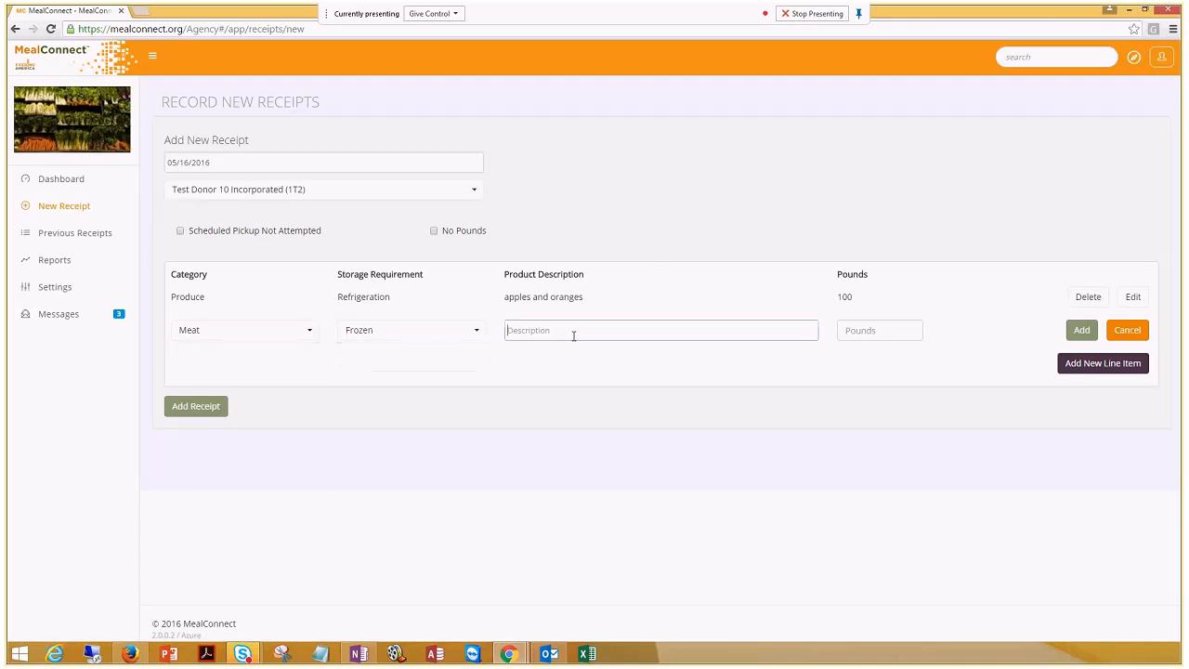
pyautogui.write('frozen chicken')
pyautogui.press('Tab')
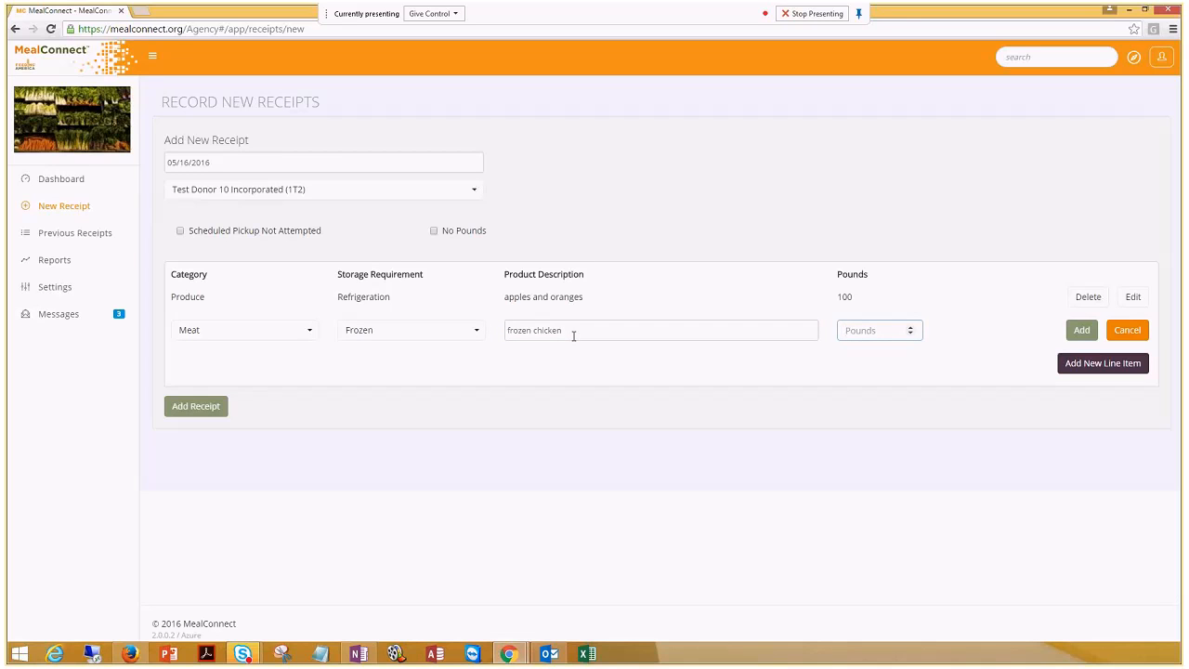
pyautogui.write('60')
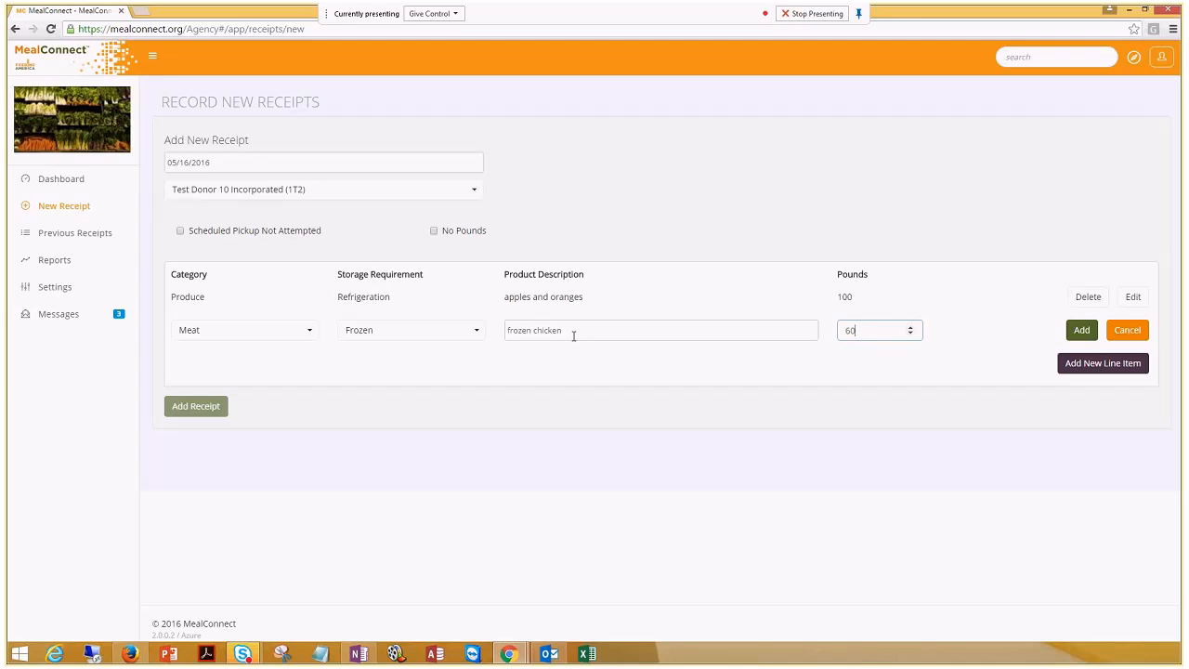
pyautogui.write('0')
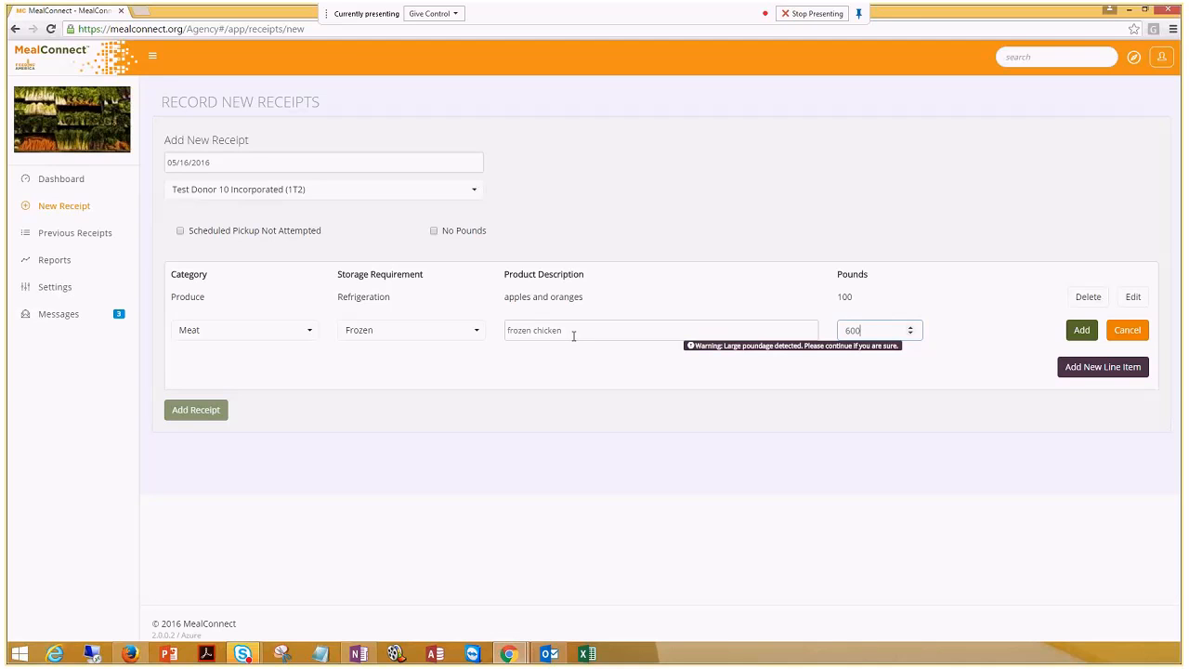
pyautogui.write('00')
pyautogui.press('BackSpace')
pyautogui.press('BackSpace')
pyautogui.press('BackSpace')
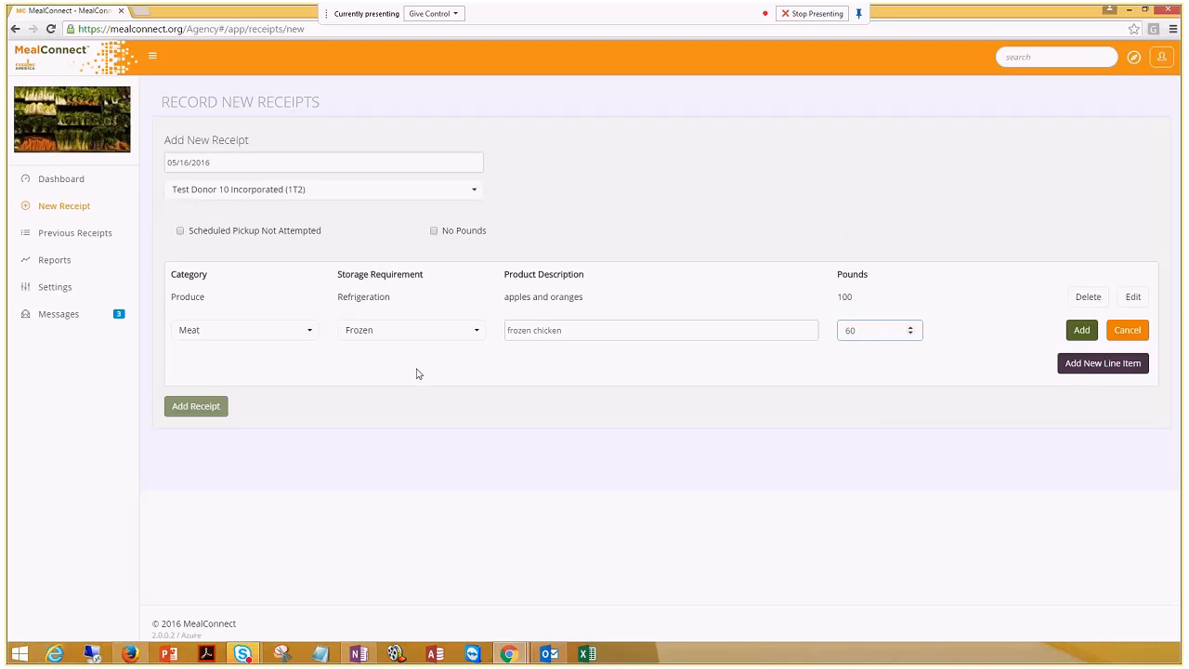
# Add the frozen chicken line and start a third row with category Mix and Dry storage
pyautogui.click(1084, 332)
pyautogui.click(1101, 363)
pyautogui.click(201, 363)
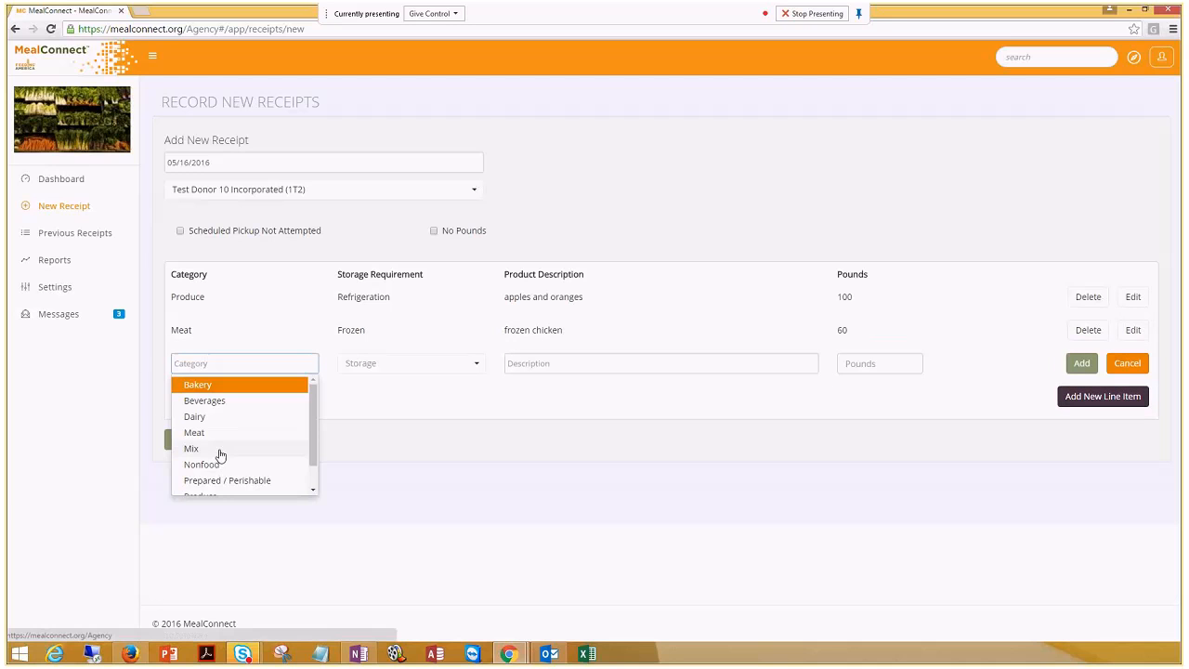
pyautogui.click(218, 451)
pyautogui.click(363, 371)
pyautogui.click(372, 384)
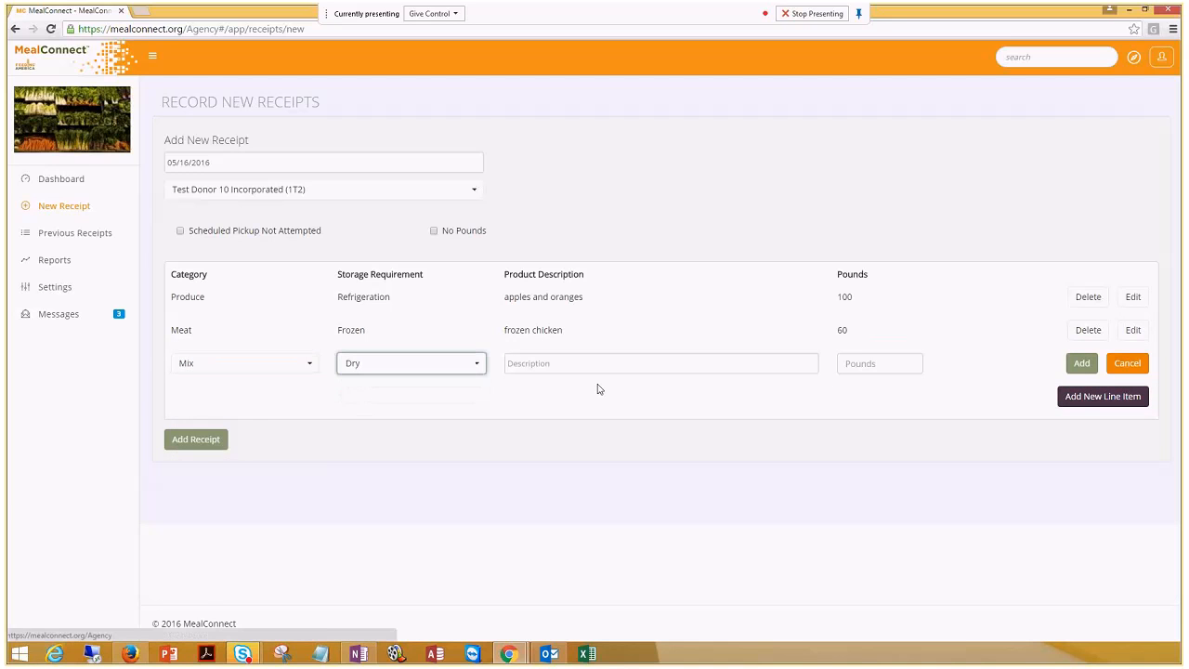
# Give the third line description 'asst canned goods' and 90 pounds, and add it
pyautogui.click(595, 366)
pyautogui.write('asst canned goods')
pyautogui.press('Tab')
pyautogui.write('90')
pyautogui.press('Tab')
pyautogui.click(1080, 363)
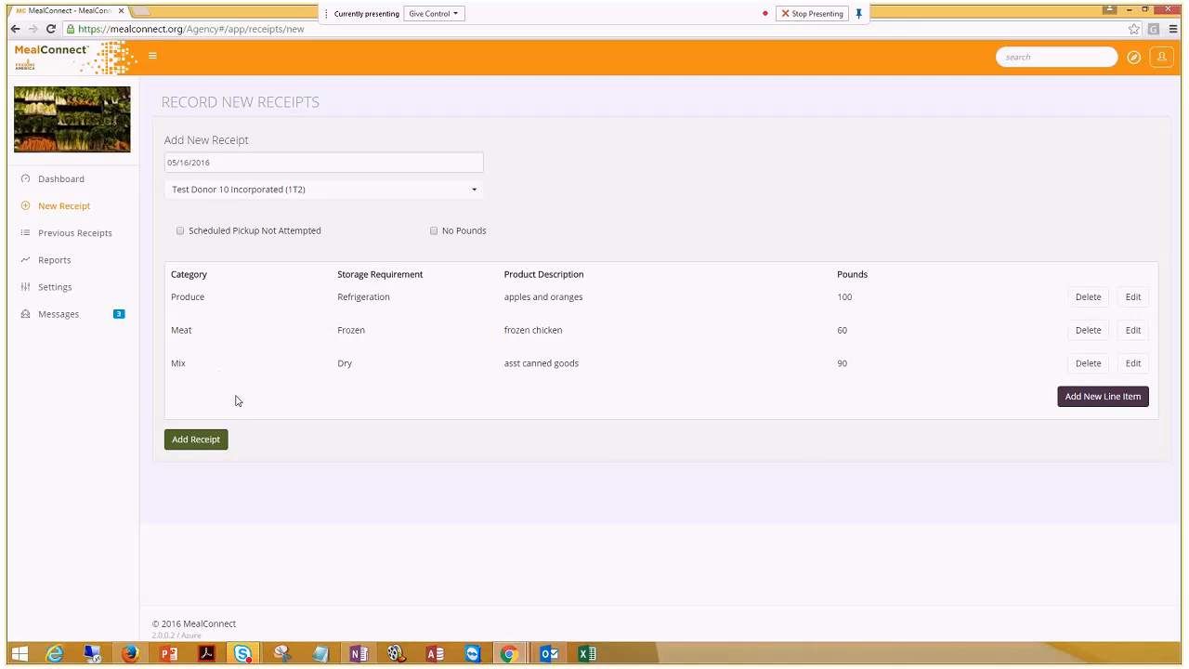
# Save the 1T2 receipt with its three items totaling 250 pounds
pyautogui.click(195, 442)
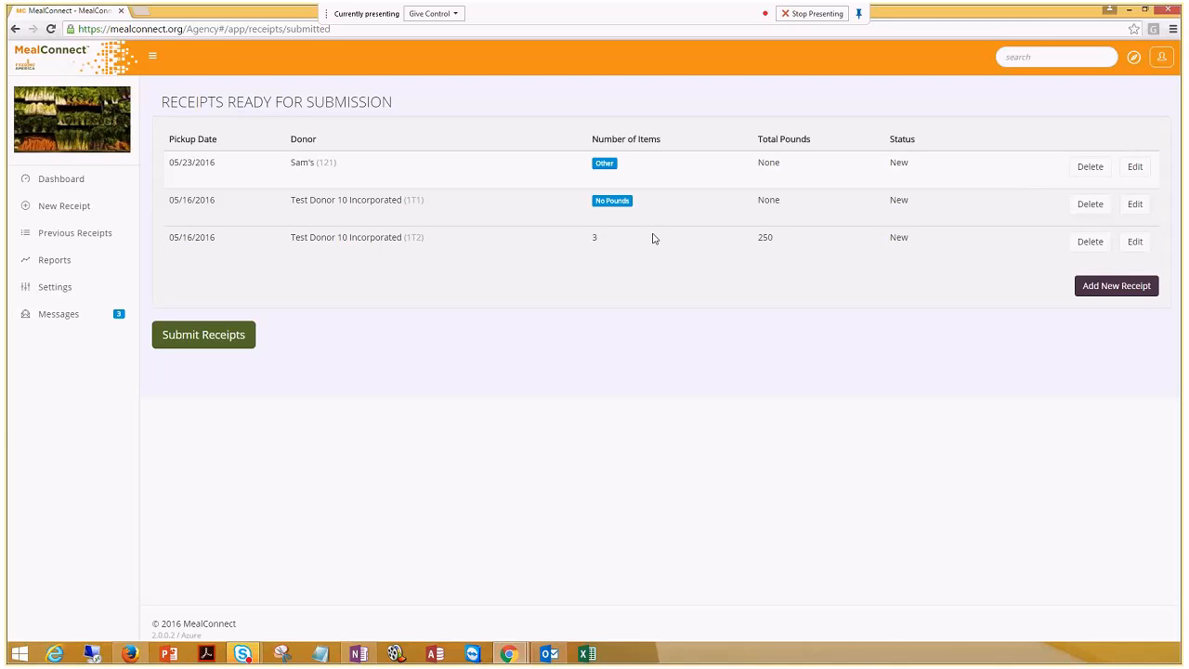
# Submit the ready receipts, review the five-day correction notice, and open Previous Receipts
pyautogui.click(234, 340)
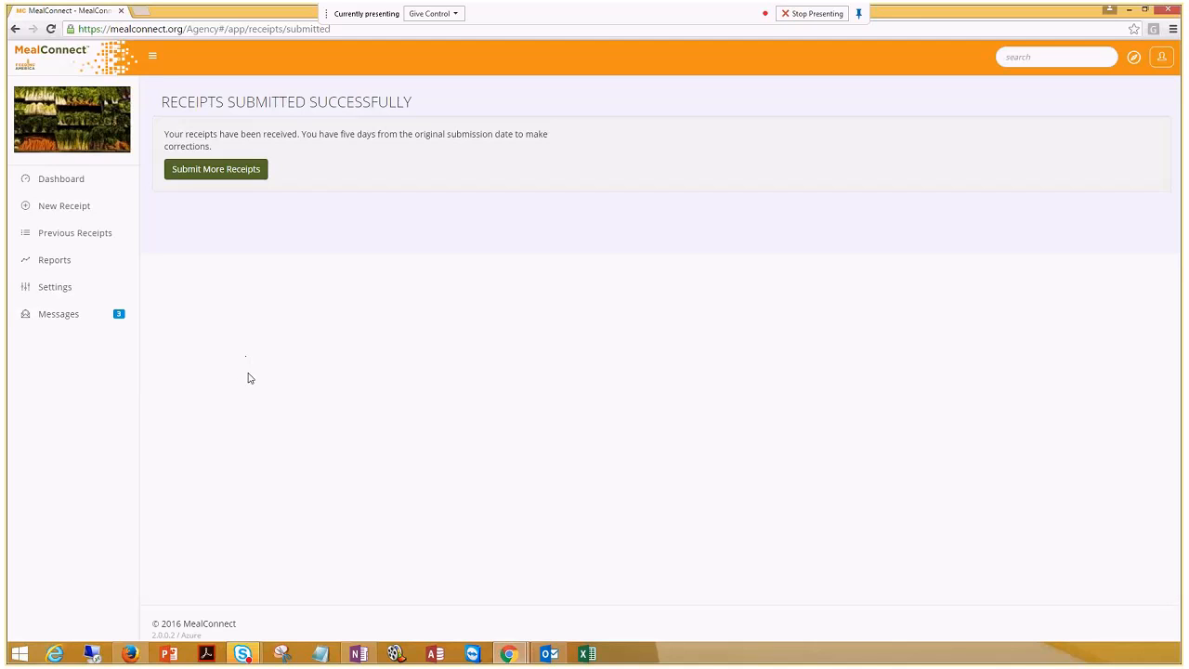
pyautogui.moveTo(293, 147); pyautogui.dragTo(160, 101)
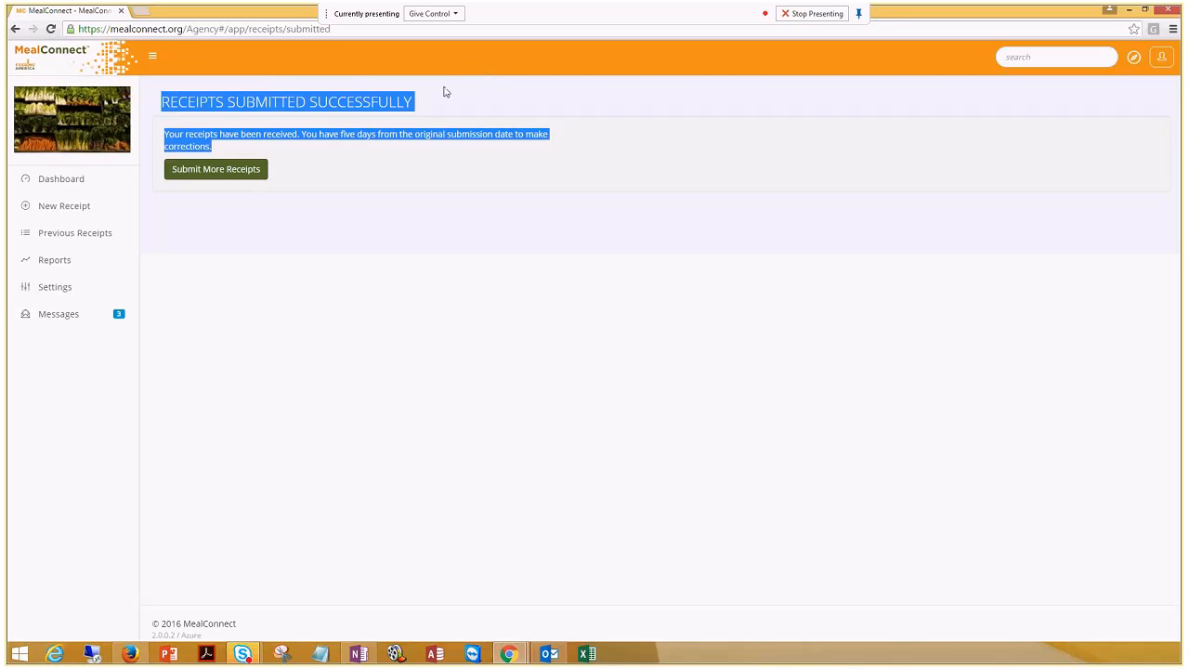
pyautogui.moveTo(301, 134); pyautogui.dragTo(365, 149)
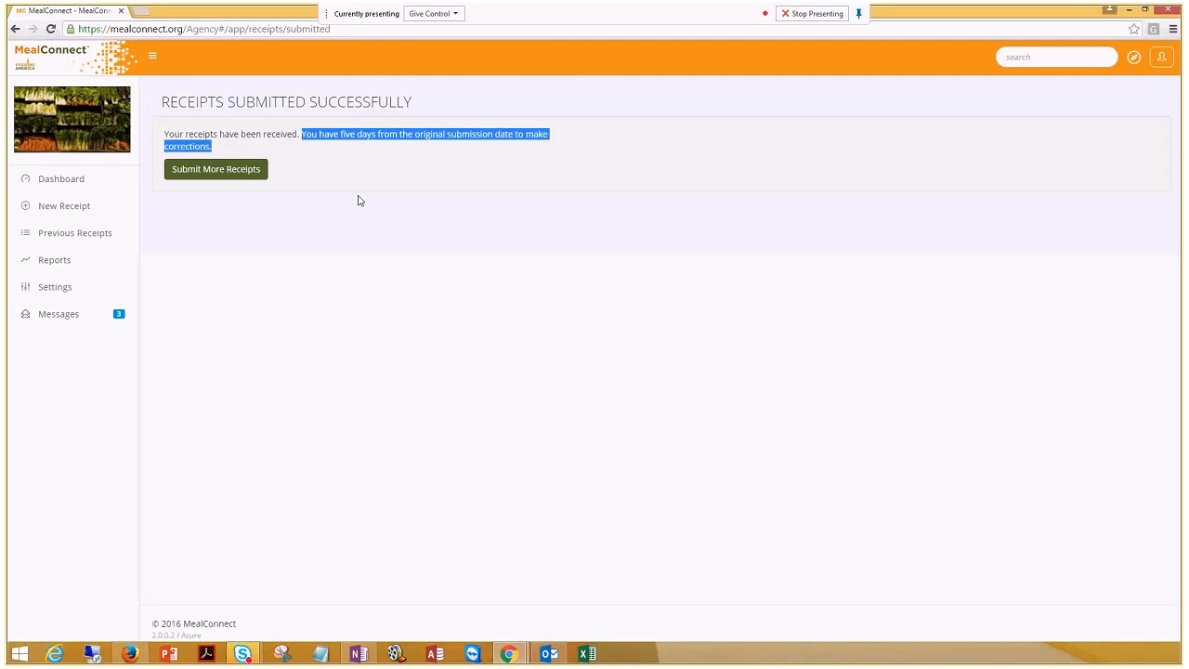
pyautogui.moveTo(340, 134); pyautogui.dragTo(376, 136)
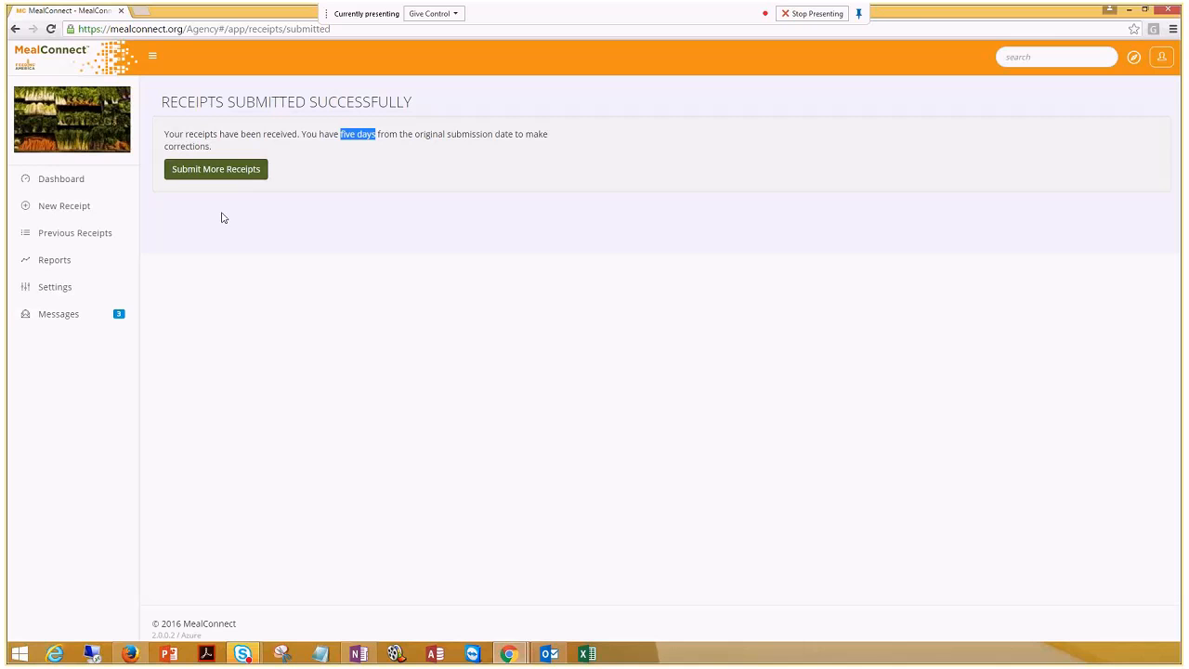
pyautogui.click(80, 233)
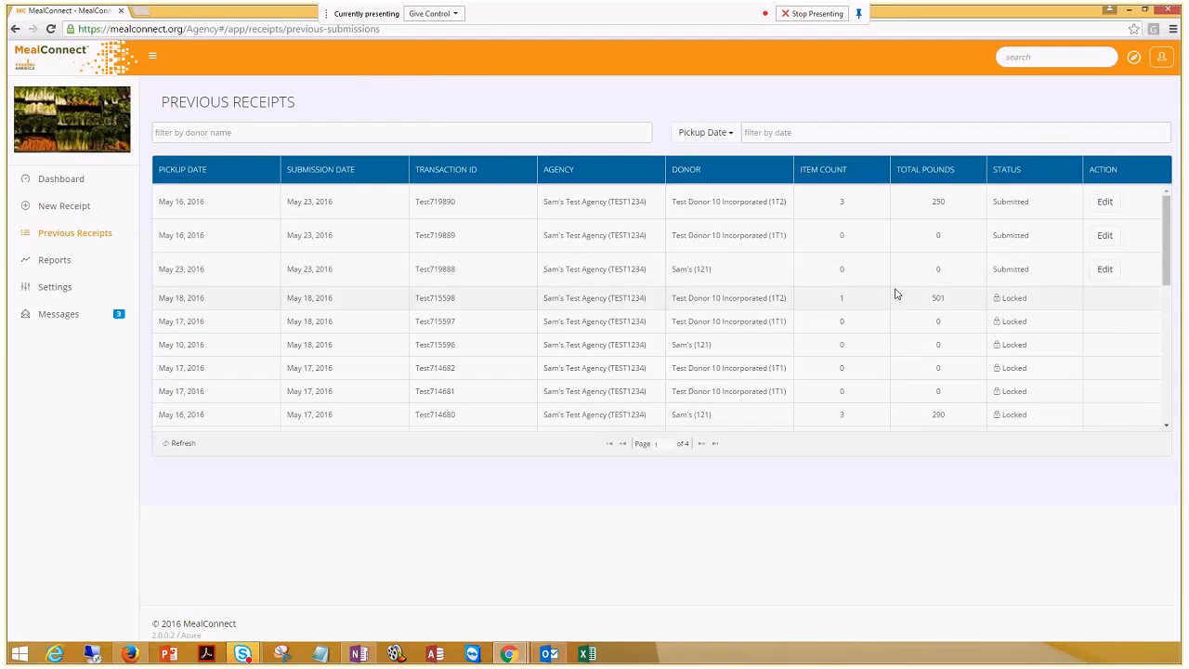
# Leave the donor-name and pickup-date filters on Previous Receipts empty, then go to Reports
pyautogui.click(453, 126)
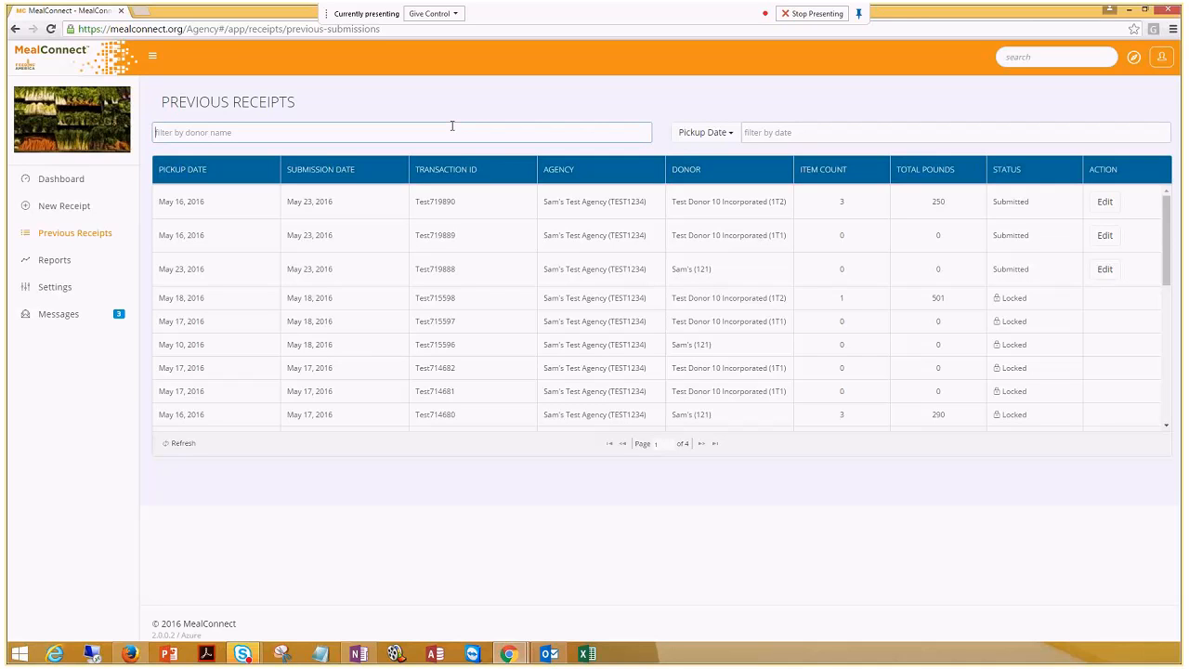
pyautogui.click(298, 103)
pyautogui.click(963, 132)
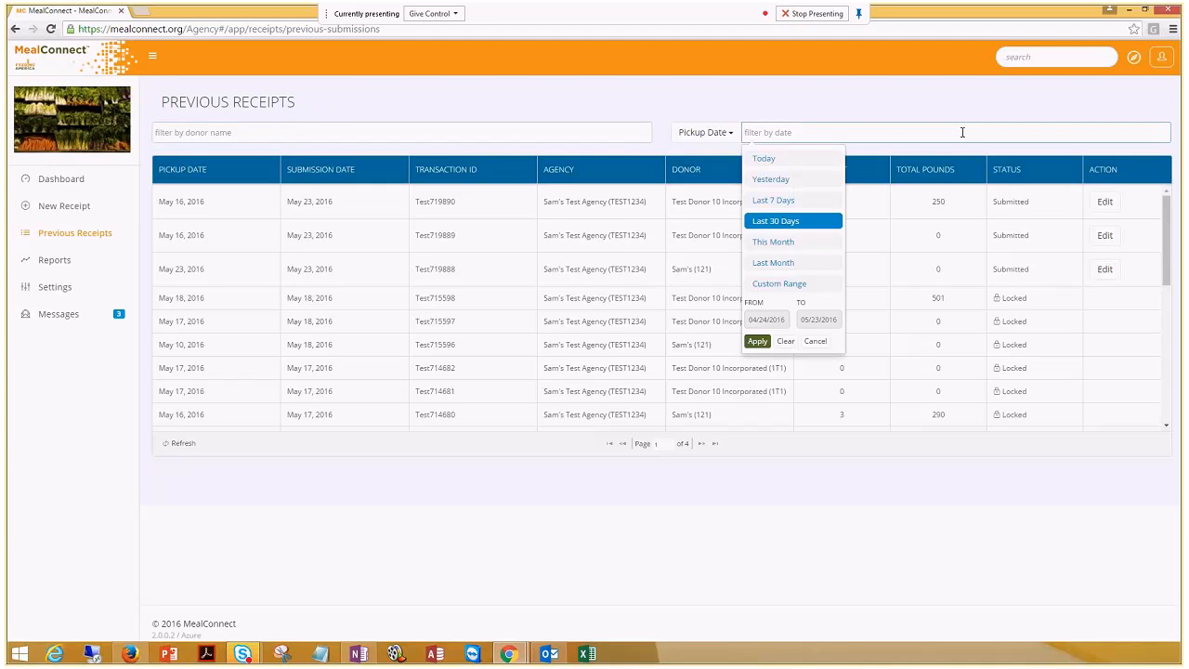
pyautogui.click(817, 343)
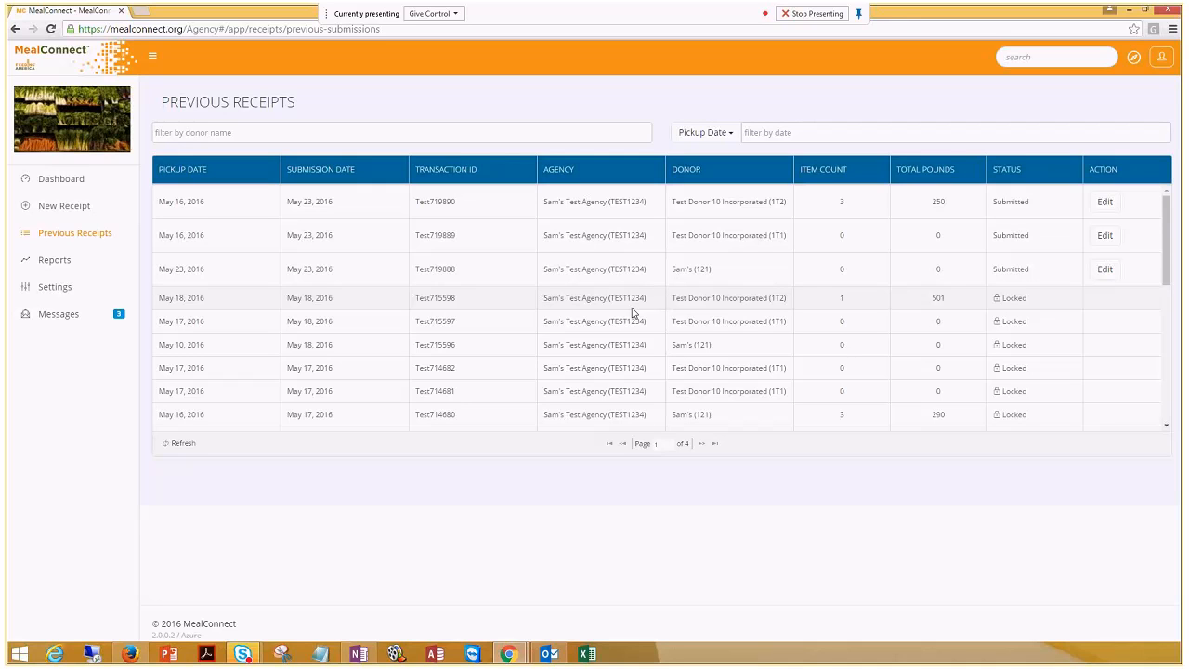
pyautogui.click(80, 271)
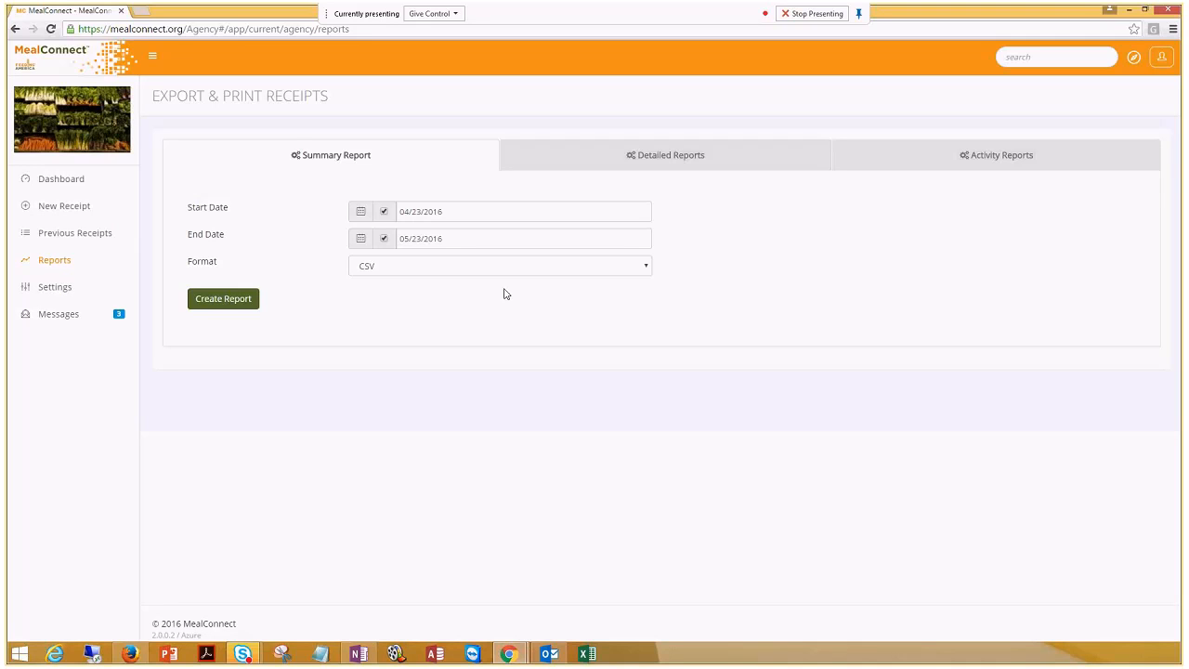
# Create the CSV summary report for 04/23/2016 to 05/23/2016
pyautogui.click(229, 302)
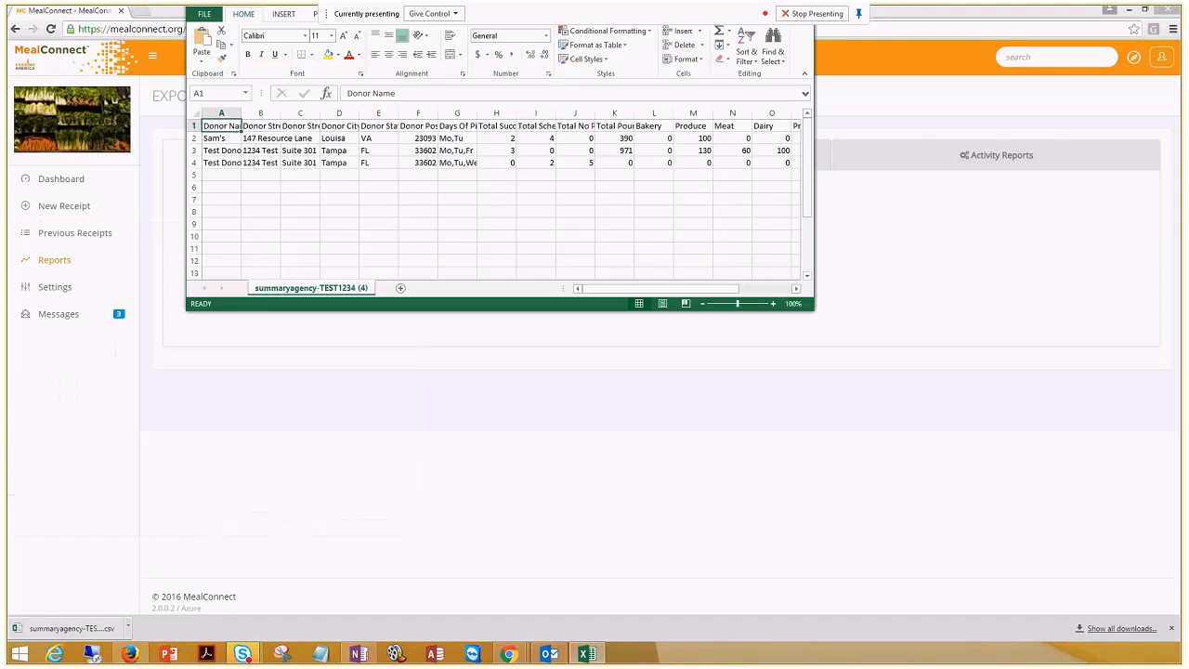
# Maximize Excel and auto-fit all columns of the summaryagency-TEST1234 (4) sheet
pyautogui.click(13, 125)
pyautogui.doubleClick(58, 125)
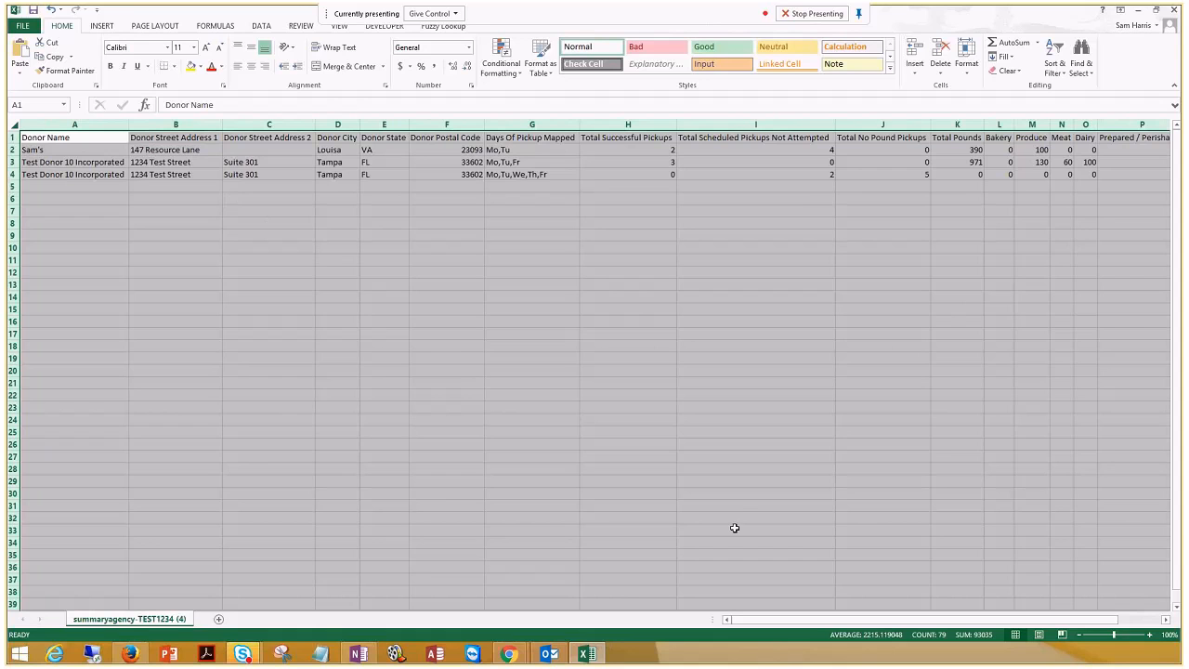
pyautogui.click(661, 331)
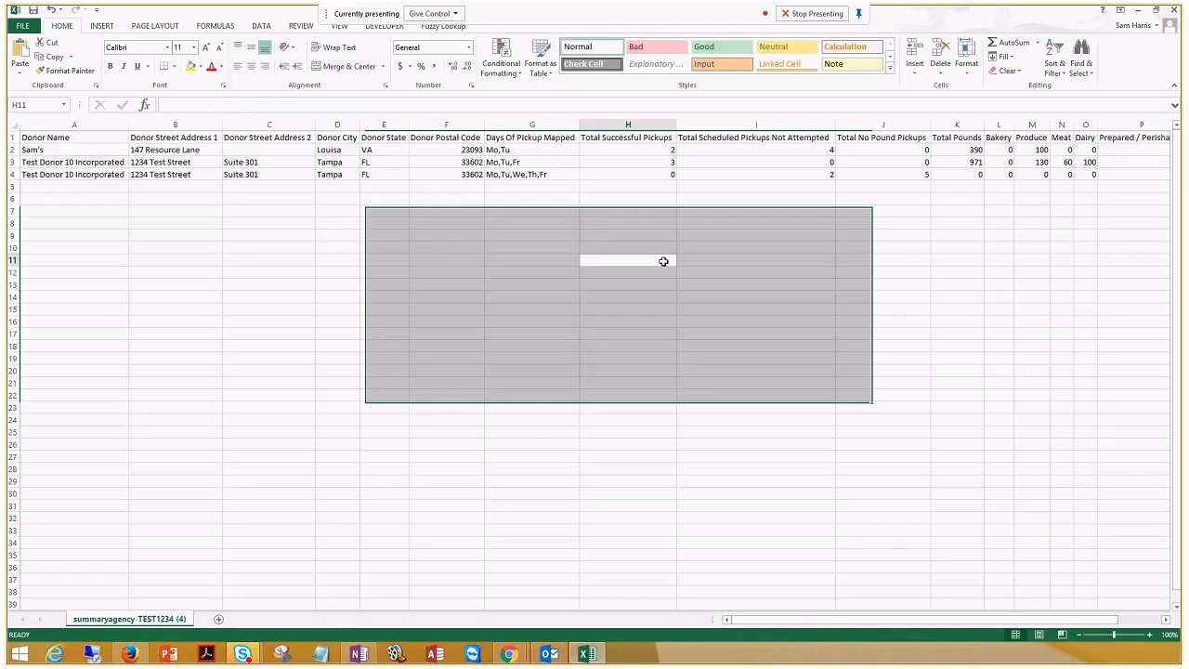
# Review the pickup-count columns and food categories Bakery through Deli, then minimize Excel
pyautogui.moveTo(659, 138); pyautogui.dragTo(654, 174)
pyautogui.moveTo(740, 140); pyautogui.dragTo(917, 176)
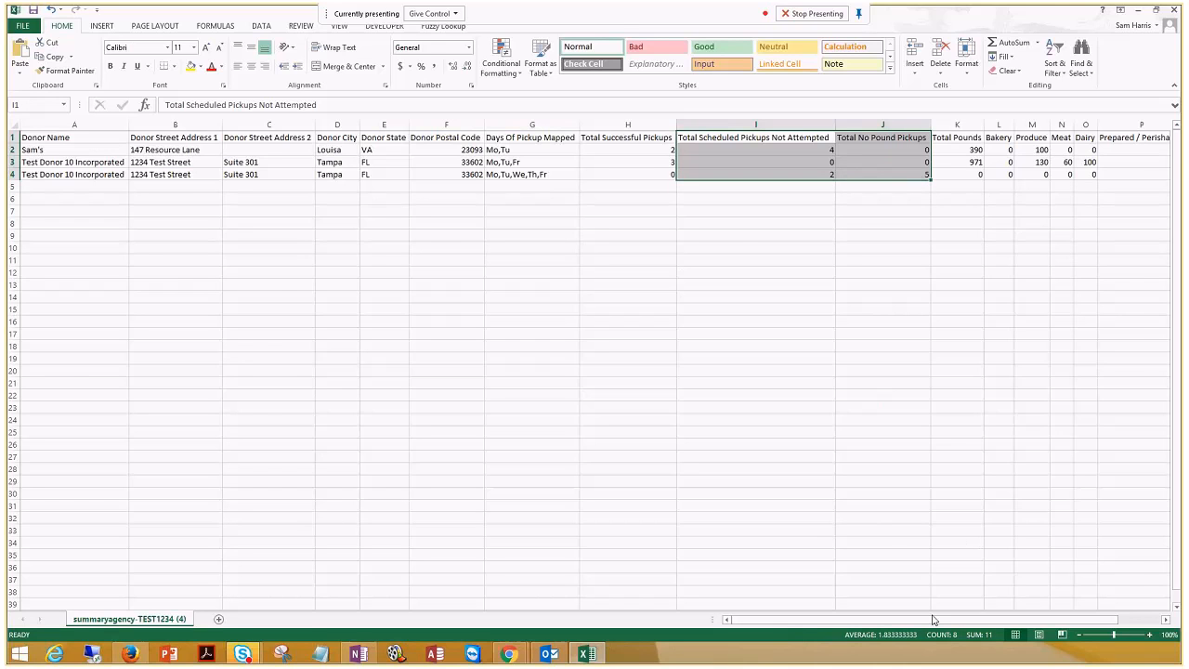
pyautogui.hscroll(1, 934, 620)
pyautogui.scroll(3, 1006, 288)
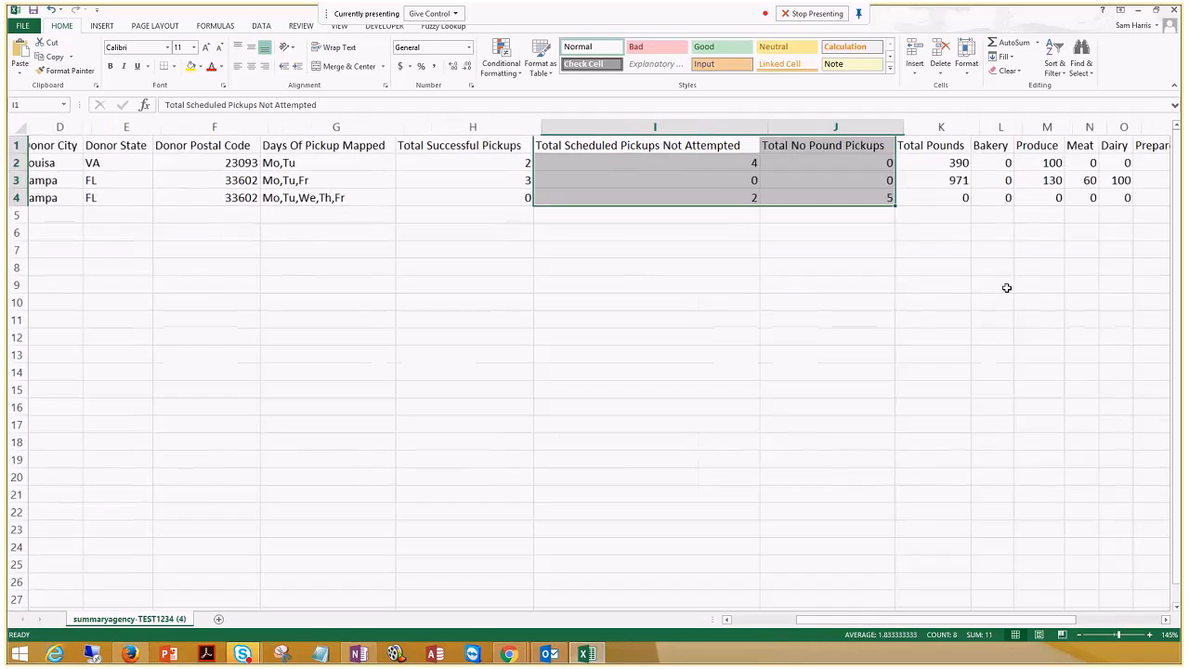
pyautogui.hscroll(4, 1006, 288)
pyautogui.moveTo(591, 148); pyautogui.dragTo(586, 193)
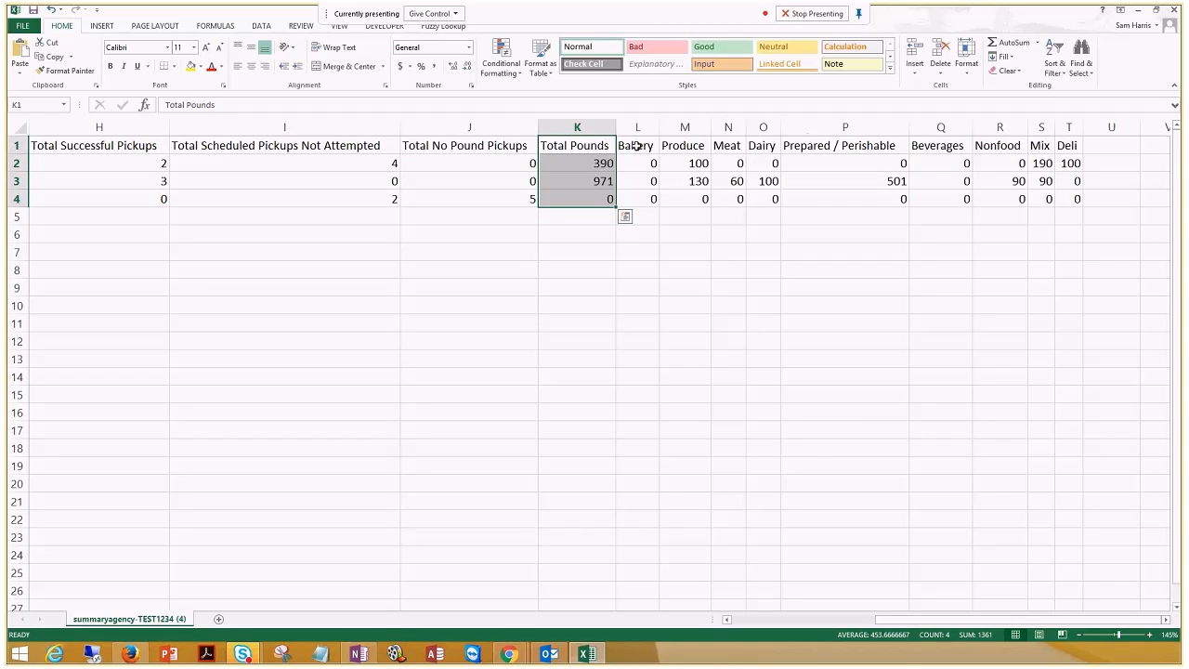
pyautogui.moveTo(637, 146); pyautogui.dragTo(1059, 199)
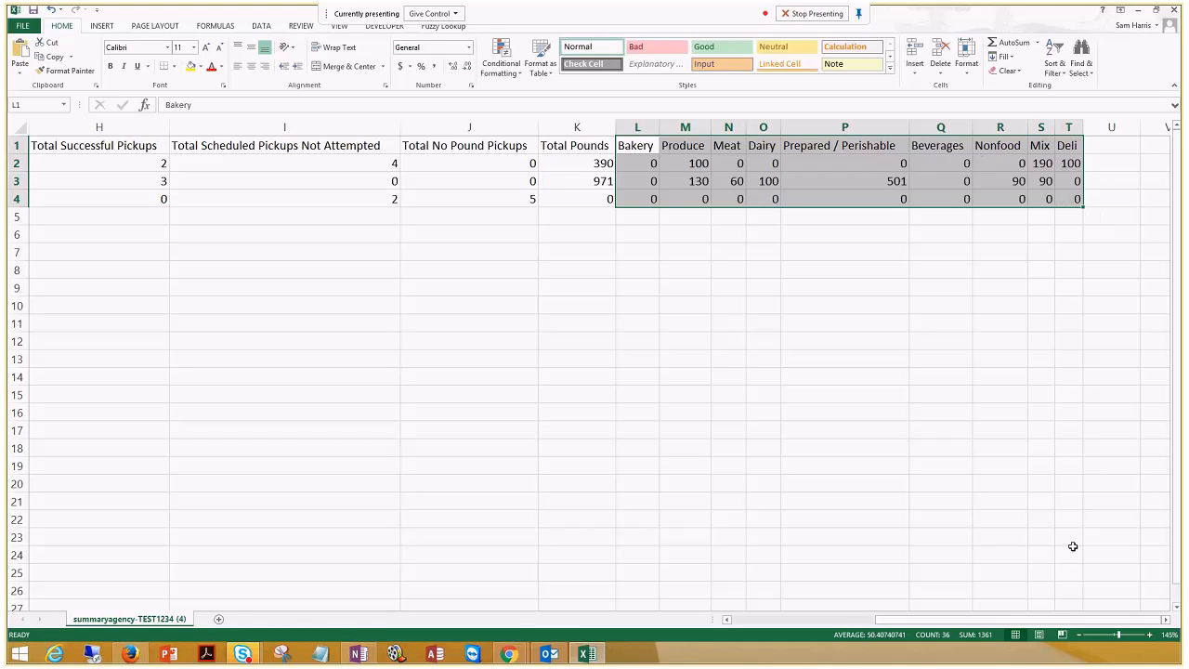
pyautogui.moveTo(1067, 626); pyautogui.dragTo(844, 592)
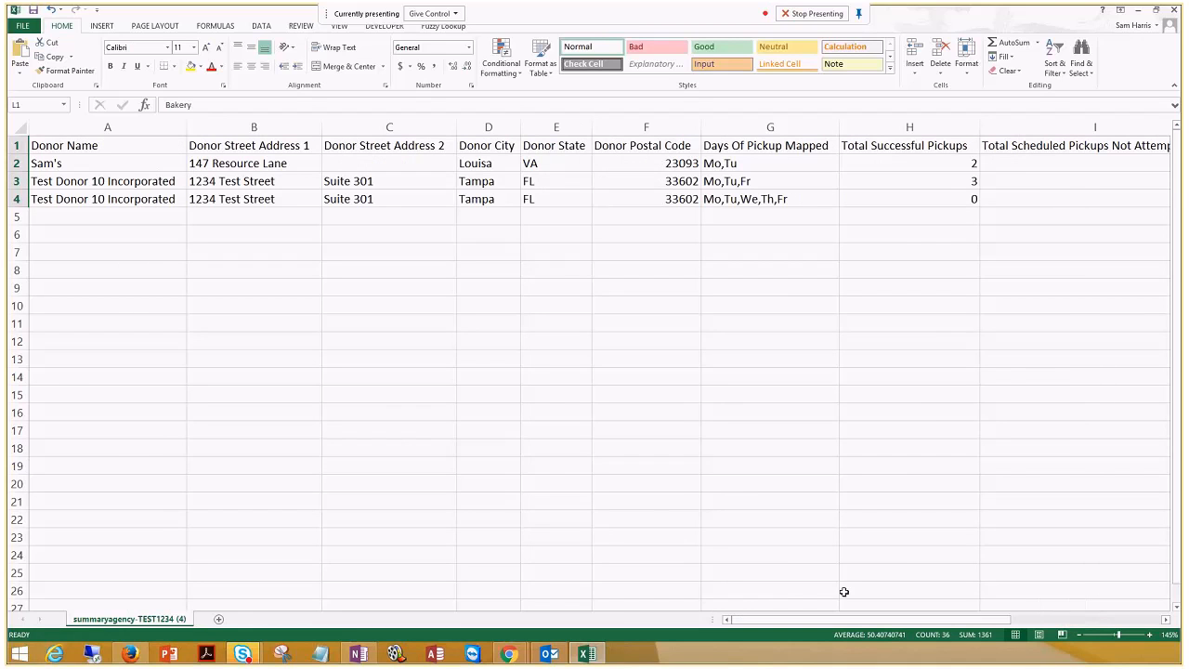
pyautogui.click(1139, 7)
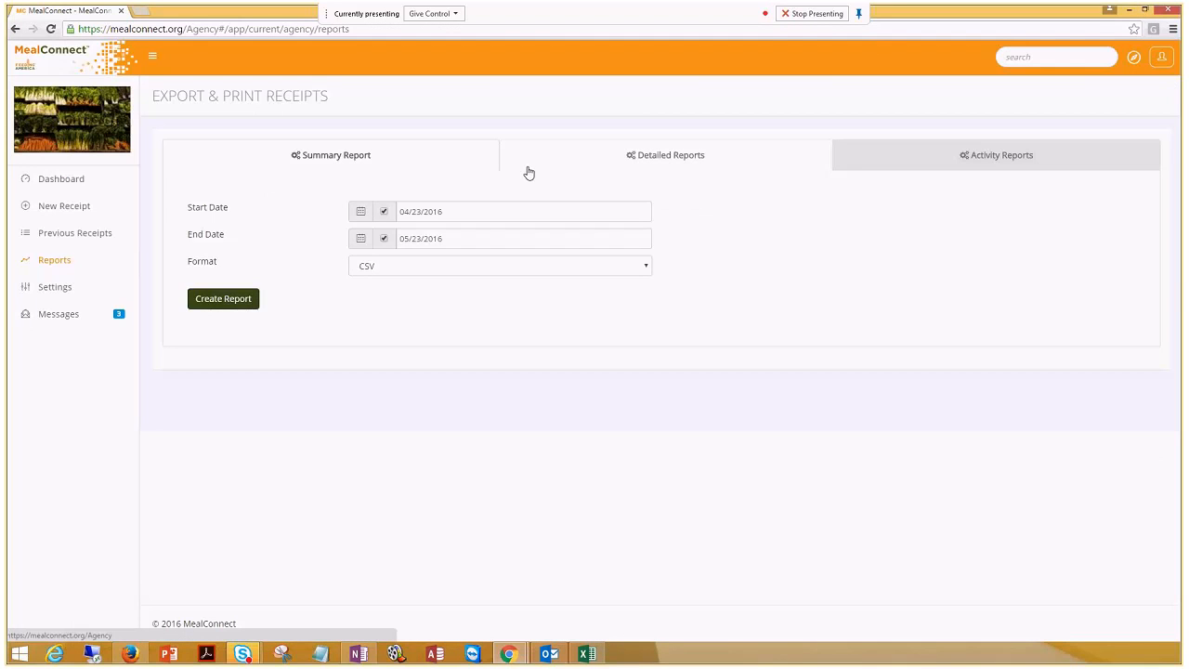
# Change the summary start date to 05/01/2016, check the CSV/Excel formats, then open Detailed Reports
pyautogui.click(470, 214)
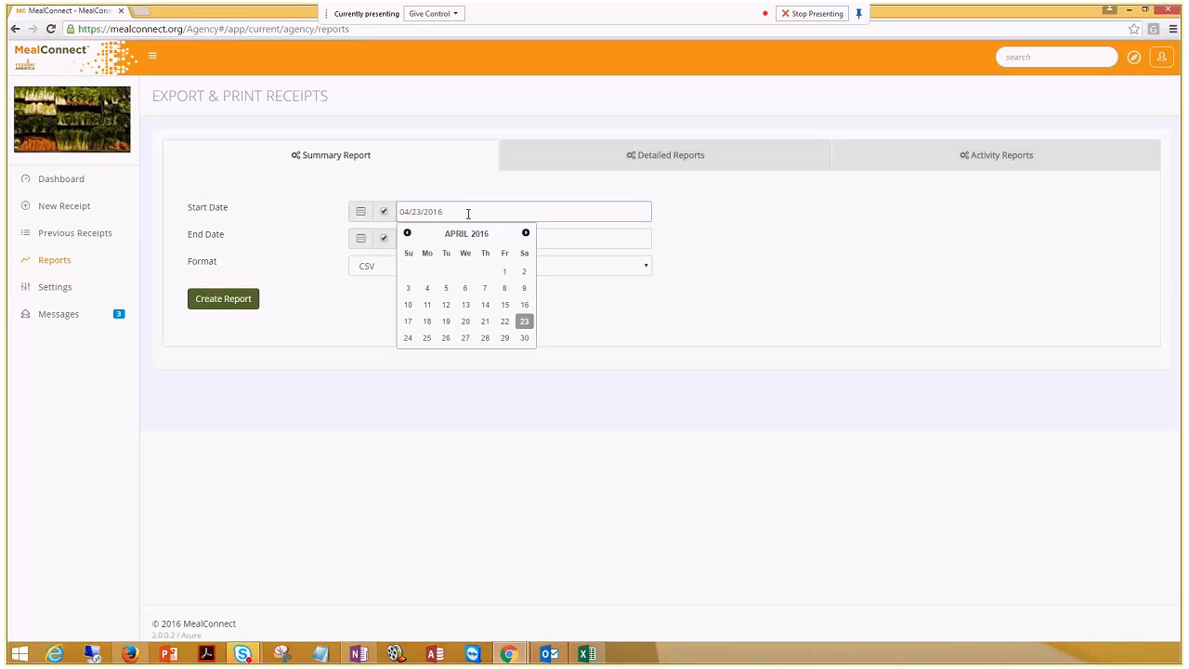
pyautogui.click(407, 234)
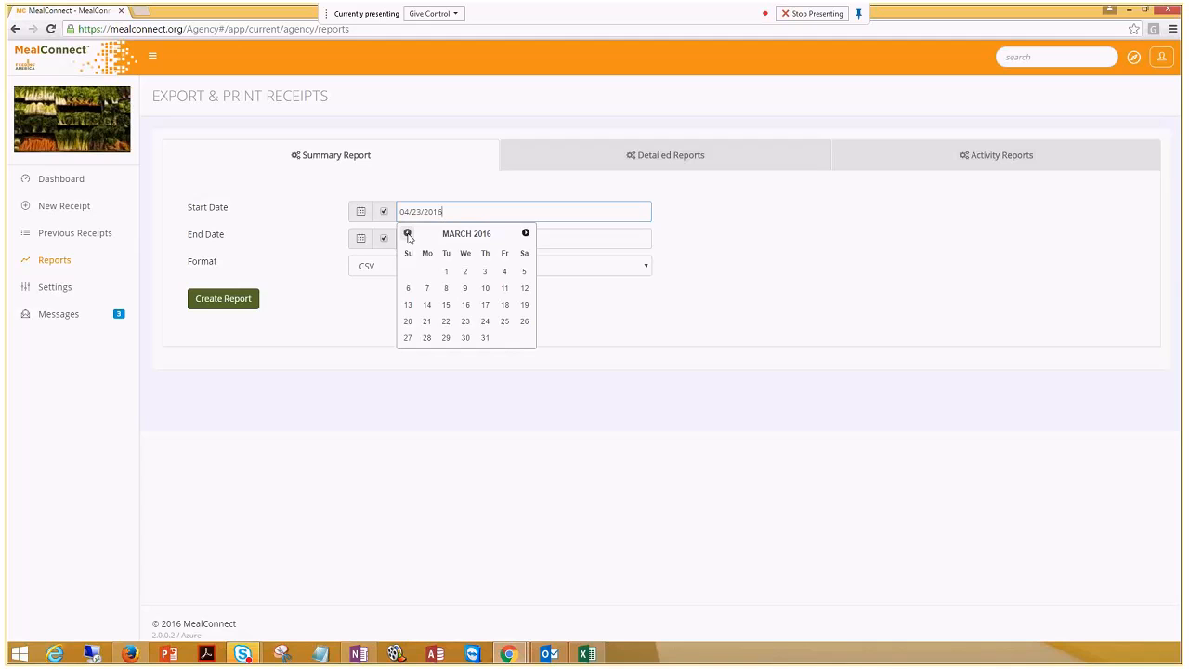
pyautogui.click(445, 272)
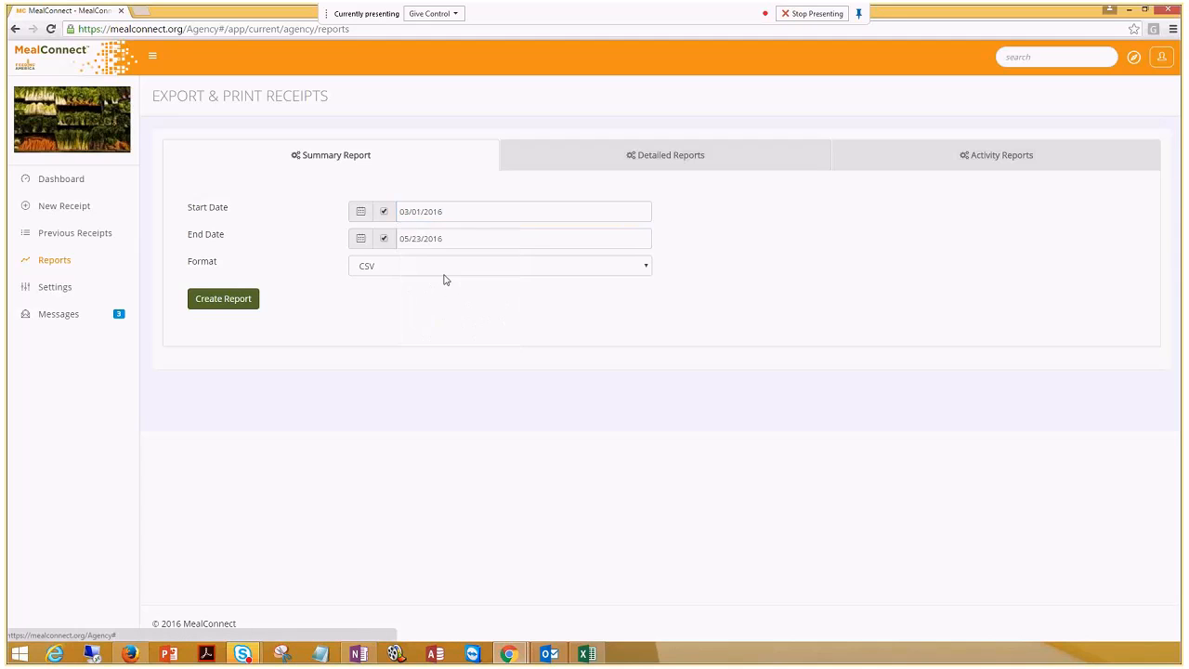
pyautogui.click(405, 212)
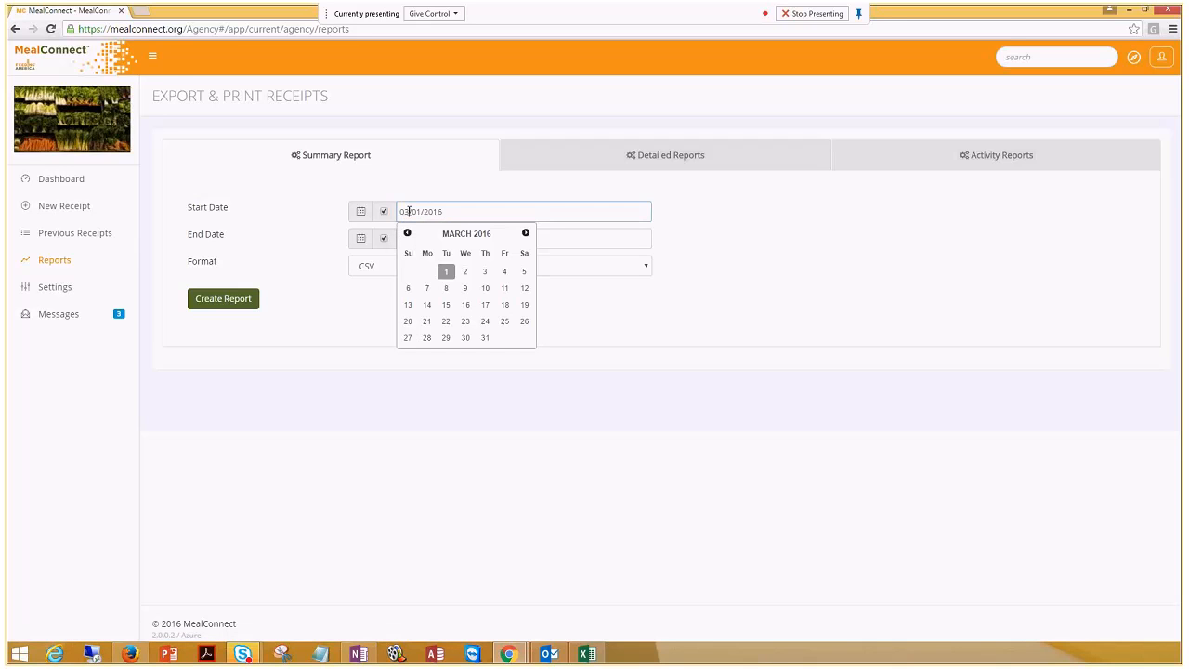
pyautogui.press('BackSpace')
pyautogui.write('5')
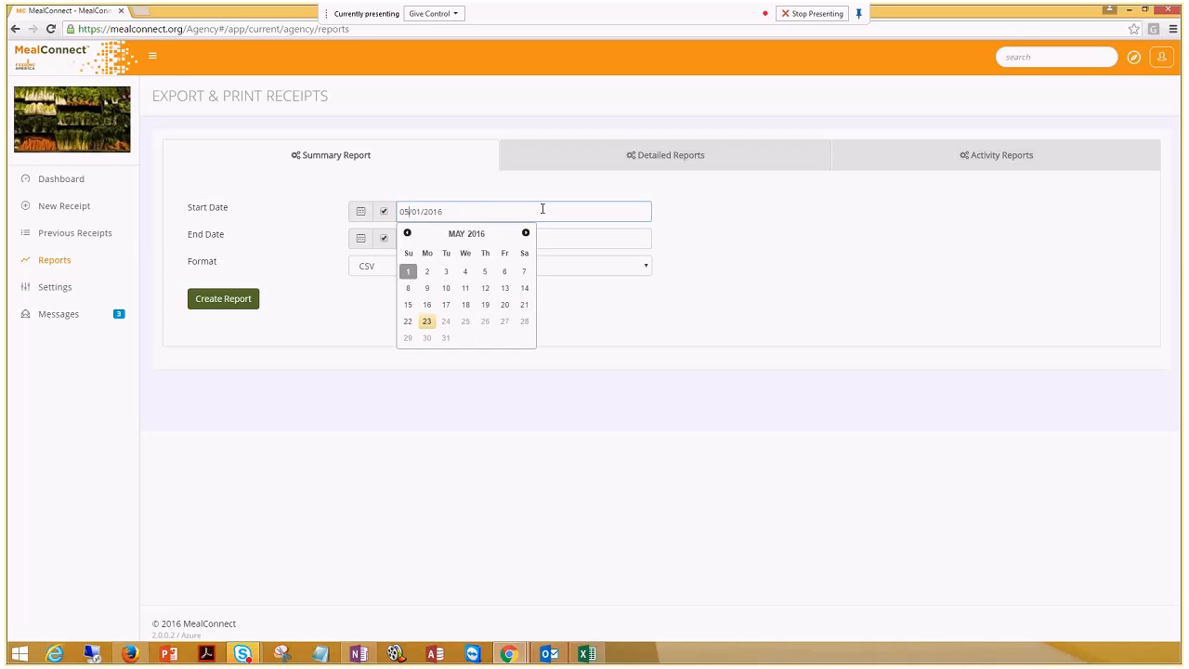
pyautogui.click(980, 340)
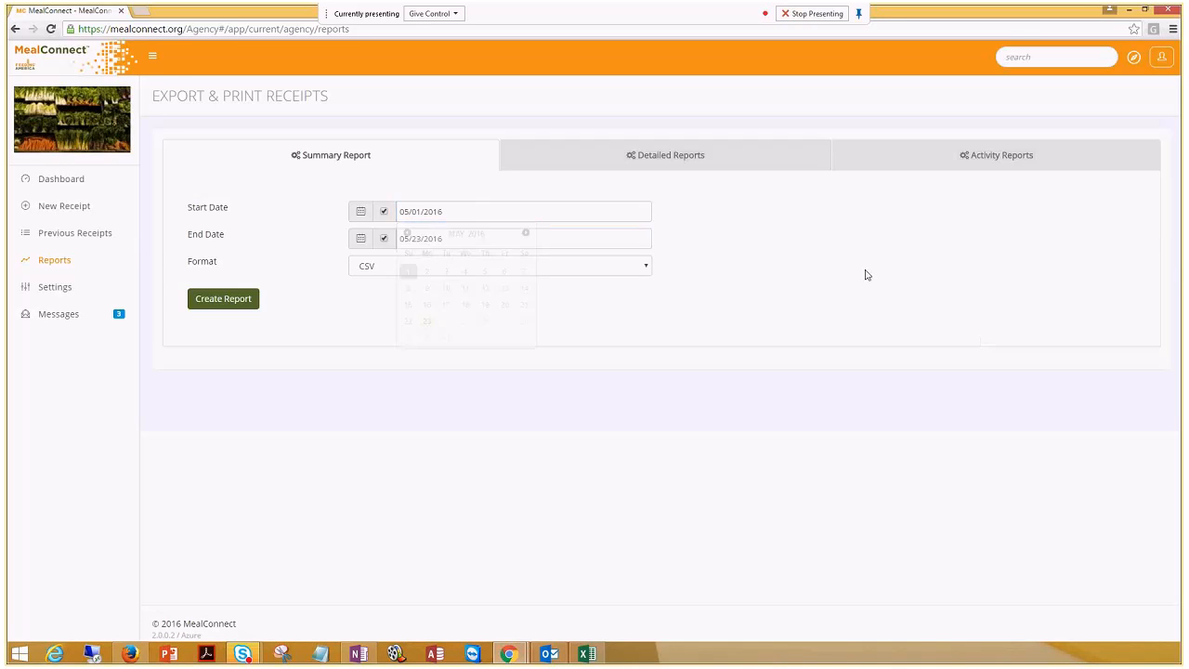
pyautogui.click(646, 269)
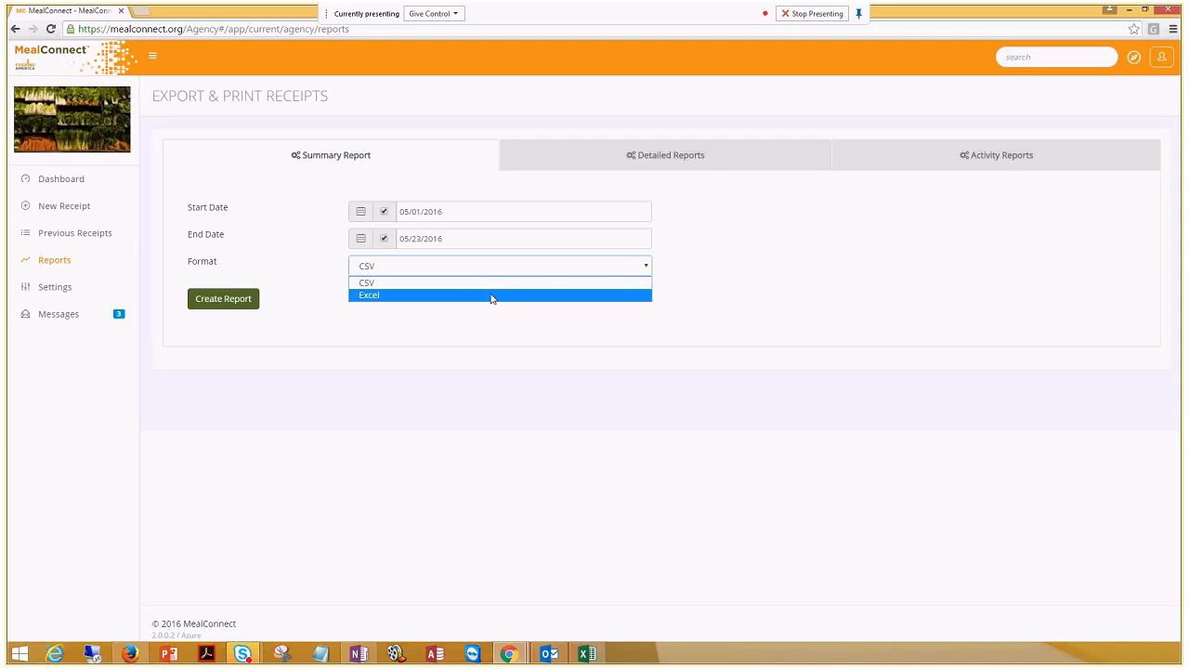
pyautogui.click(705, 155)
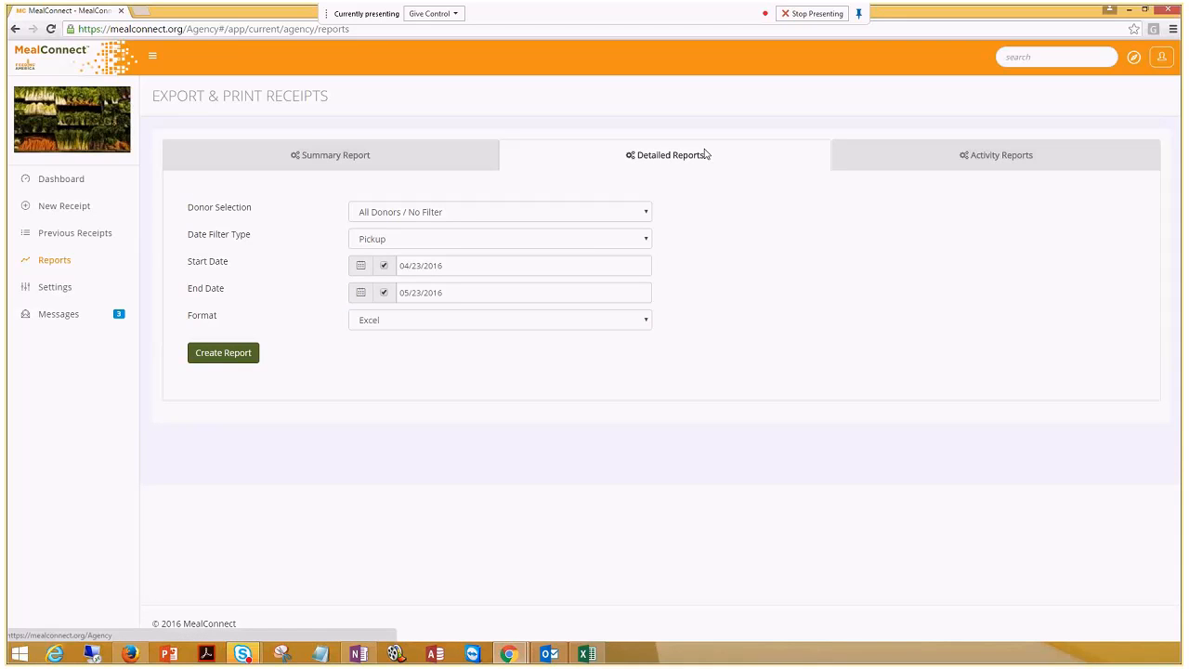
# Create a PDF detailed report for all donors filtered by Pickup date, 04/23–05/23/2016
pyautogui.click(648, 321)
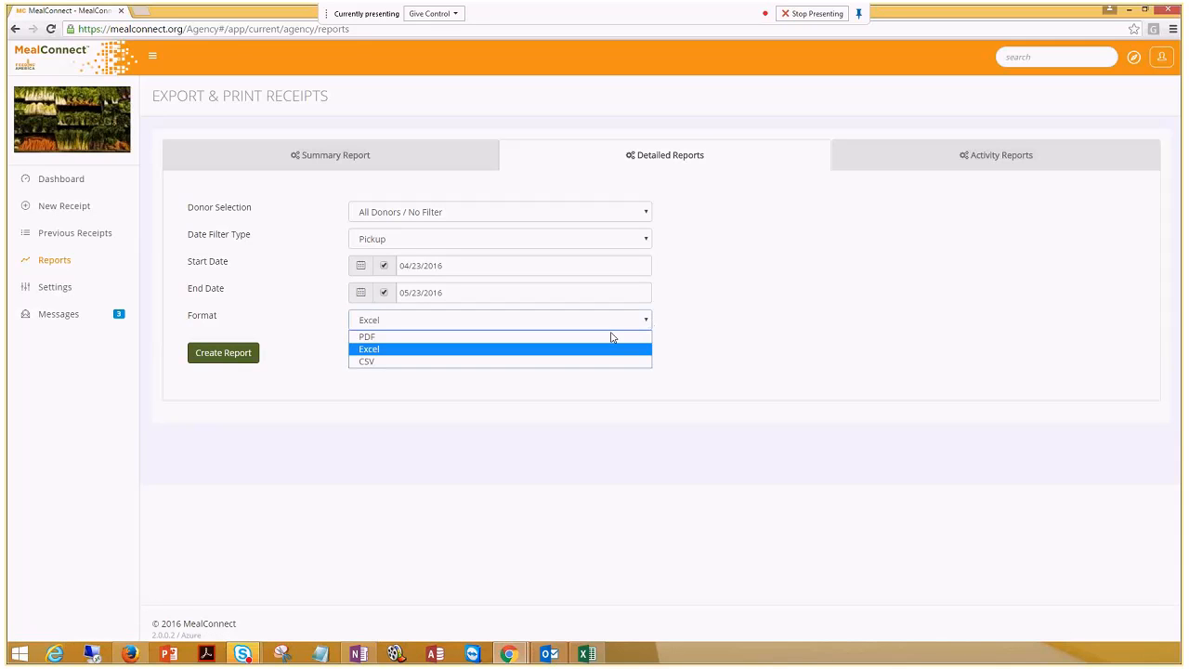
pyautogui.click(611, 337)
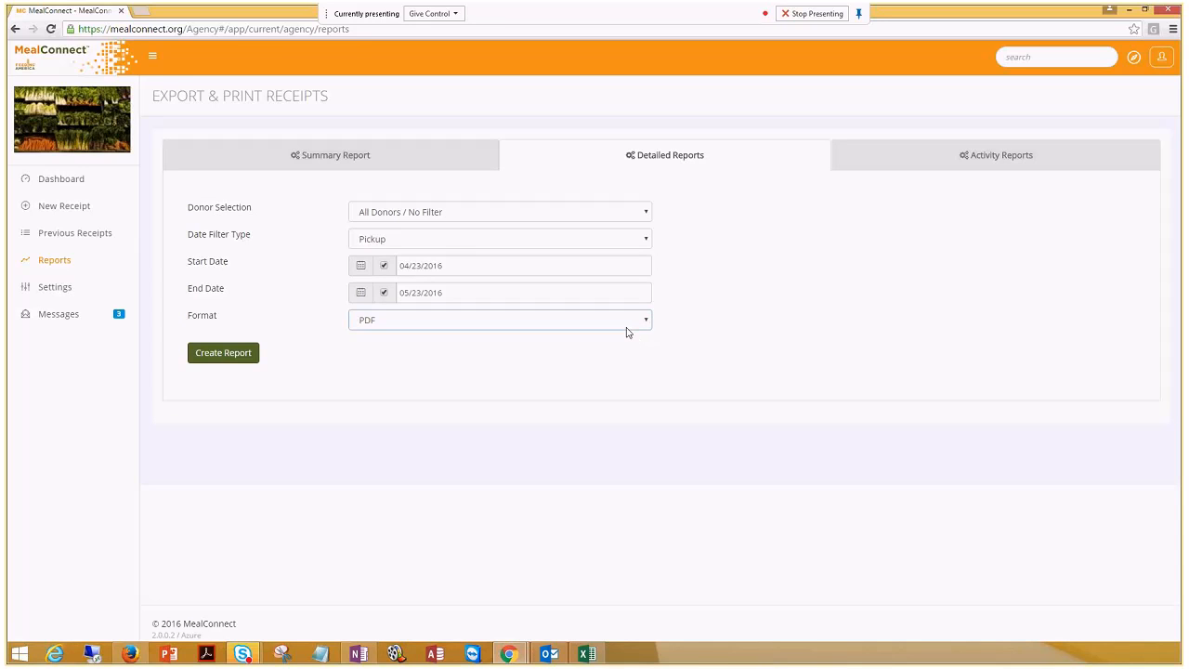
pyautogui.click(648, 211)
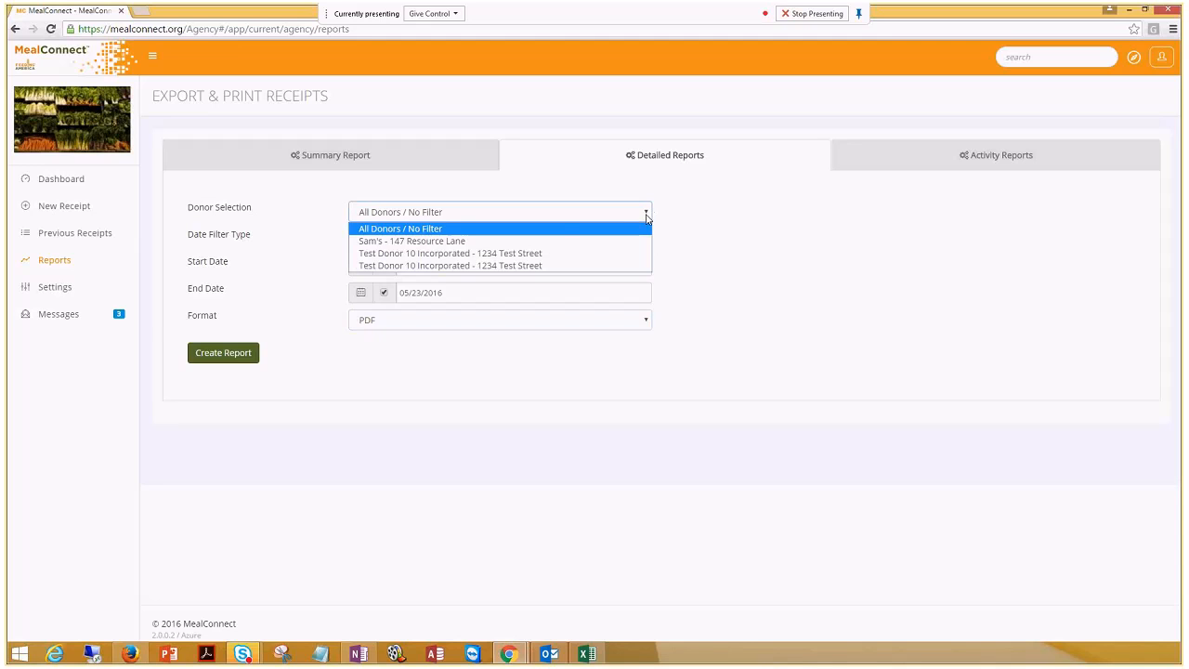
pyautogui.click(541, 232)
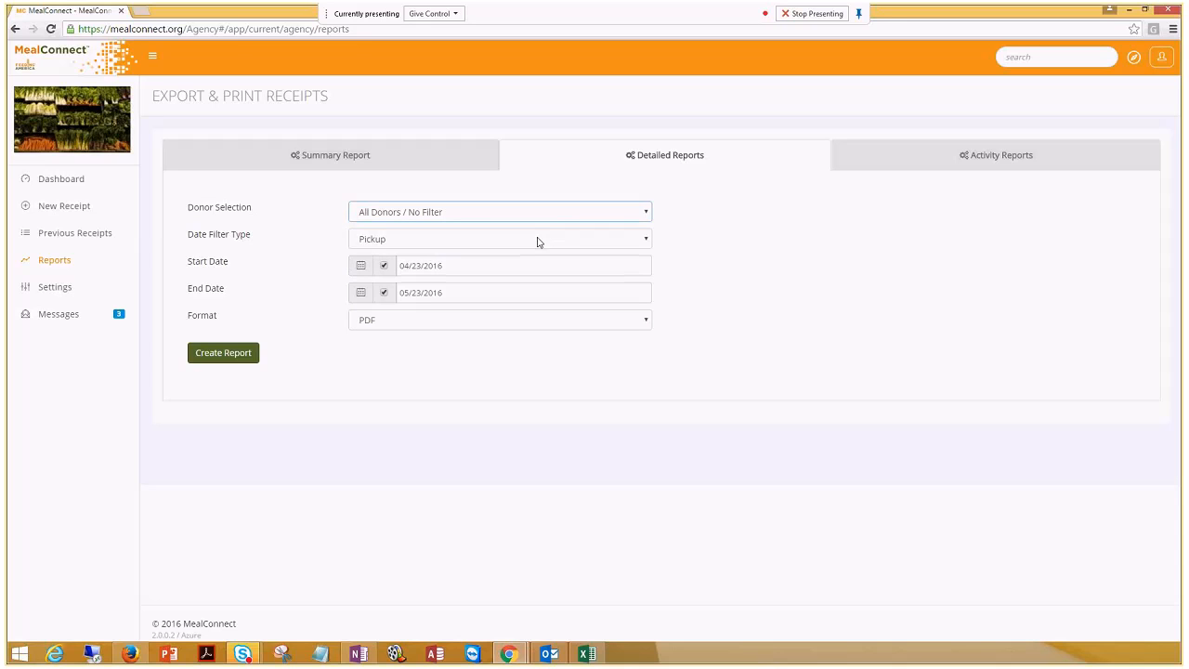
pyautogui.click(536, 239)
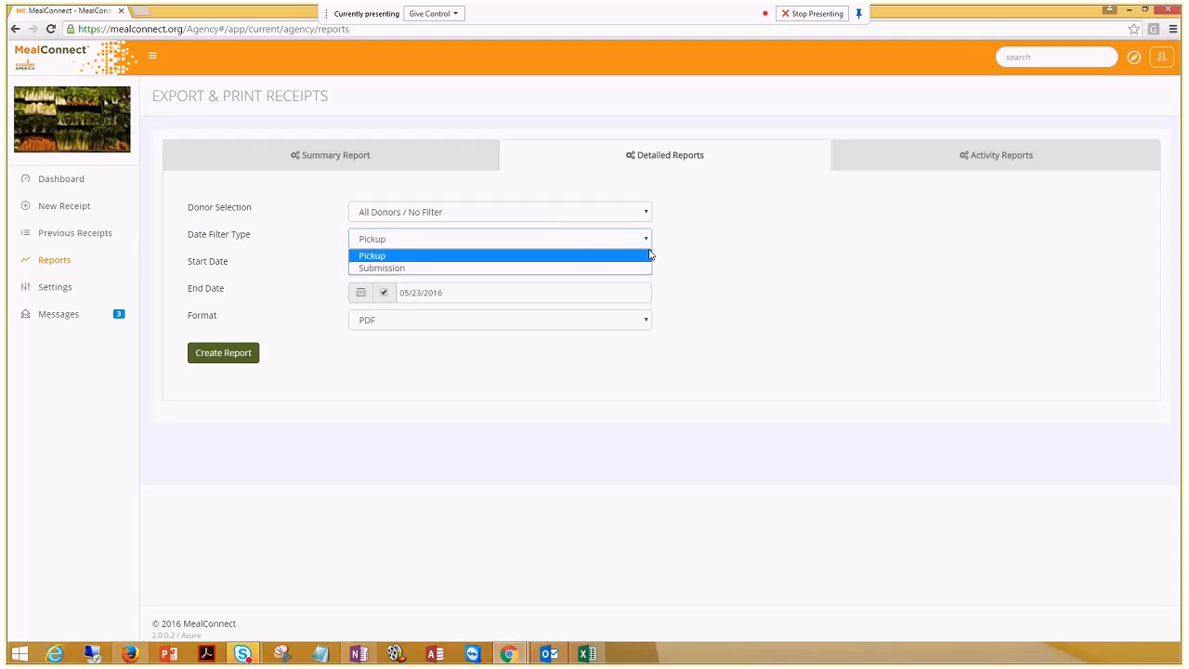
pyautogui.click(551, 260)
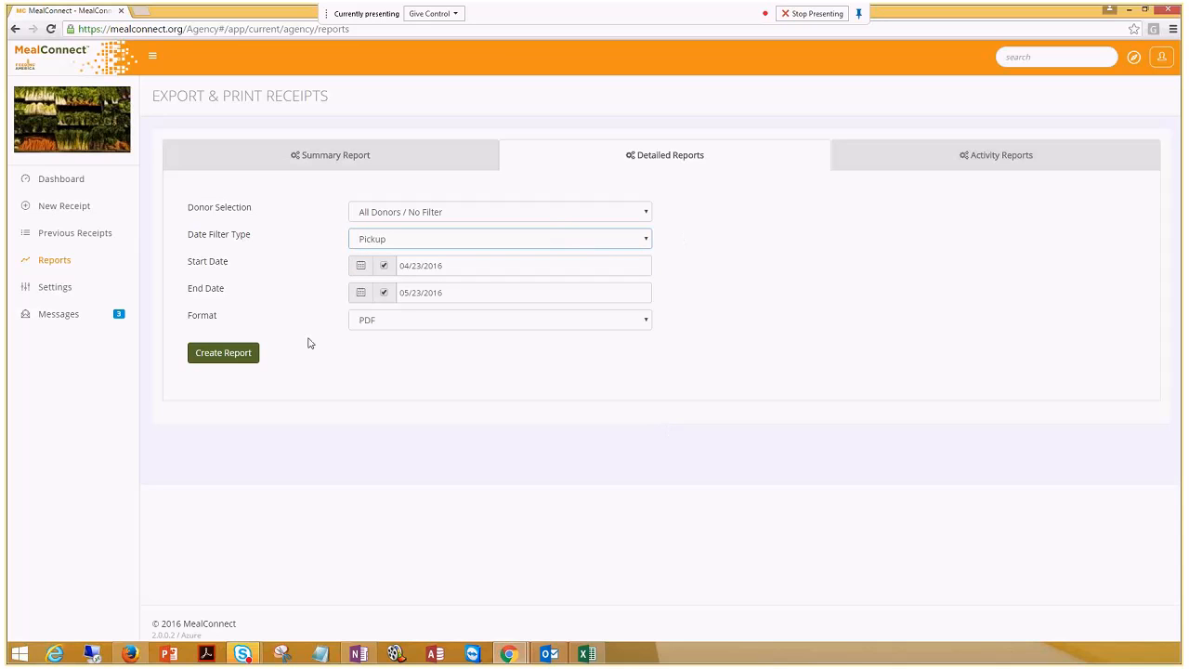
pyautogui.click(221, 355)
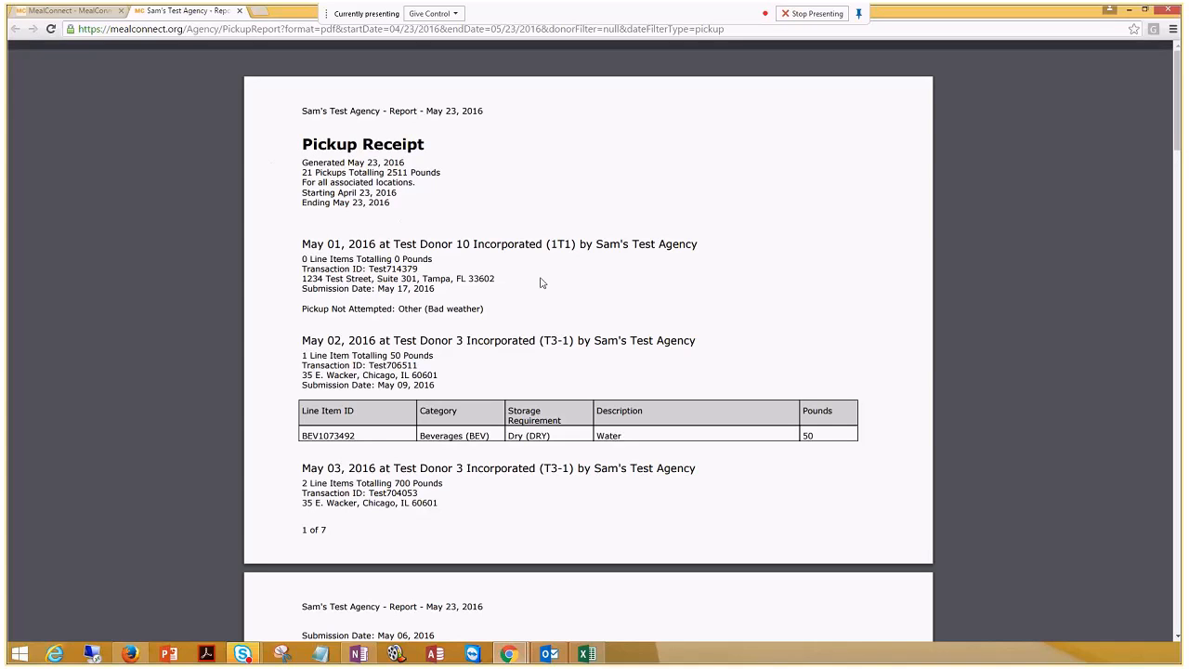
# Scroll through the seven-page Pickup Receipt PDF, then close its tab
pyautogui.scroll(-1, 539, 285)
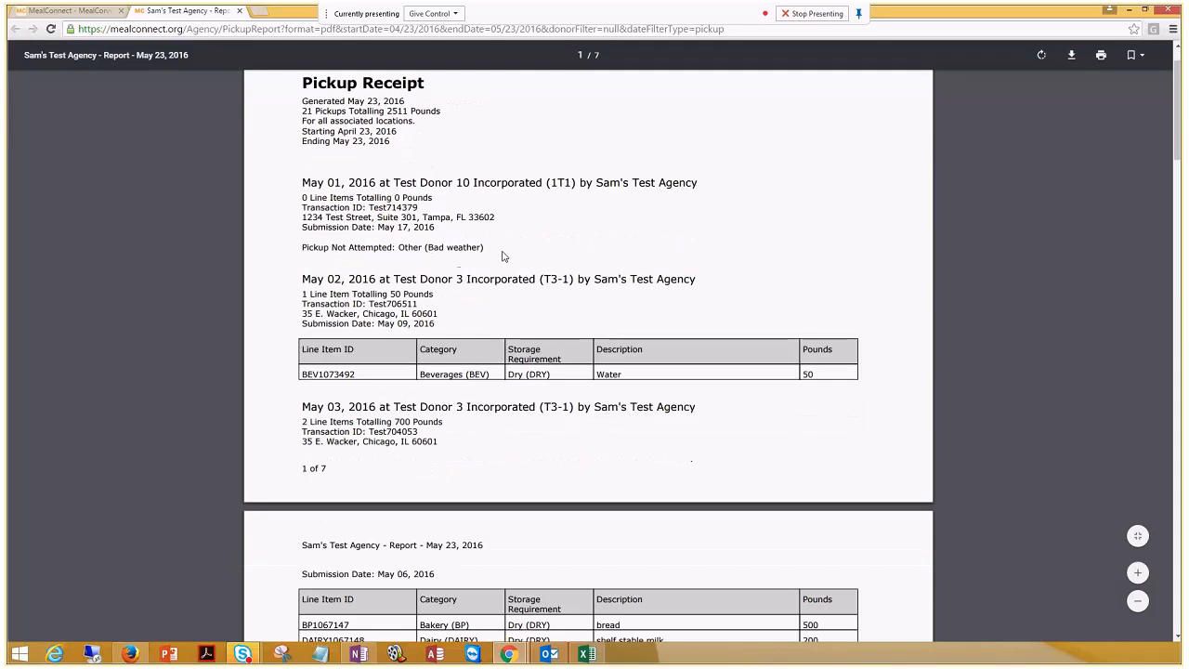
pyautogui.scroll(-1, 506, 256)
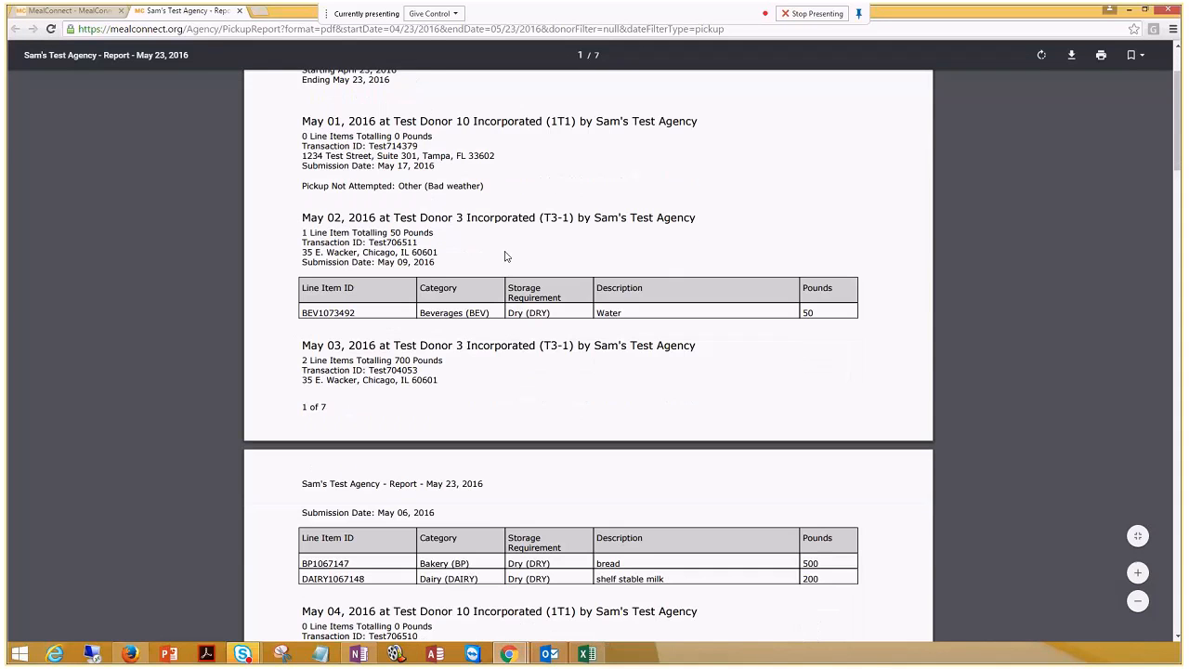
pyautogui.scroll(-1, 507, 257)
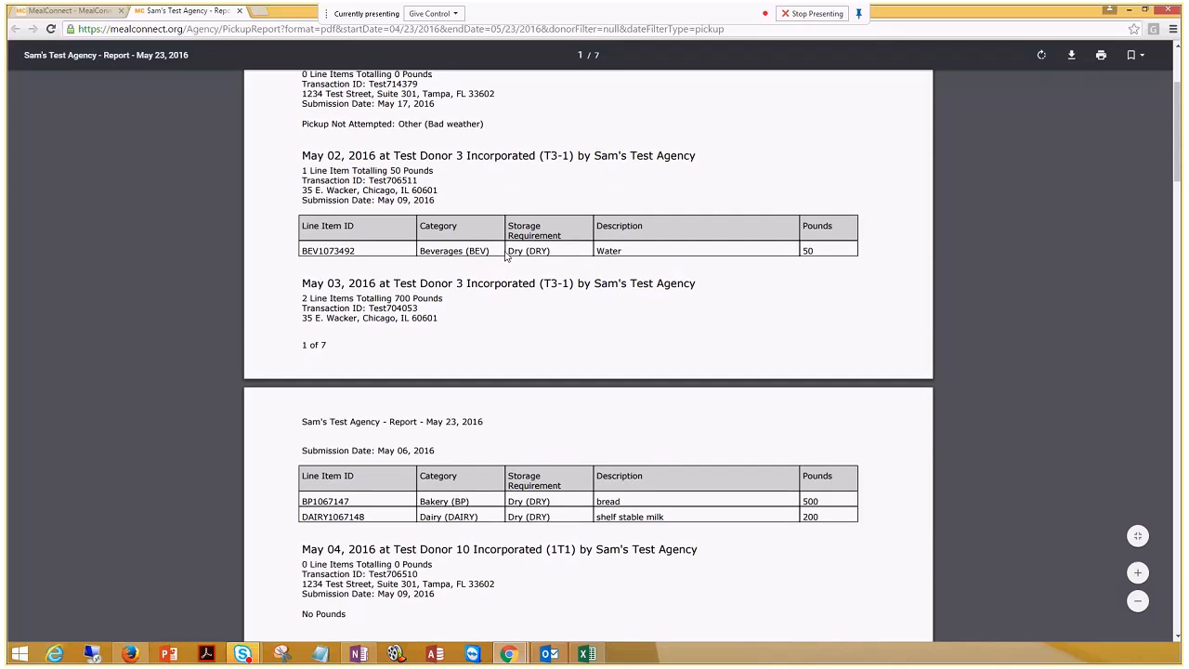
pyautogui.scroll(-1, 506, 256)
pyautogui.scroll(-1, 506, 257)
pyautogui.scroll(-1, 506, 256)
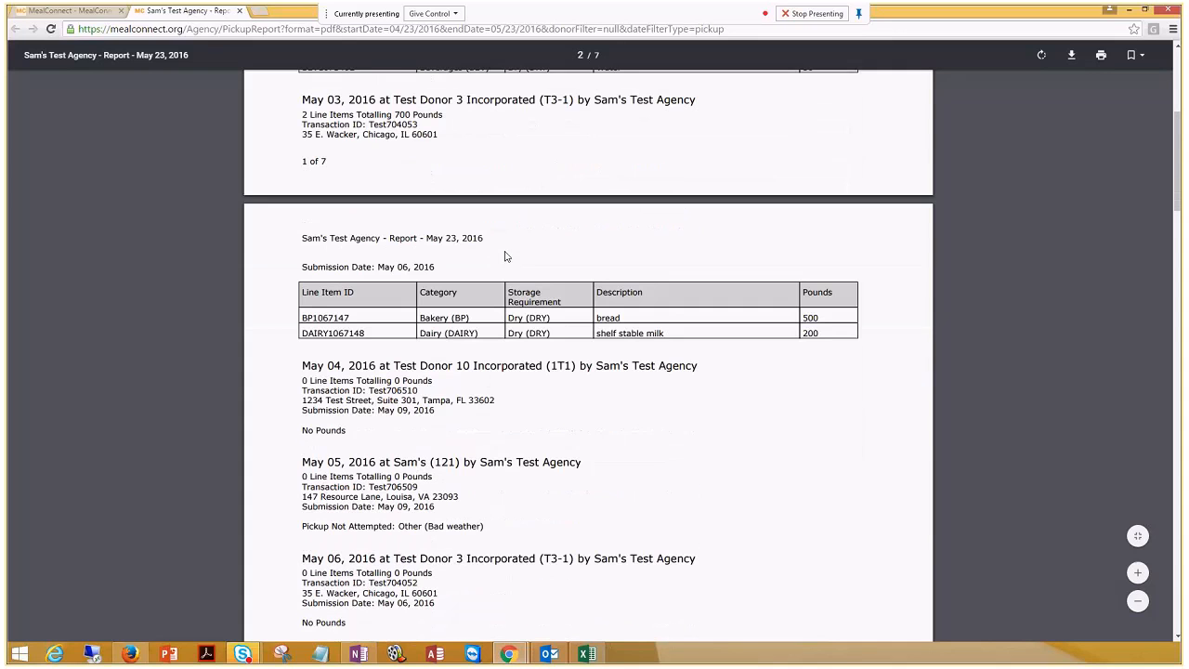
pyautogui.scroll(-4, 506, 256)
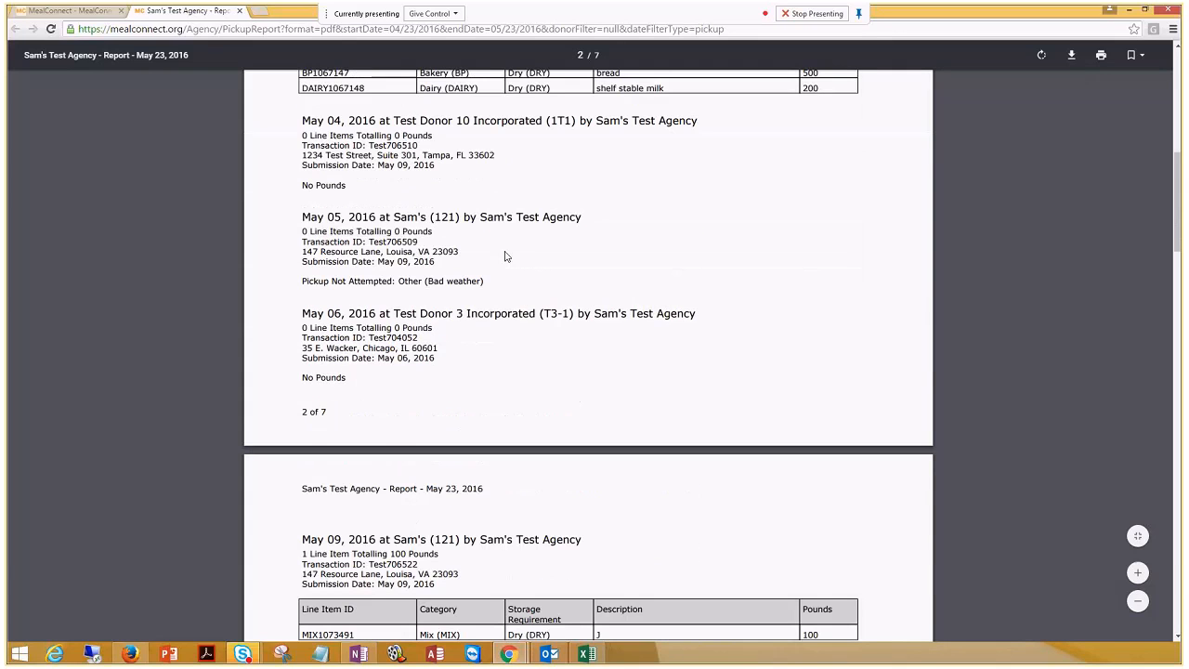
pyautogui.scroll(-2, 506, 257)
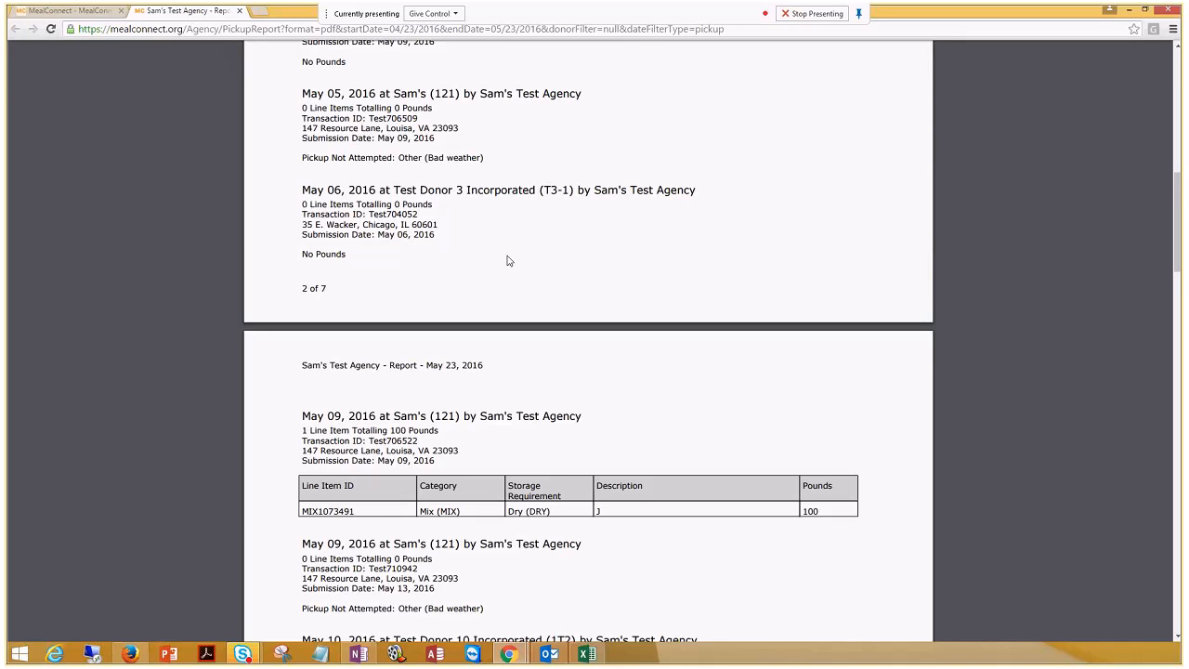
pyautogui.scroll(-1, 507, 260)
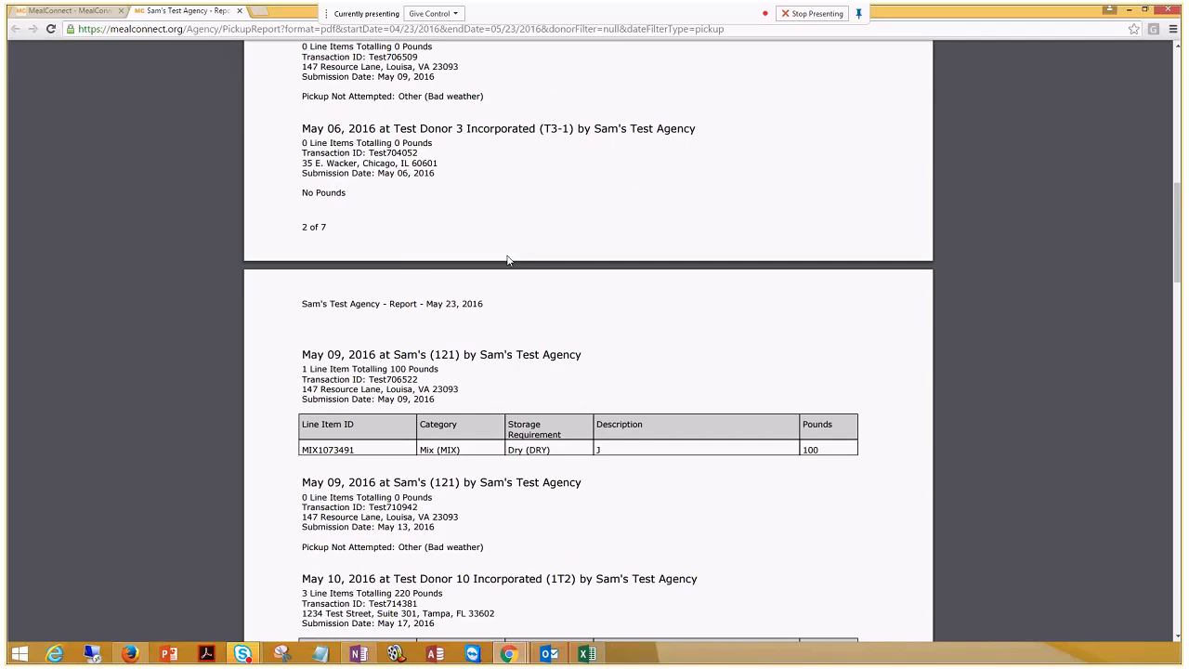
pyautogui.scroll(-4, 508, 260)
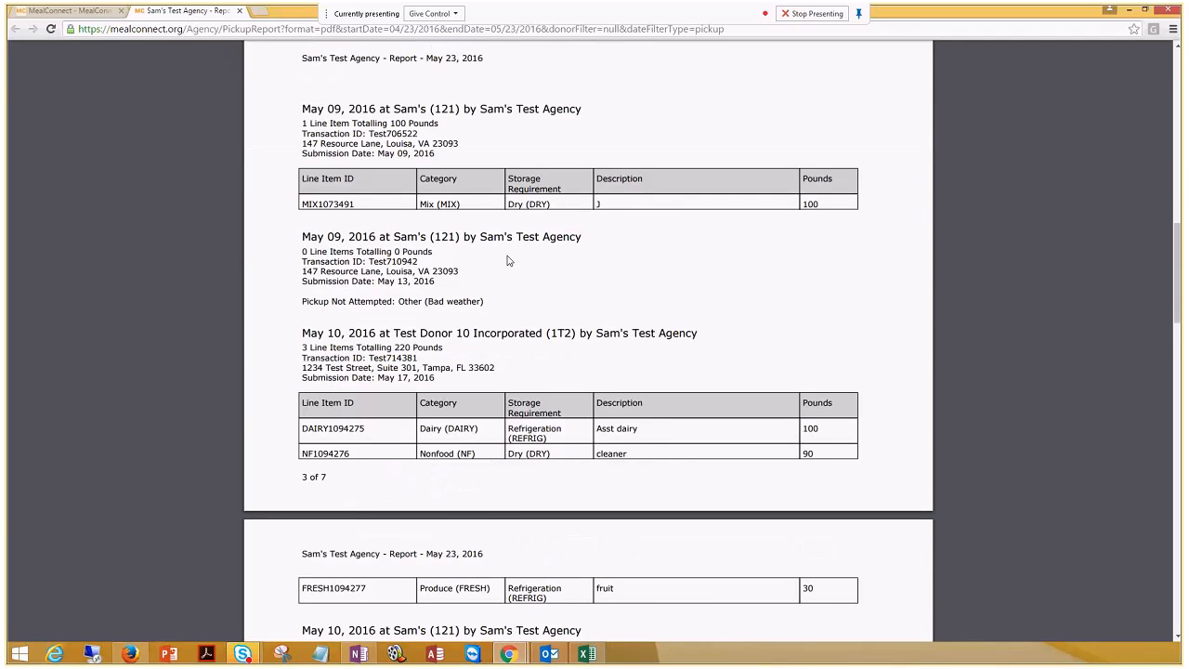
pyautogui.scroll(-2, 507, 260)
pyautogui.scroll(-1, 508, 260)
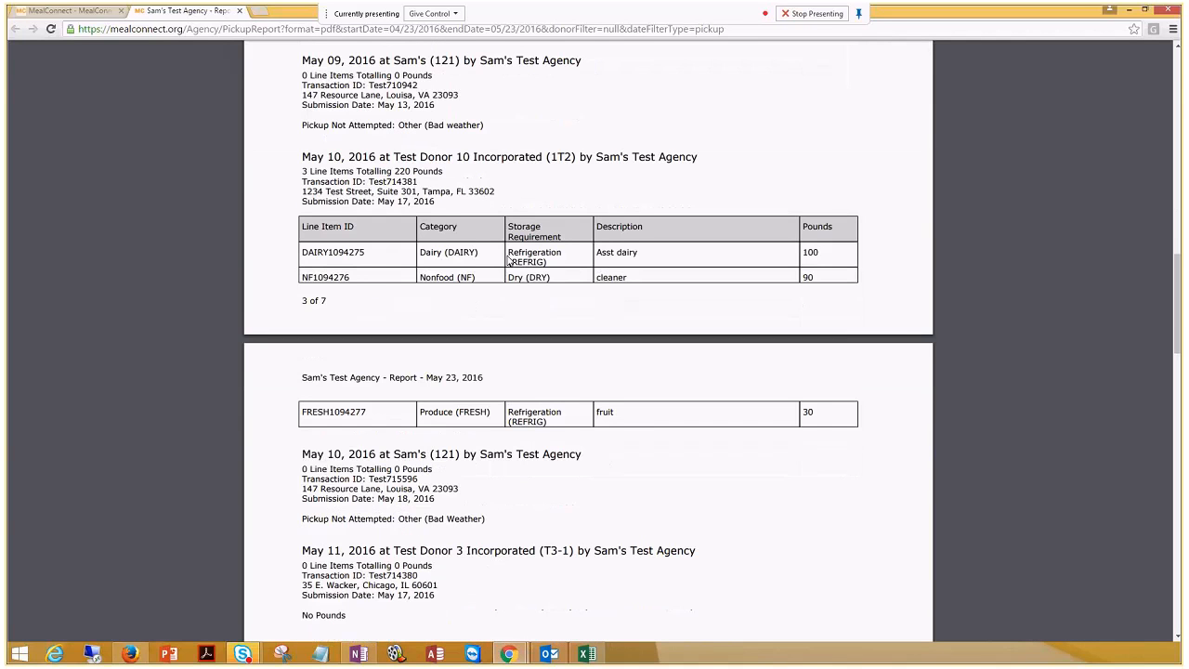
pyautogui.scroll(-1, 507, 260)
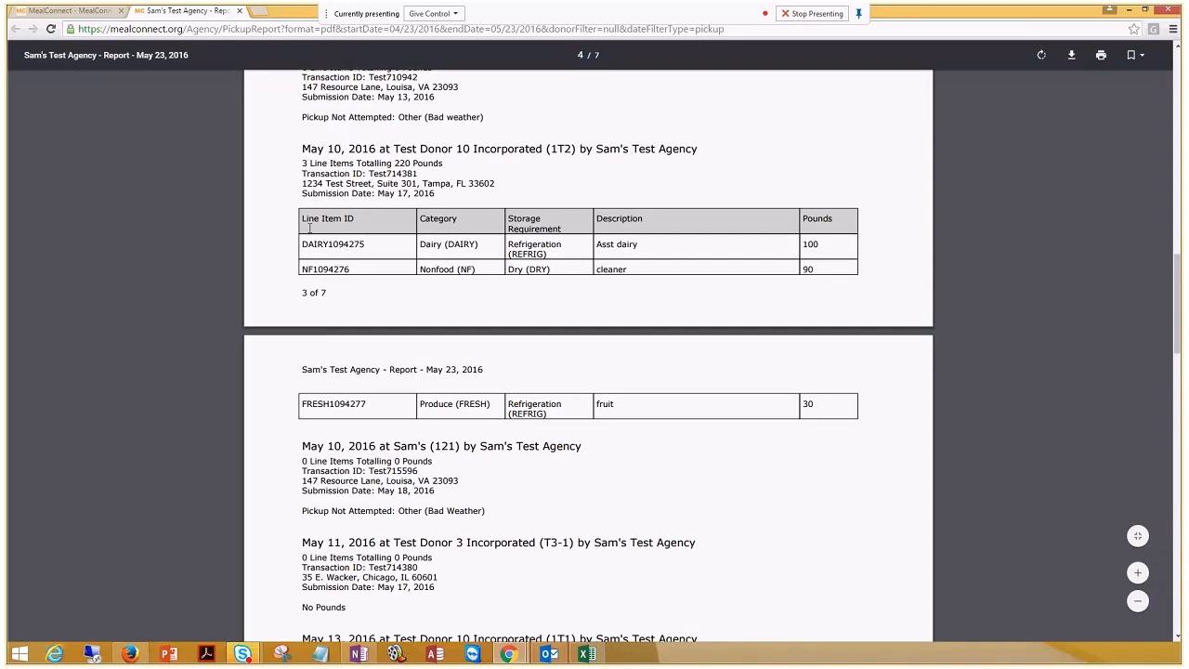
pyautogui.click(239, 11)
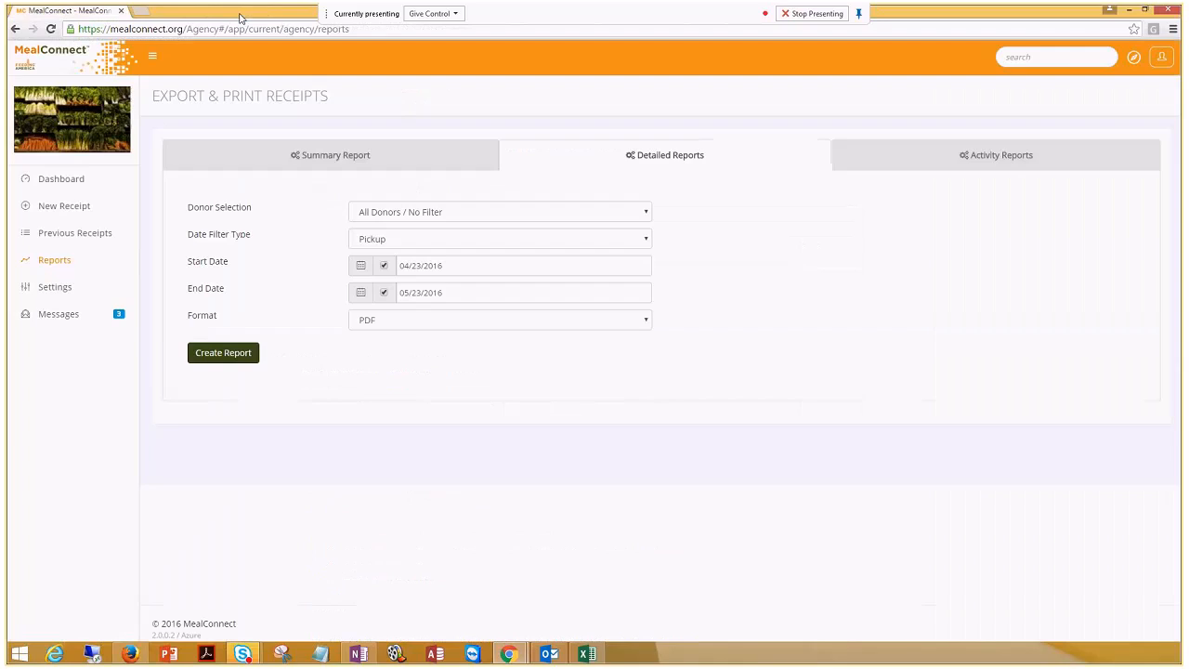
# View the Activity Reports options, then go to the agency Settings page
pyautogui.click(993, 158)
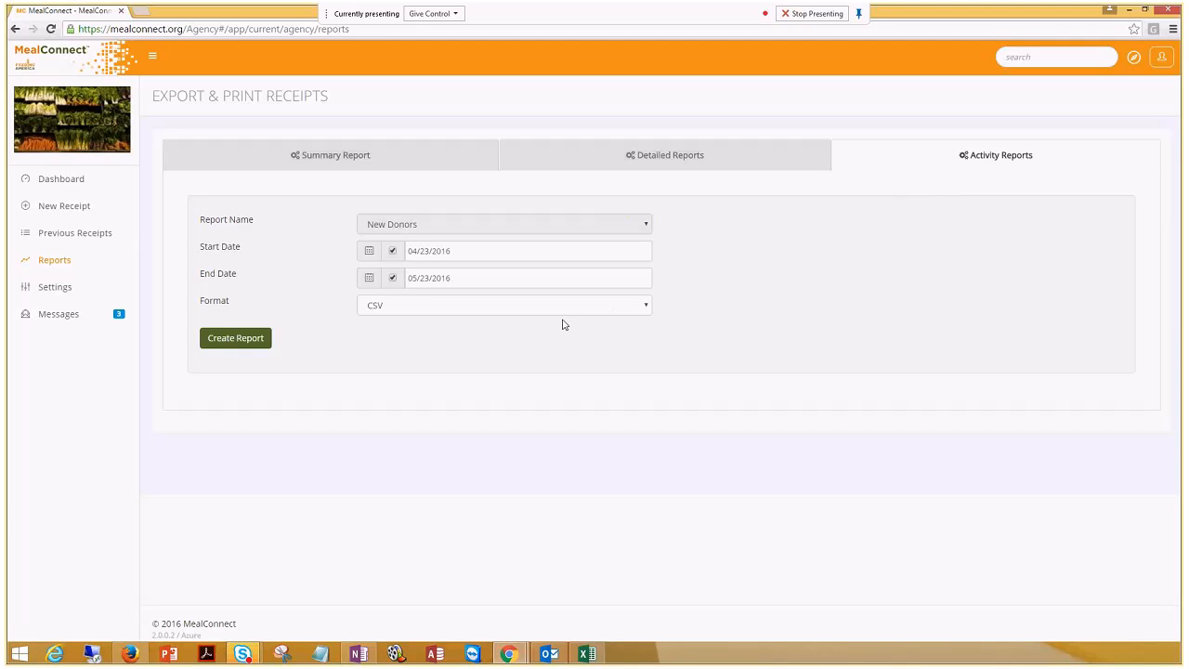
pyautogui.click(63, 297)
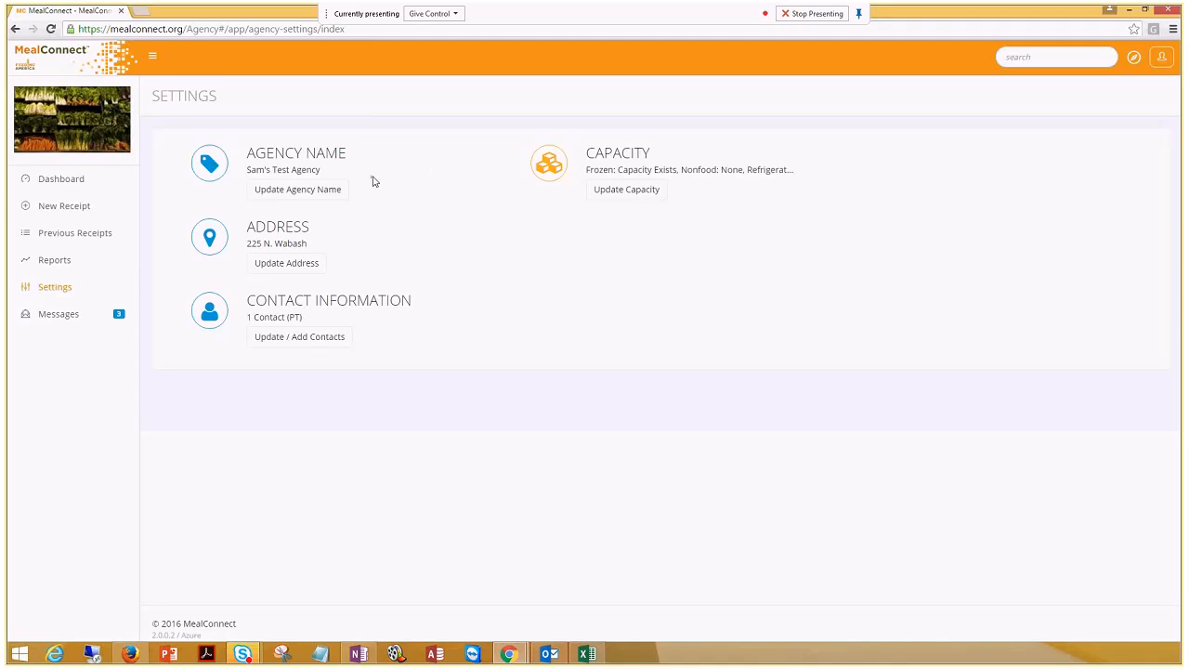
# Open and cancel the agency name and address edits, then go to the Messages inbox
pyautogui.click(314, 190)
pyautogui.click(242, 224)
pyautogui.click(297, 265)
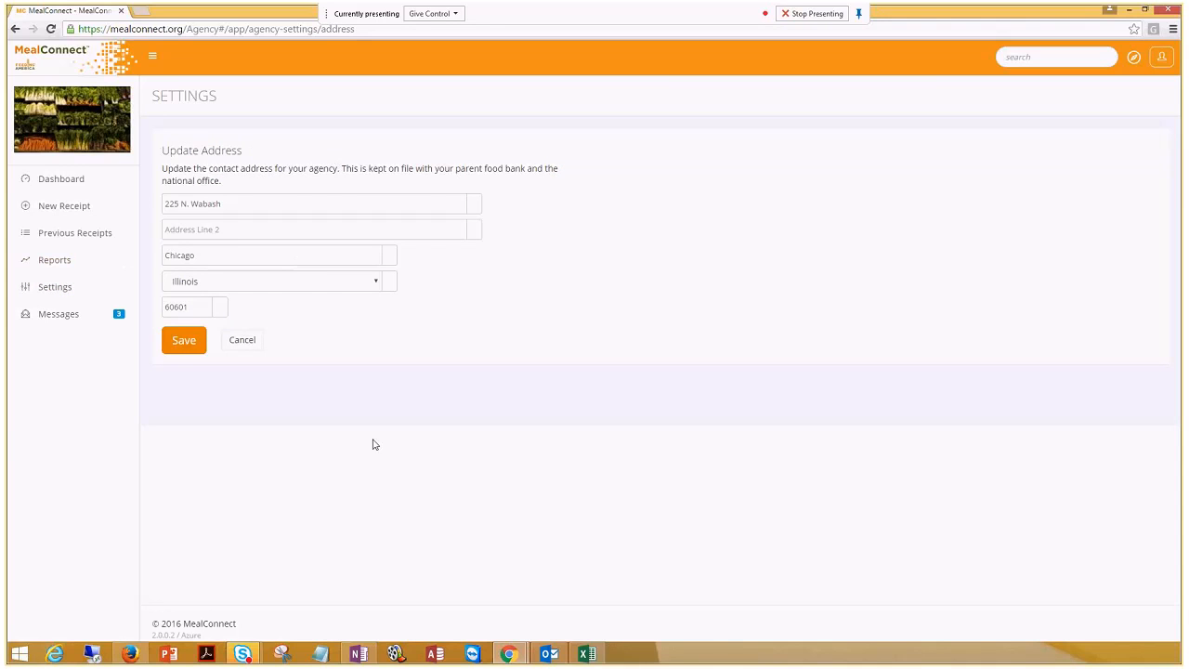
pyautogui.click(243, 340)
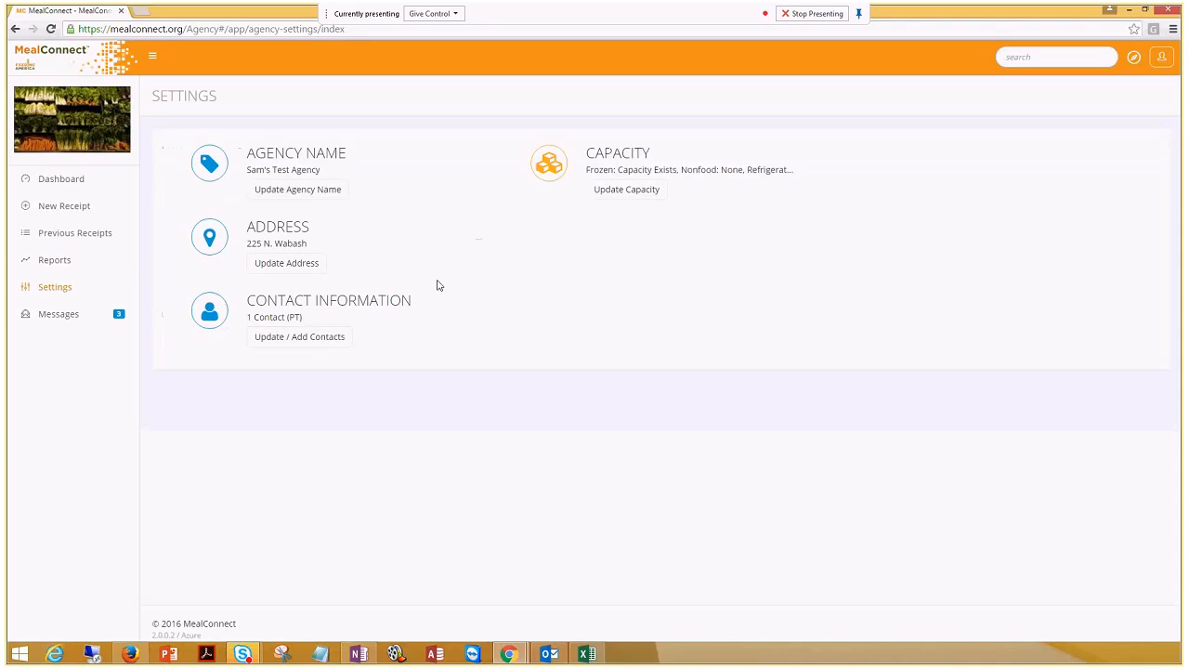
pyautogui.click(60, 316)
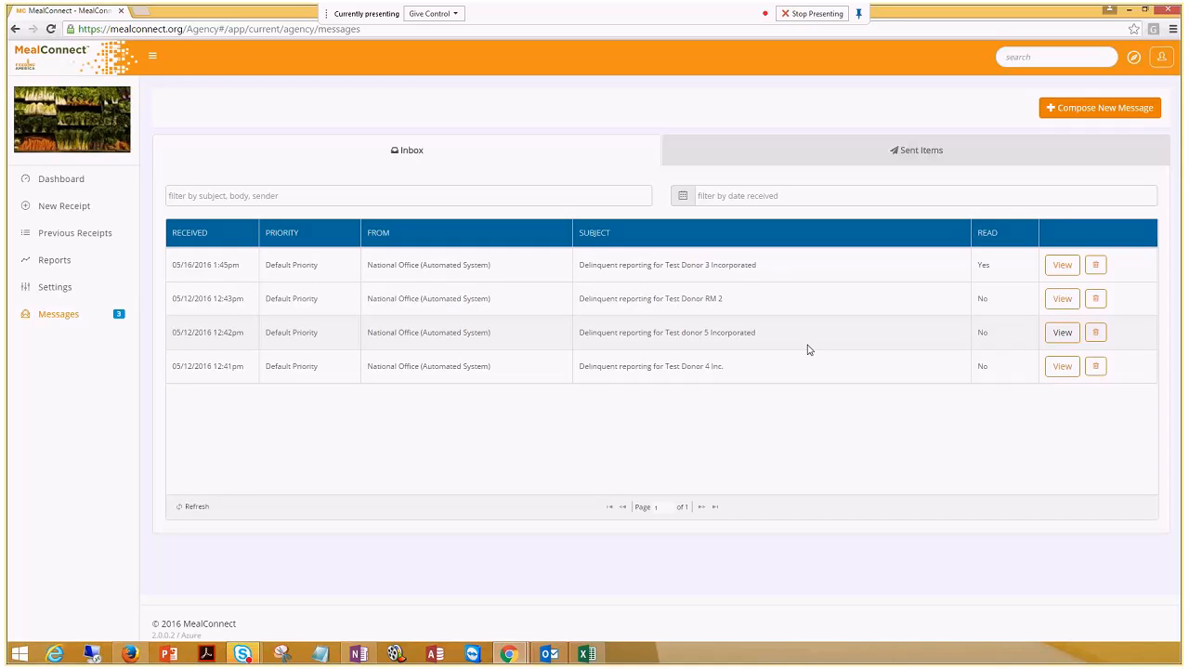
# Read the Test Donor 3 Incorporated message, return to the inbox, and start a new message
pyautogui.moveTo(758, 264); pyautogui.dragTo(568, 263)
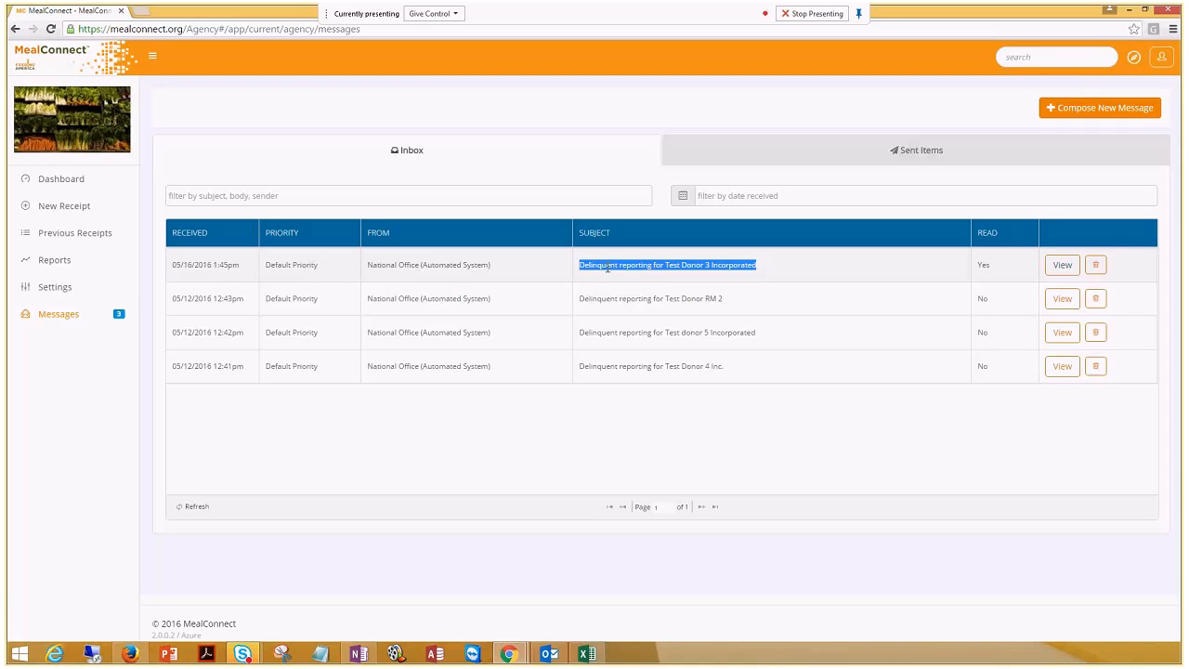
pyautogui.click(1063, 264)
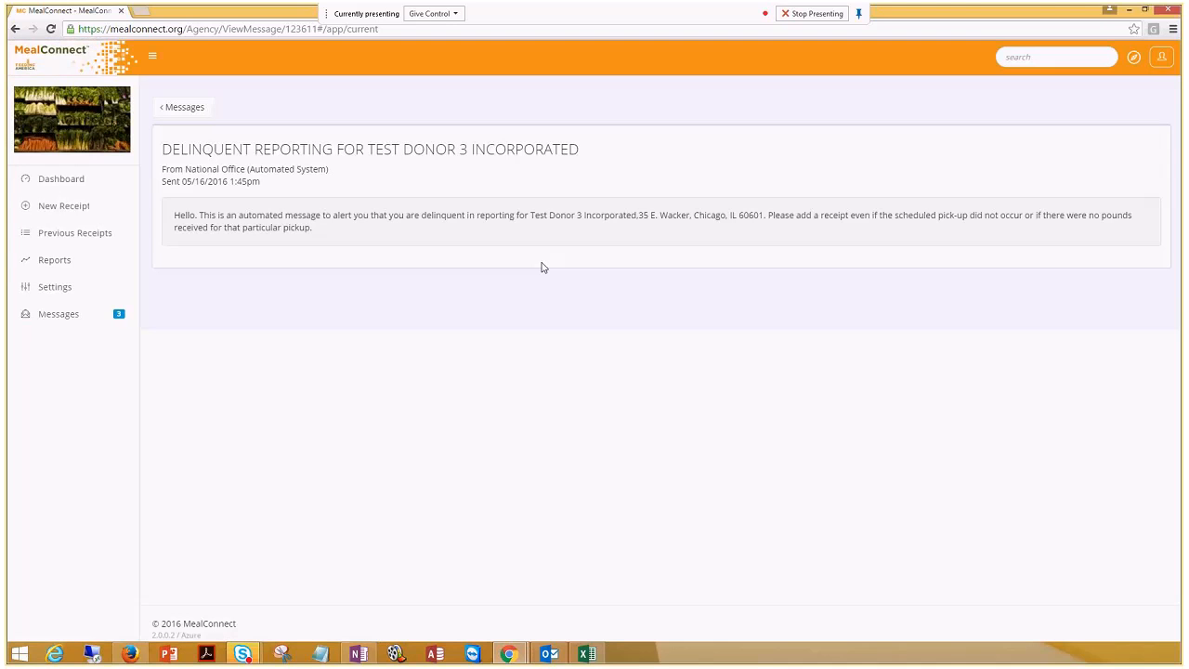
pyautogui.click(39, 317)
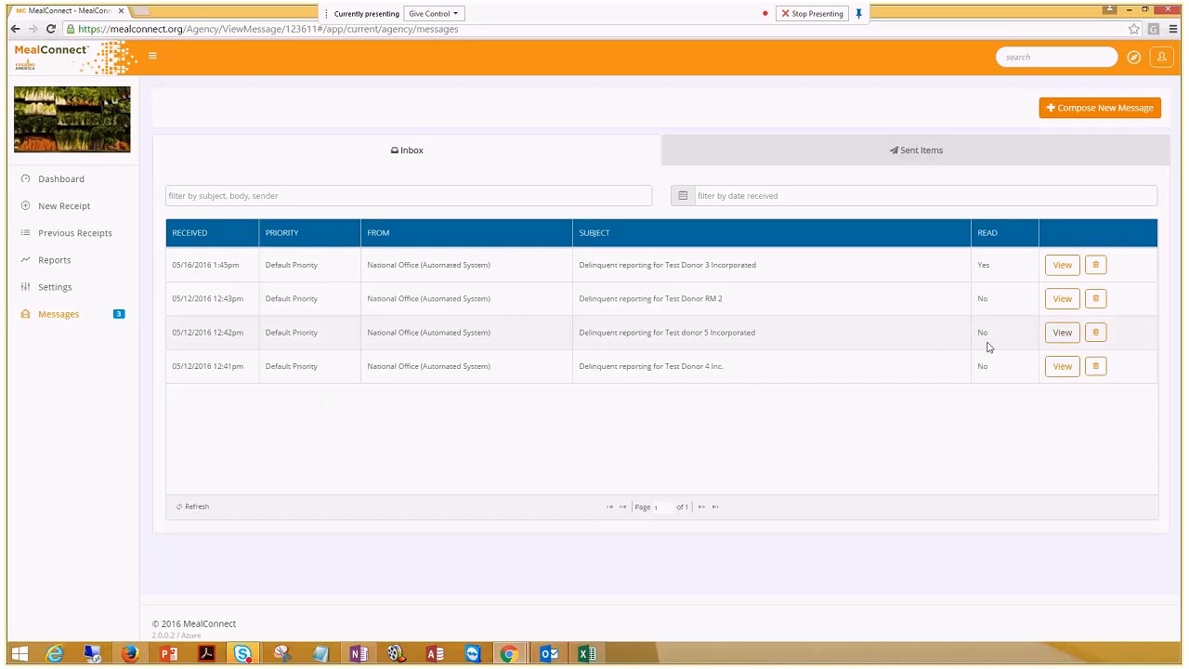
pyautogui.click(1124, 111)
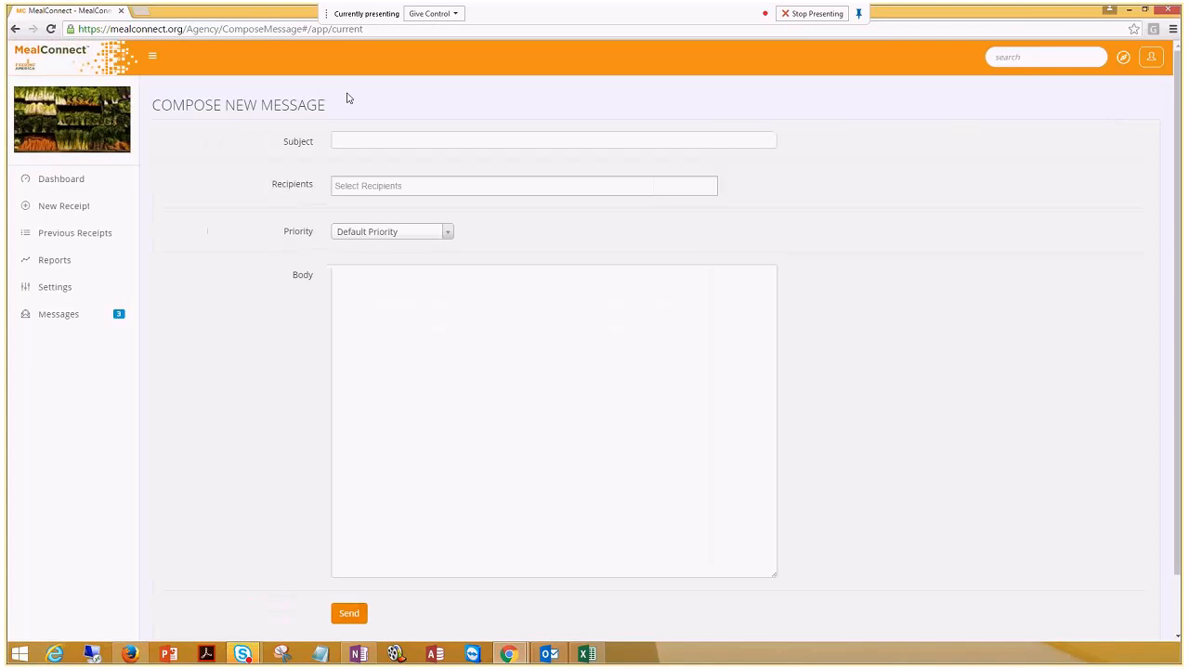
# Address the new message to OM Test Food Bank XIII at default priority, then go to the Dashboard
pyautogui.click(440, 186)
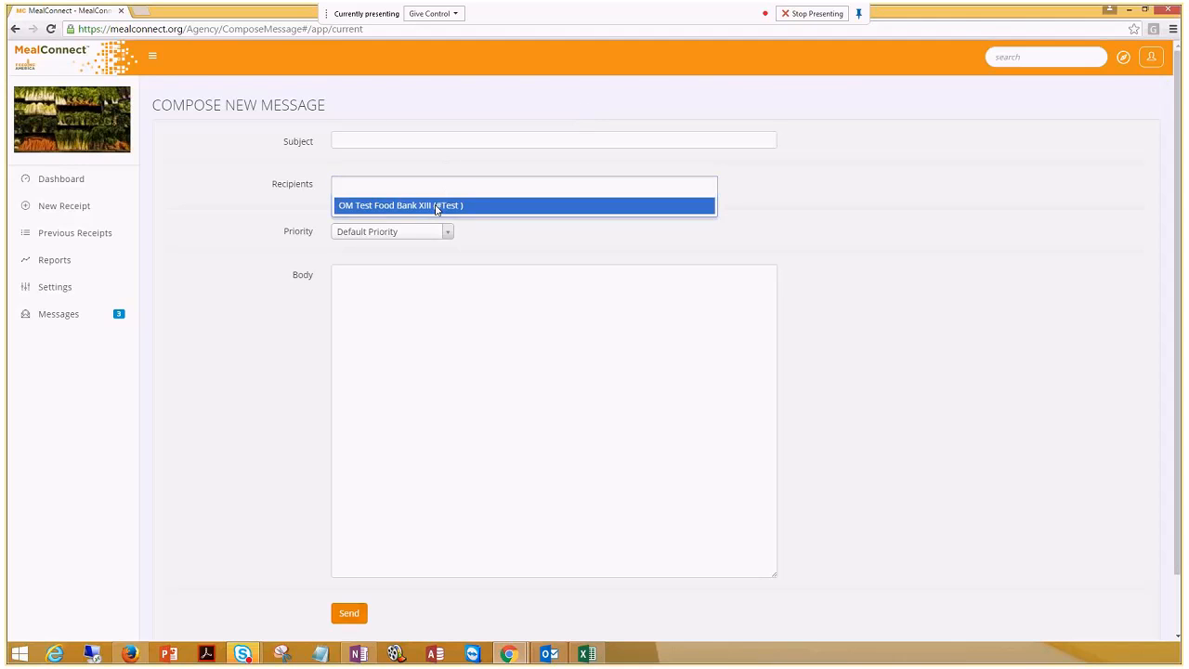
pyautogui.click(436, 205)
pyautogui.click(447, 234)
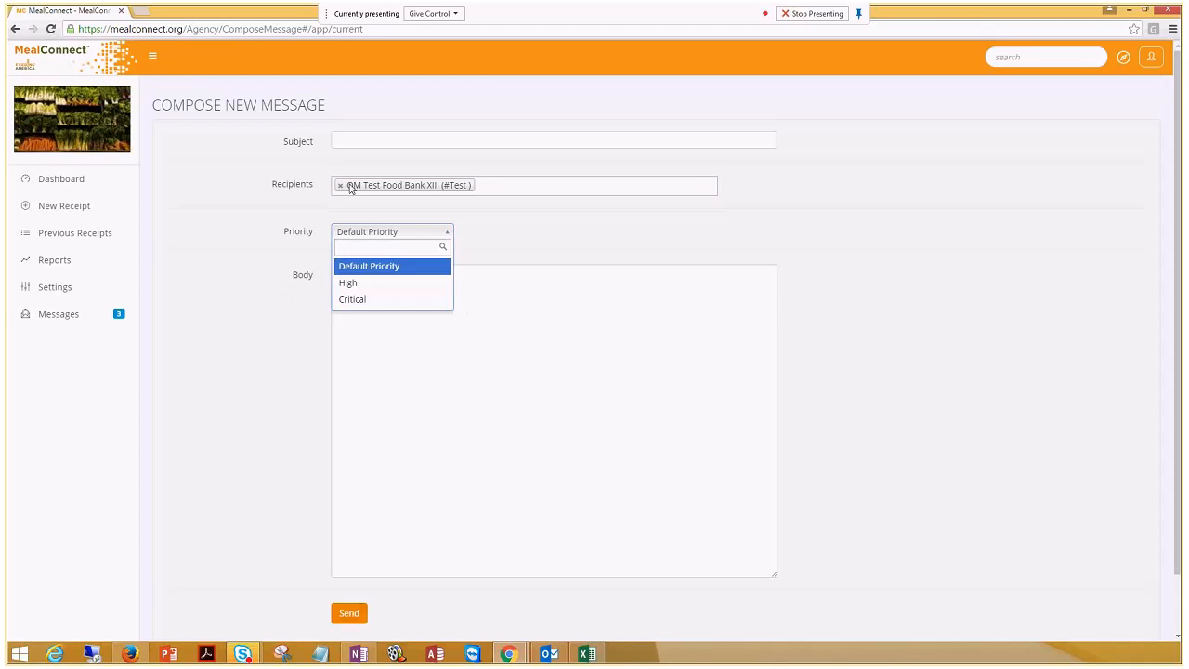
pyautogui.click(278, 326)
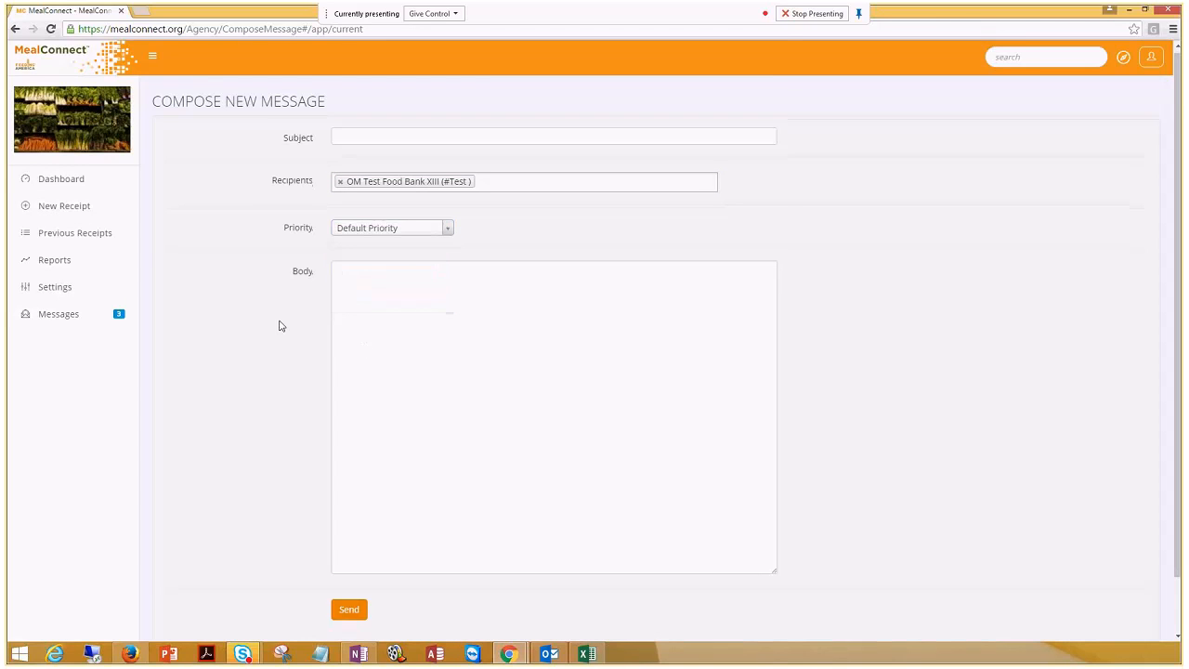
pyautogui.scroll(-1, 279, 325)
pyautogui.click(387, 213)
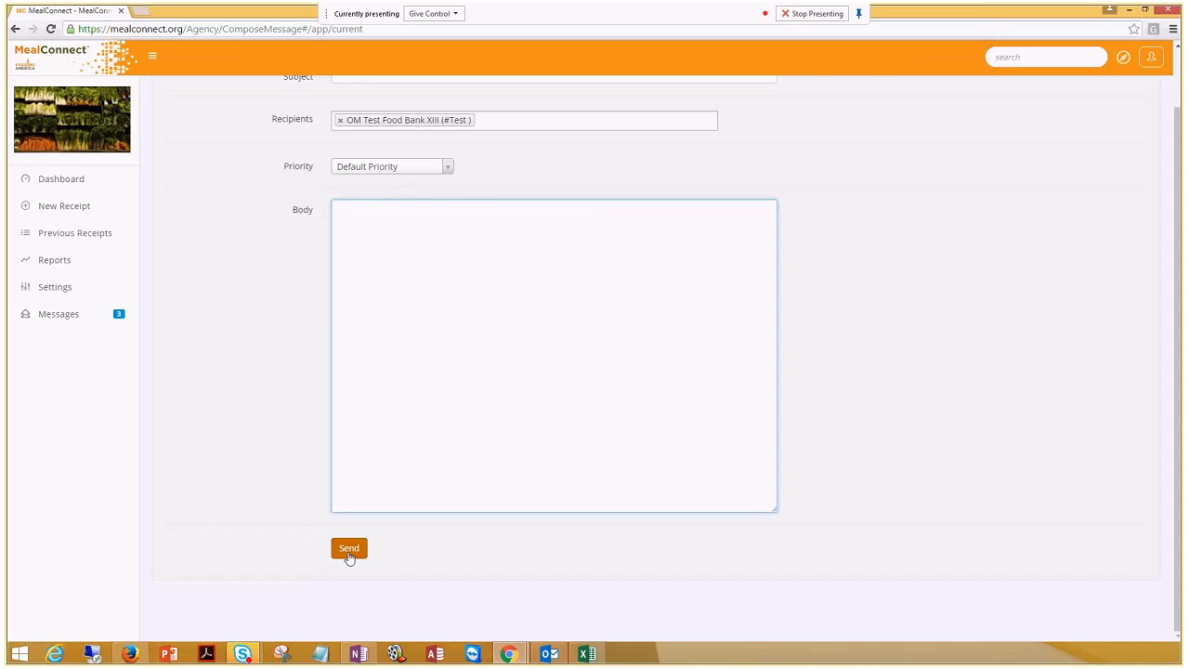
pyautogui.click(63, 180)
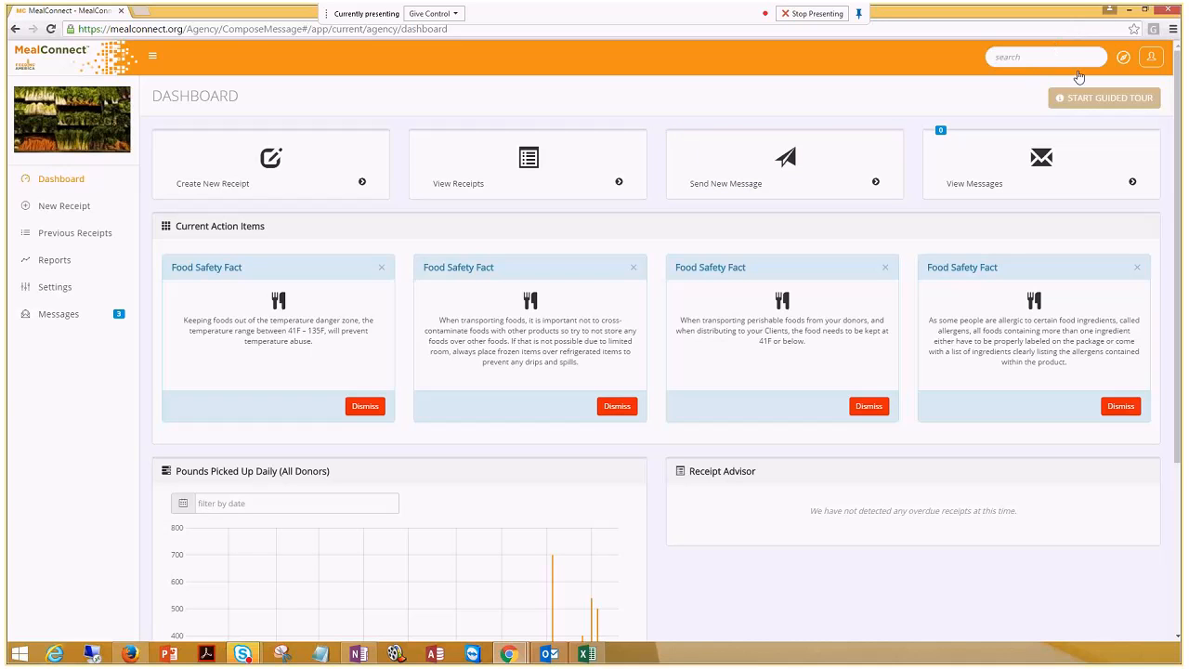
pyautogui.click(1077, 98)
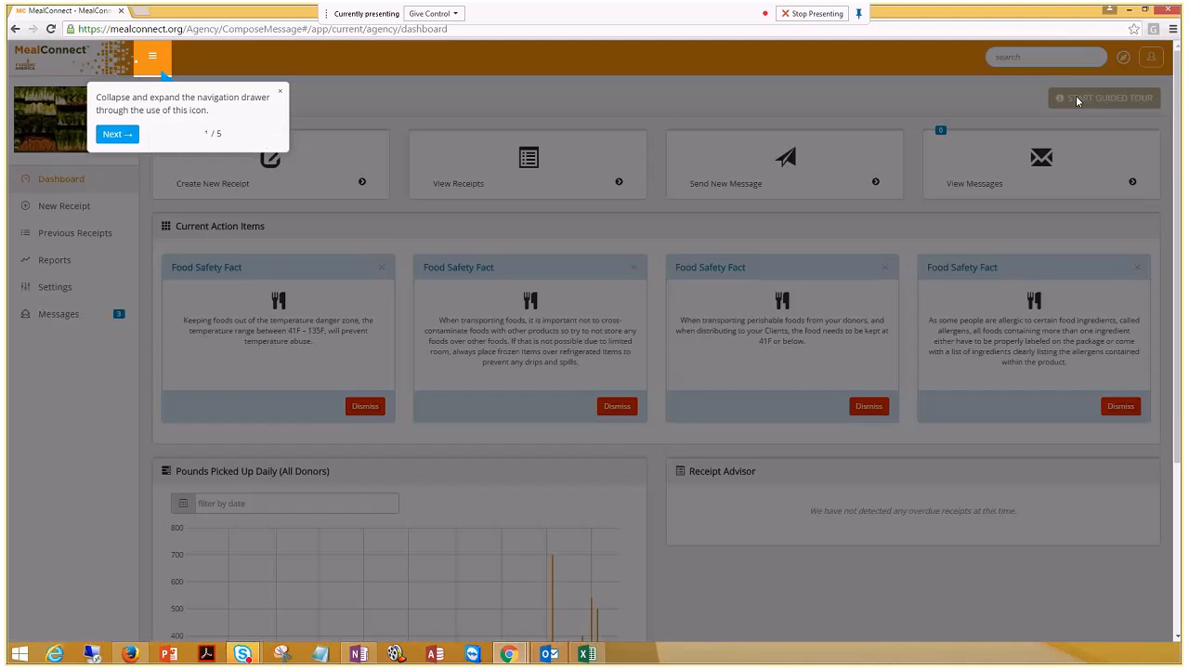
pyautogui.click(110, 135)
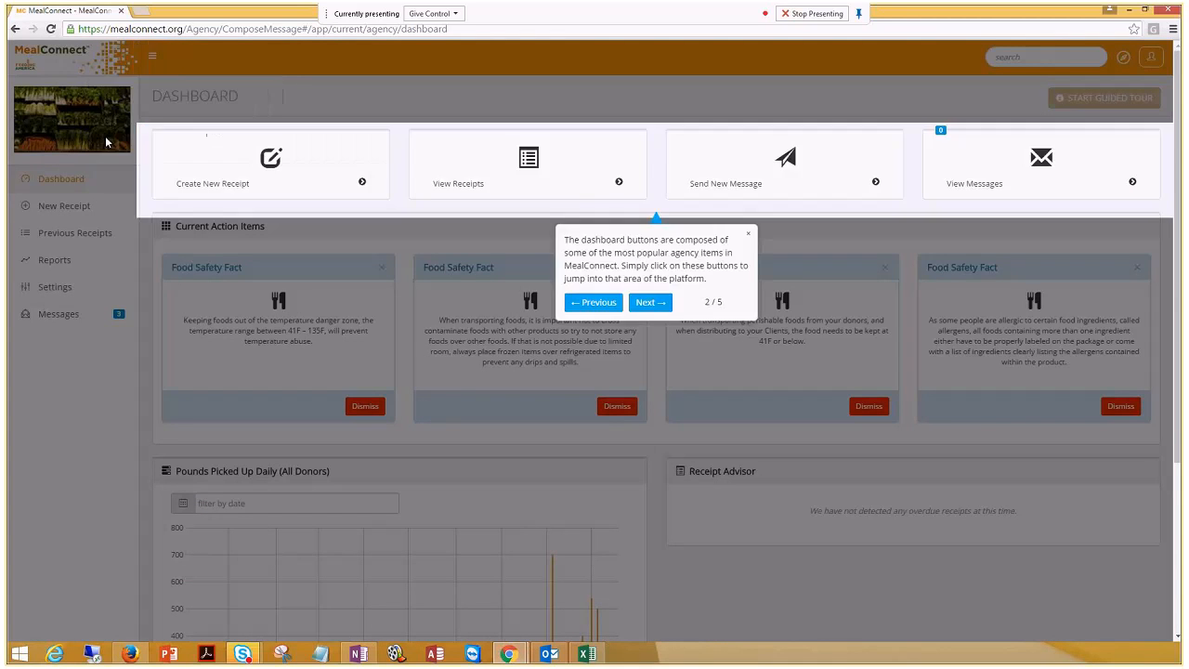
pyautogui.click(649, 304)
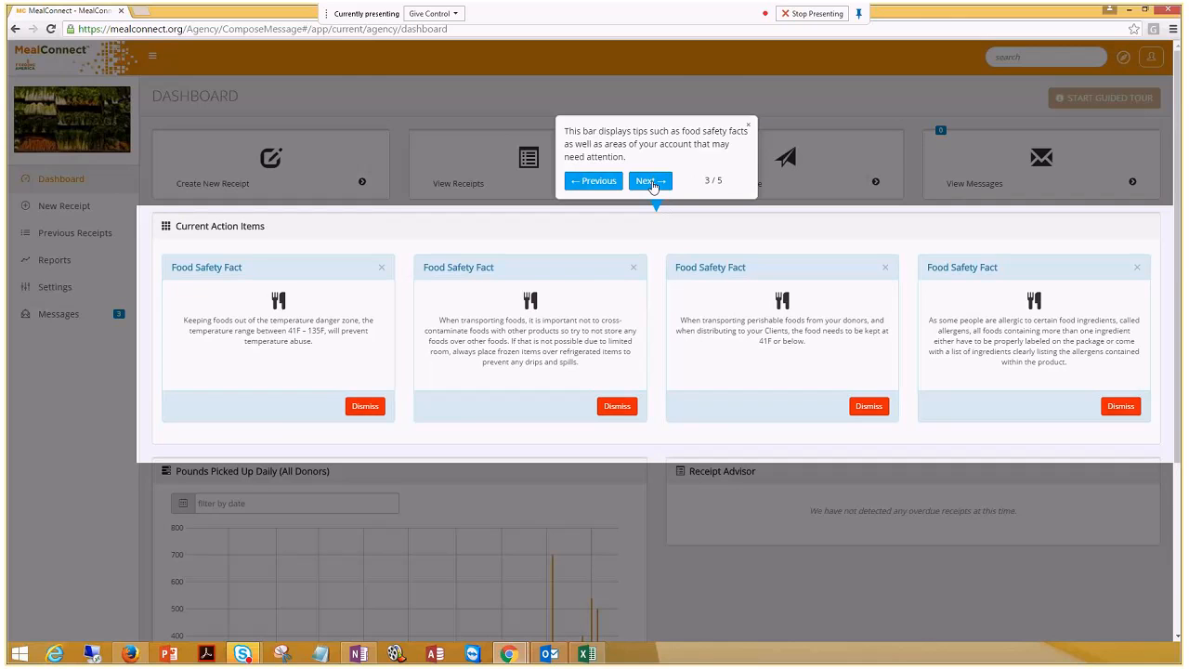
pyautogui.click(650, 183)
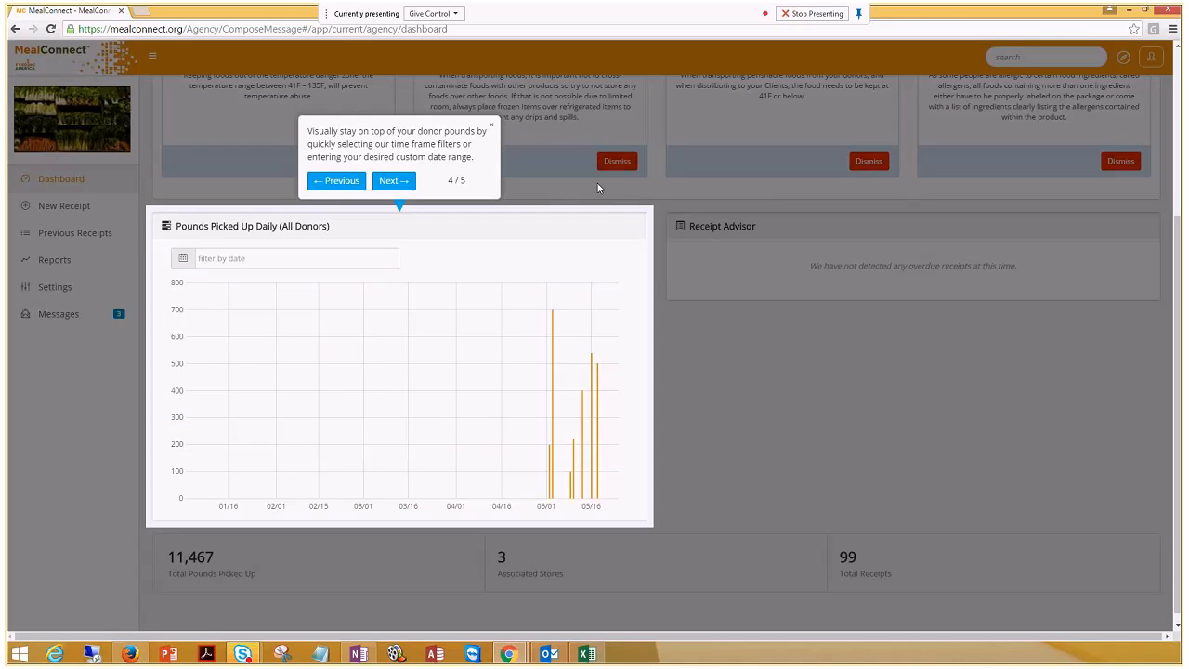
pyautogui.click(398, 182)
pyautogui.click(990, 181)
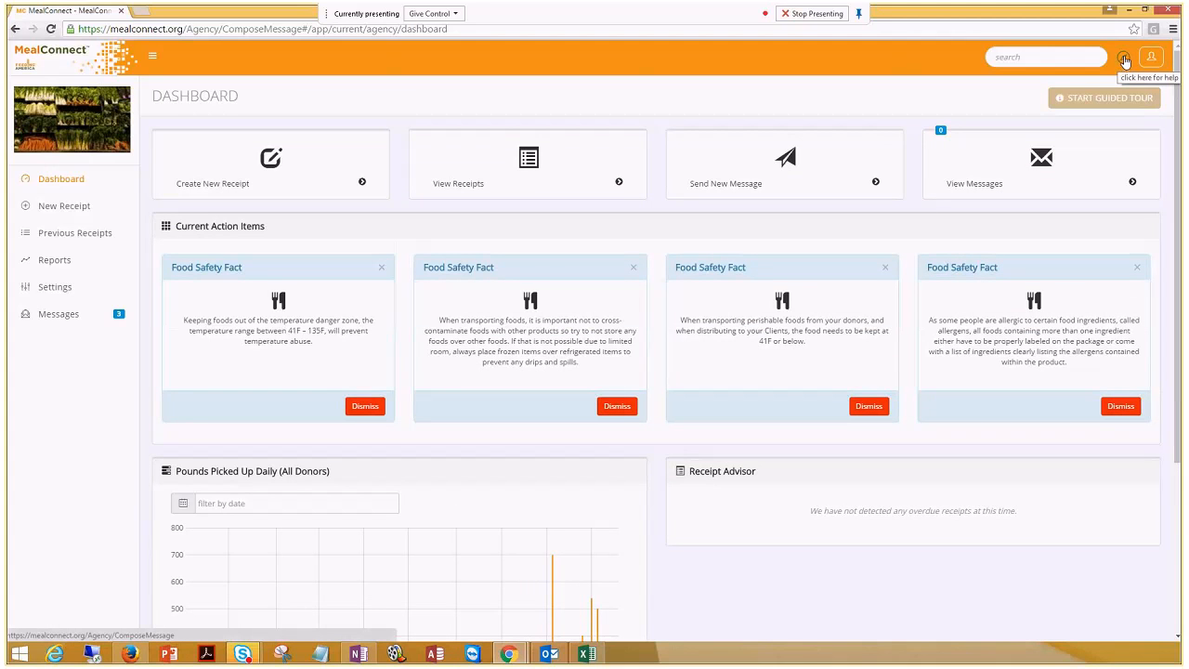
pyautogui.click(1125, 59)
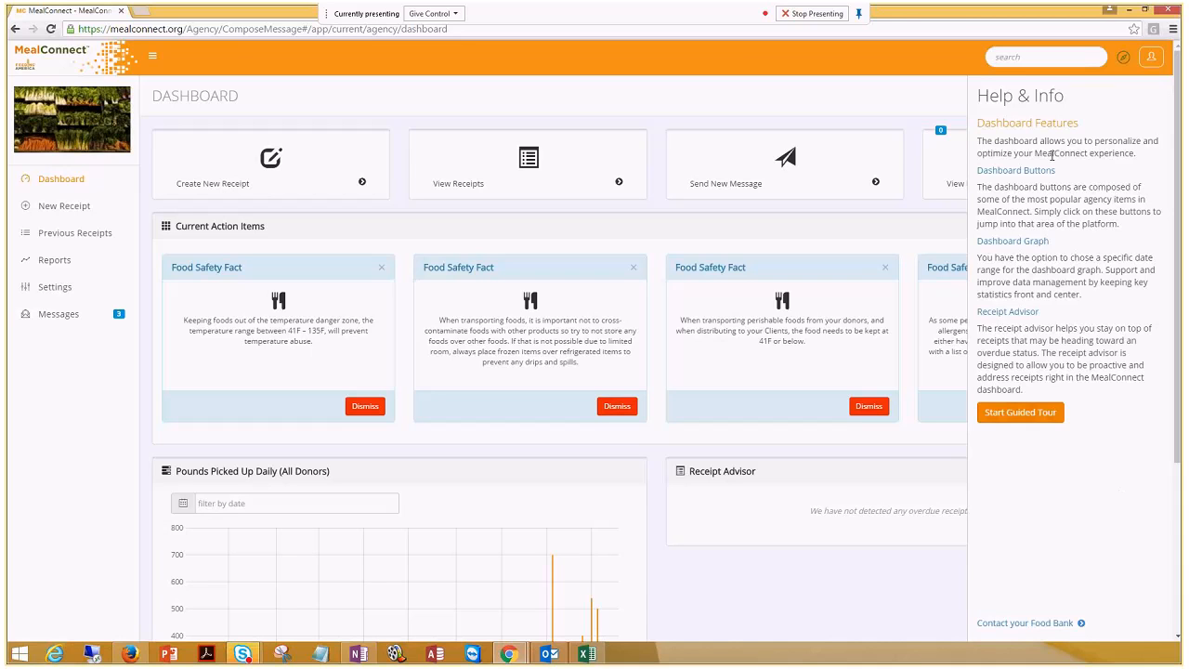
pyautogui.click(1034, 54)
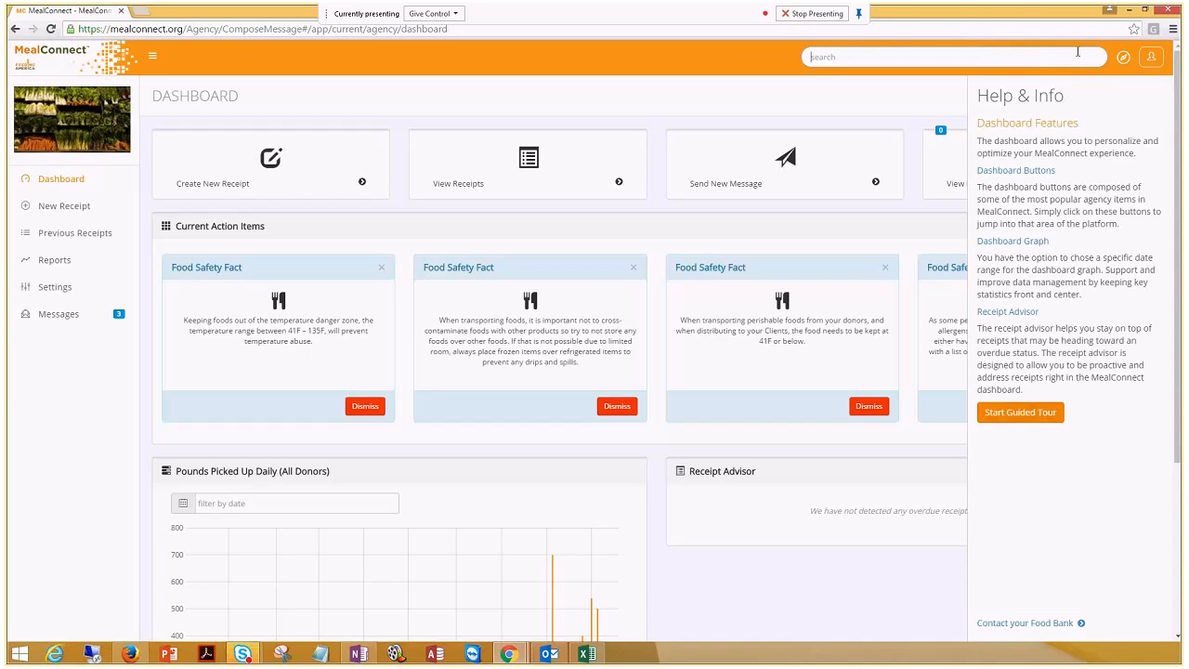
pyautogui.click(1127, 64)
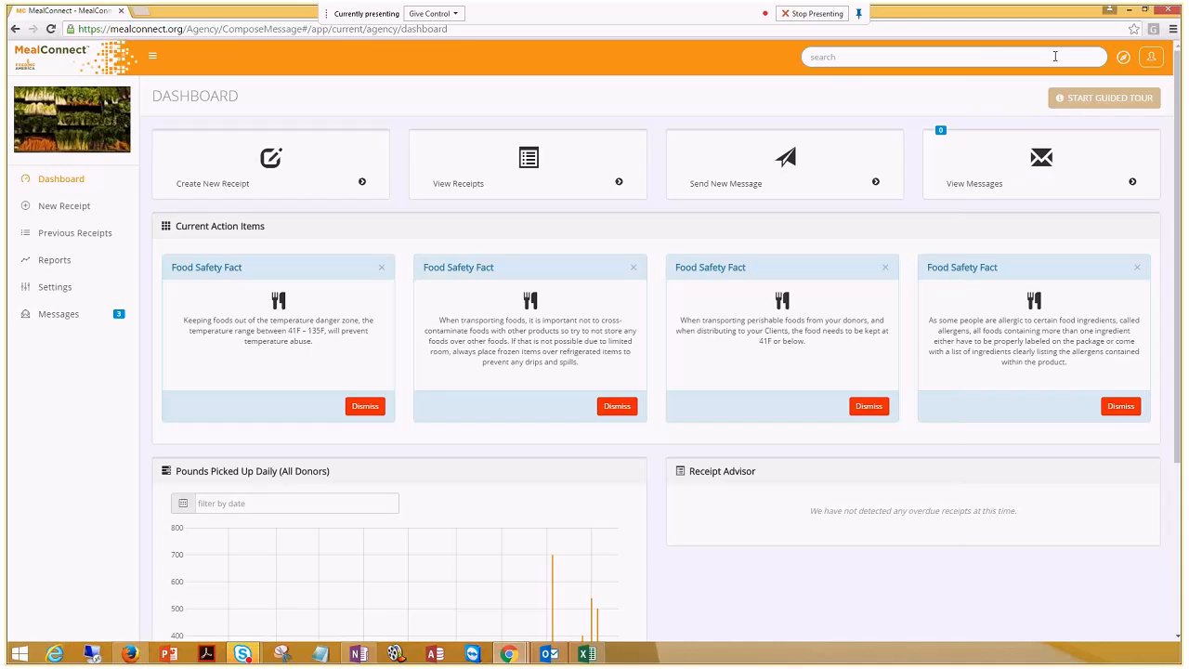
# Search the features for 'recei', choose Enter Receipts, and open a New Receipt form dated 05/23/2016
pyautogui.write('re')
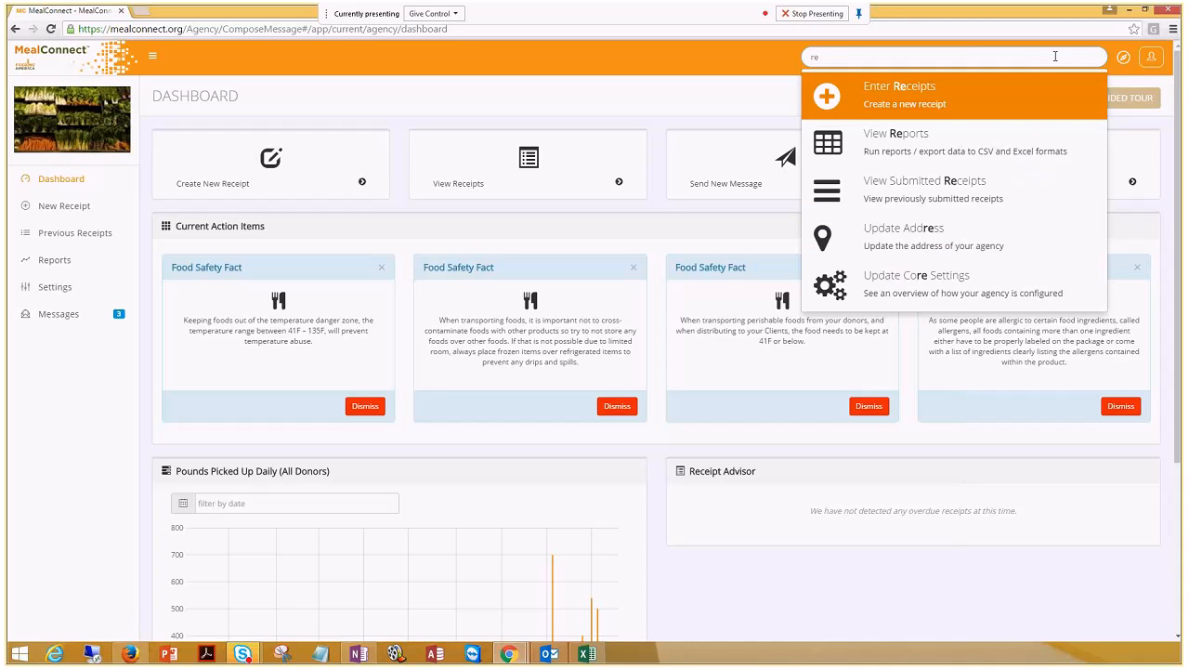
pyautogui.write('port')
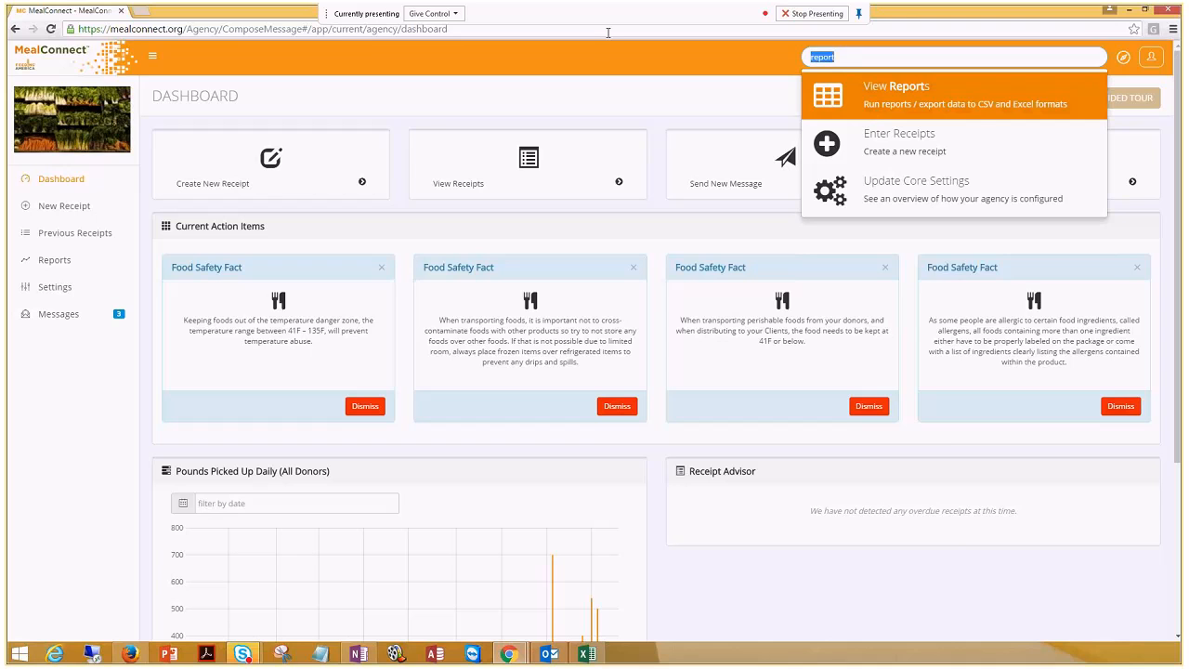
pyautogui.press('BackSpace')
pyautogui.press('BackSpace')
pyautogui.press('BackSpace')
pyautogui.press('BackSpace')
pyautogui.write('cei')
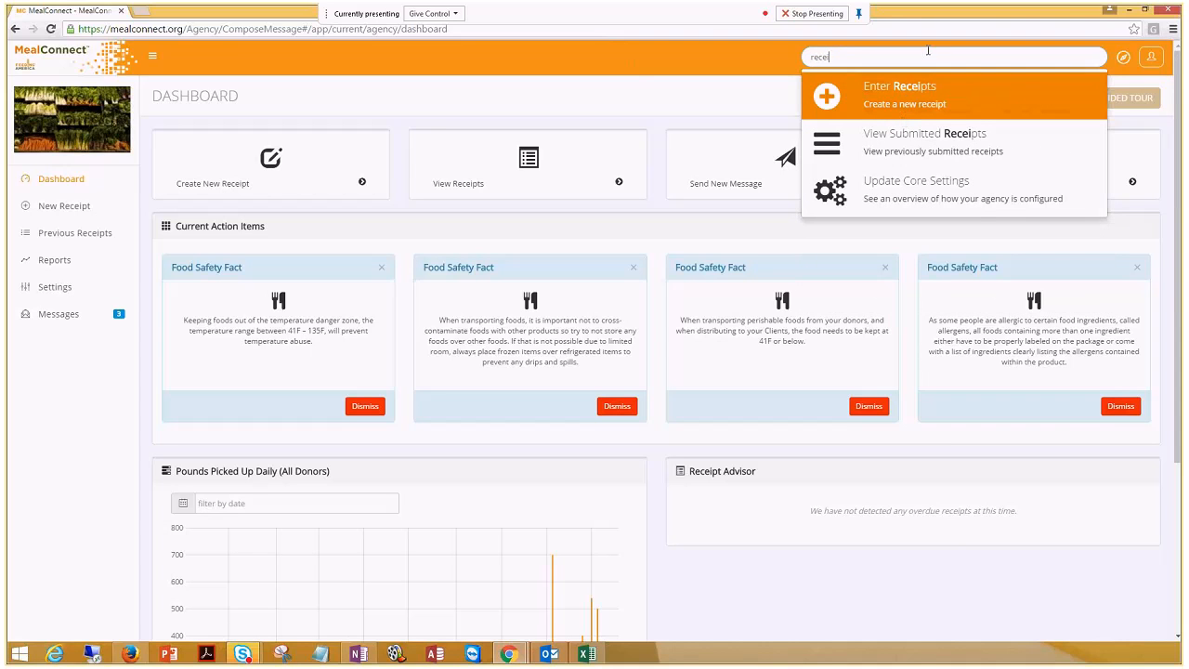
pyautogui.click(904, 100)
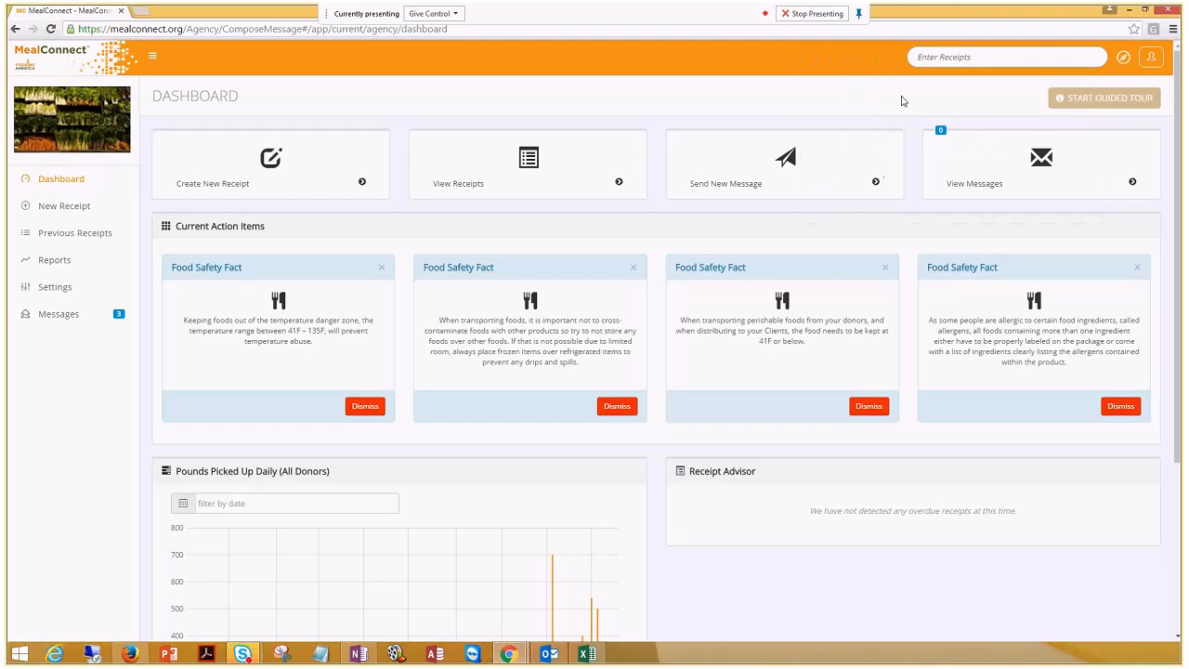
pyautogui.click(67, 207)
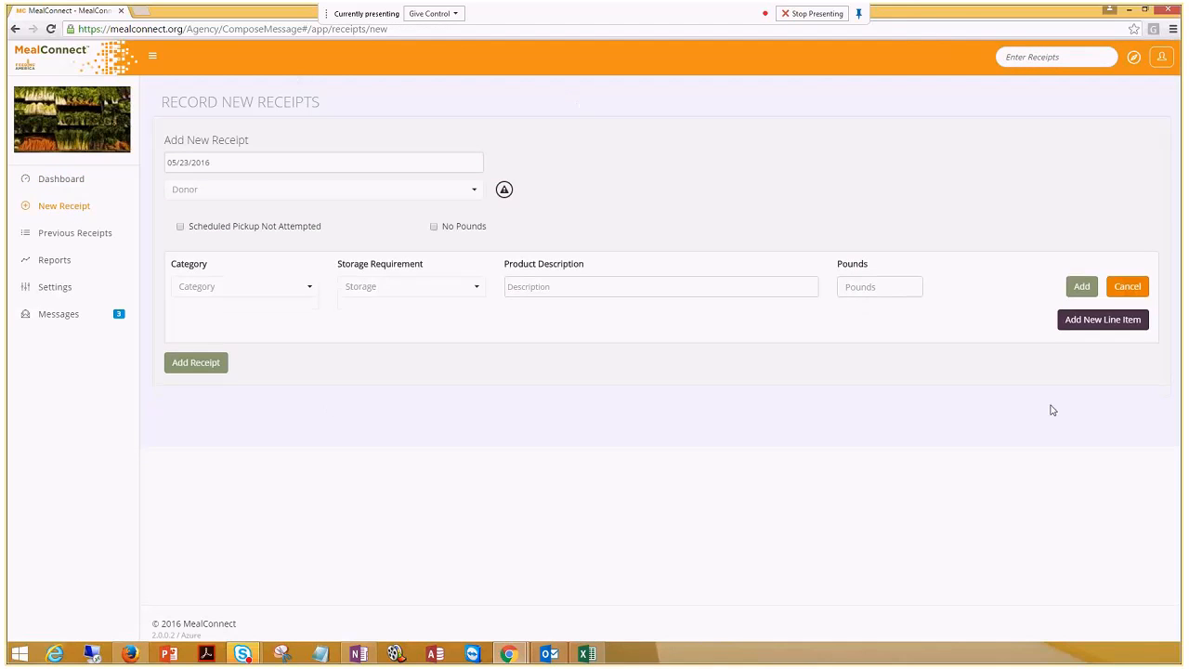